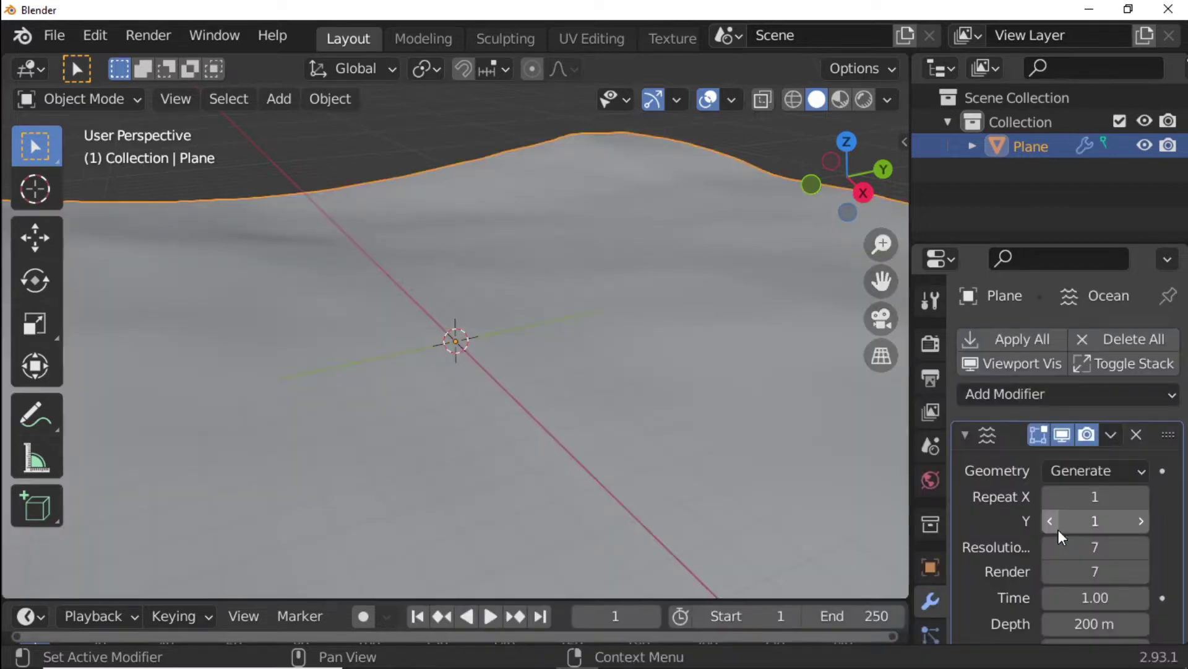
Set the Ocean modifier's Repeat X and Repeat Y to 6 each
drag(1062, 243, 1064, 168)
scroll(996, 371, down, 5)
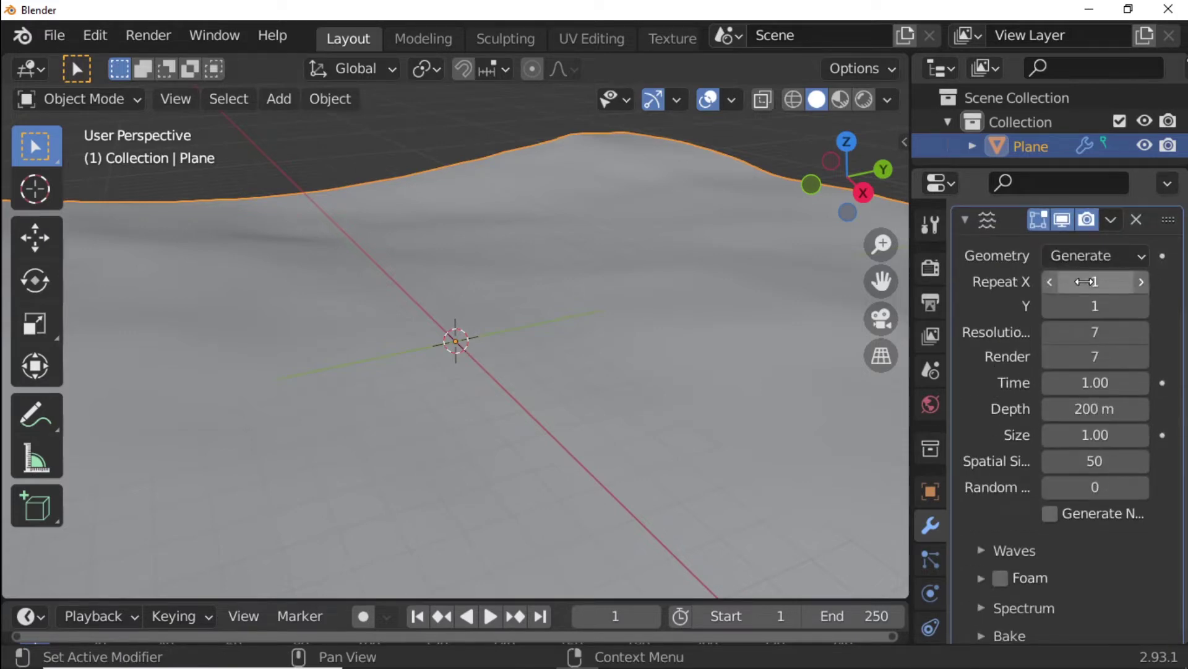
click(1086, 282)
text(6)
key(Return)
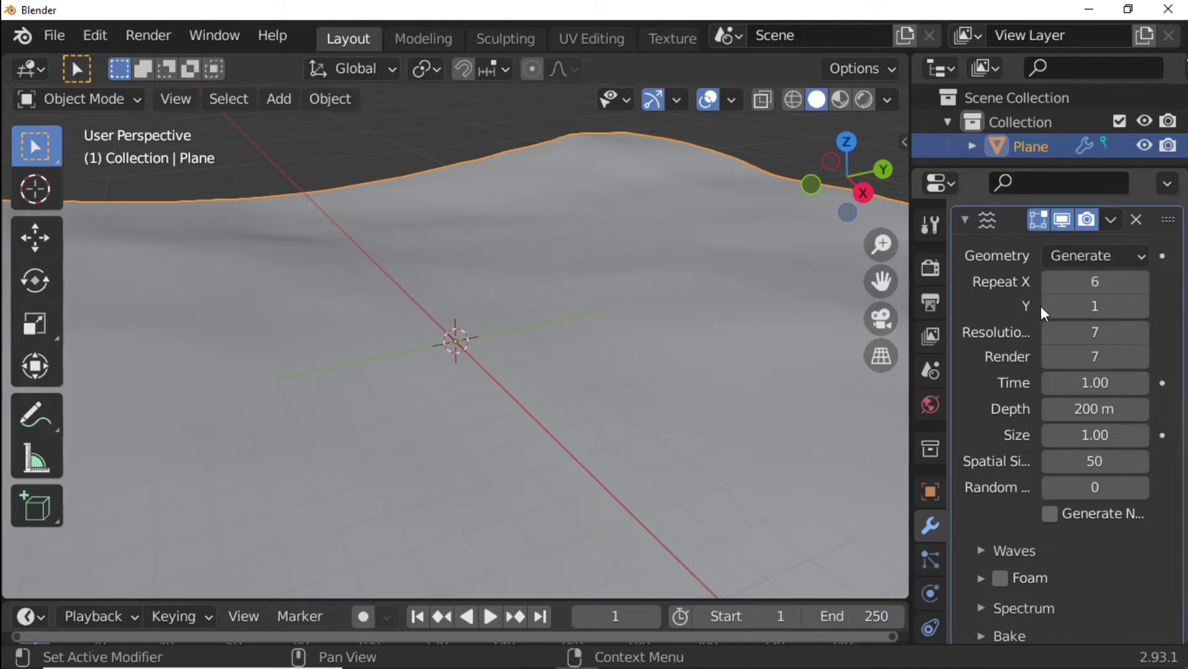
click(1115, 306)
text(6)
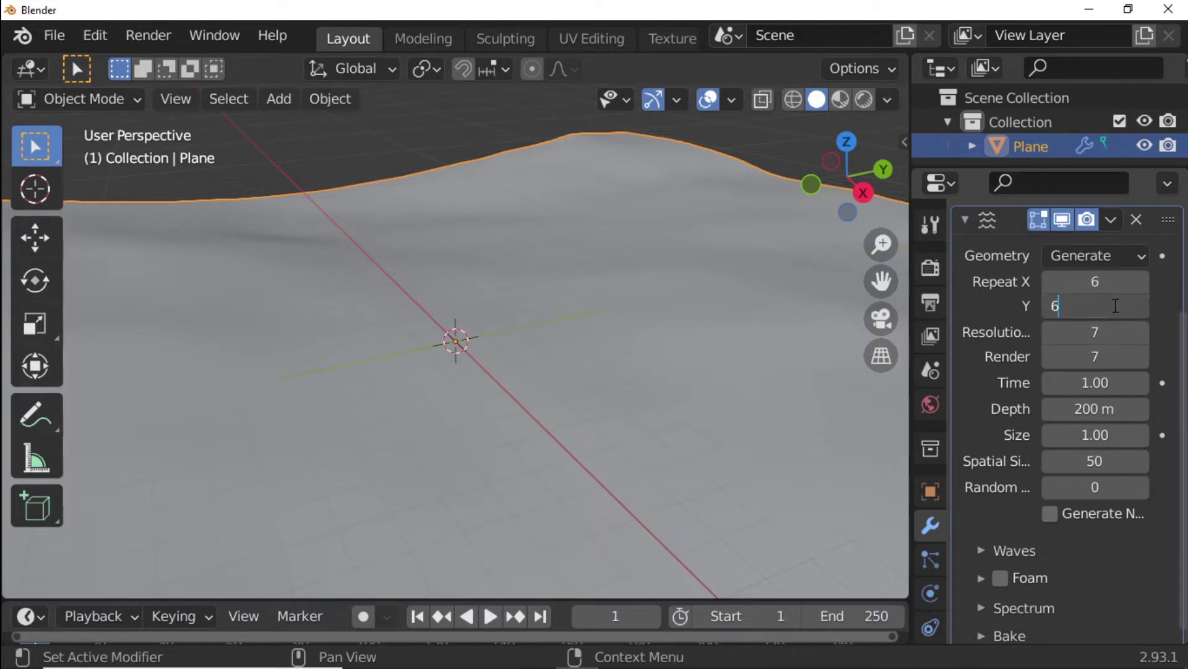
key(Return)
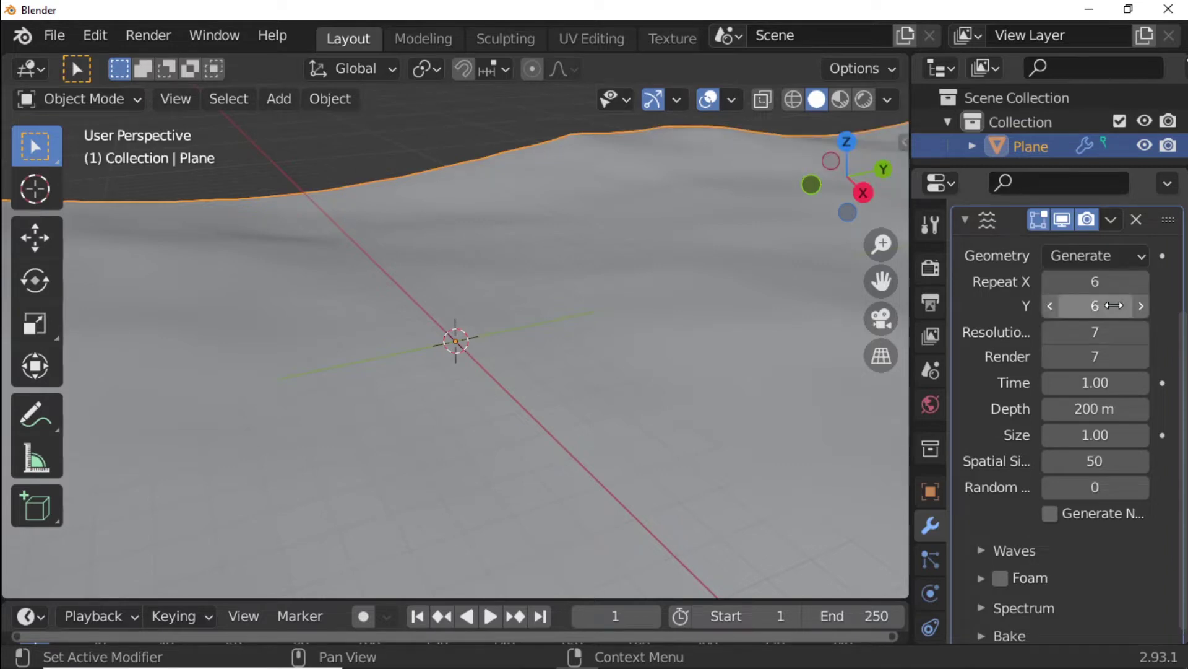
scroll(615, 440, down, 5)
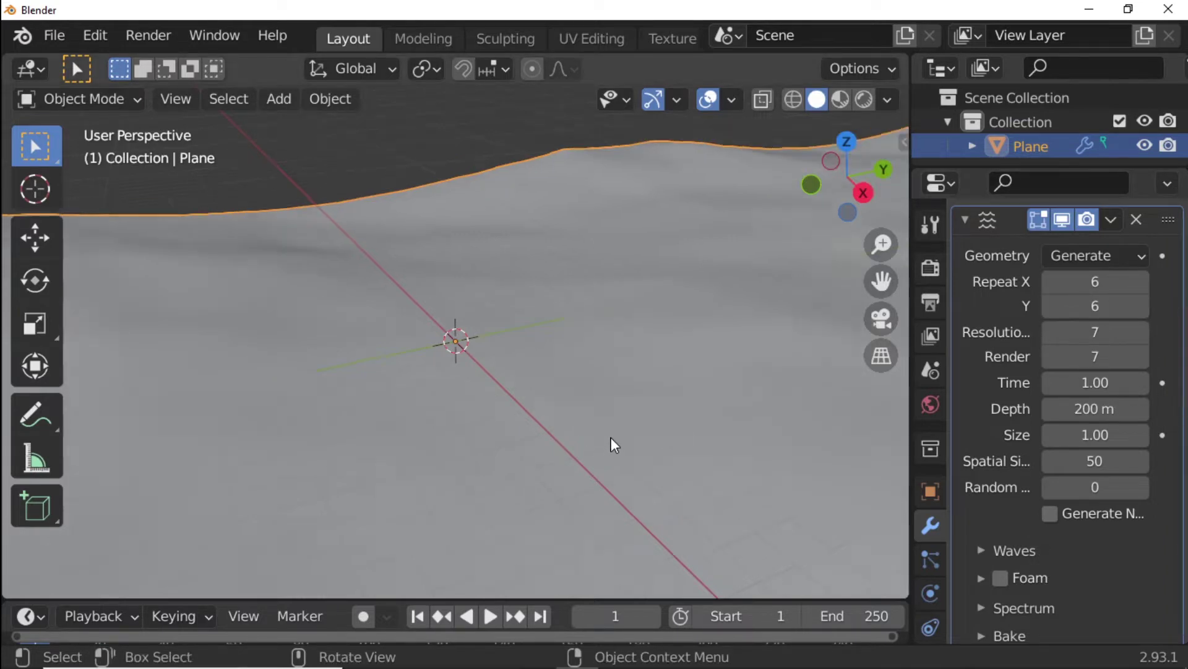
scroll(615, 442, down, 4)
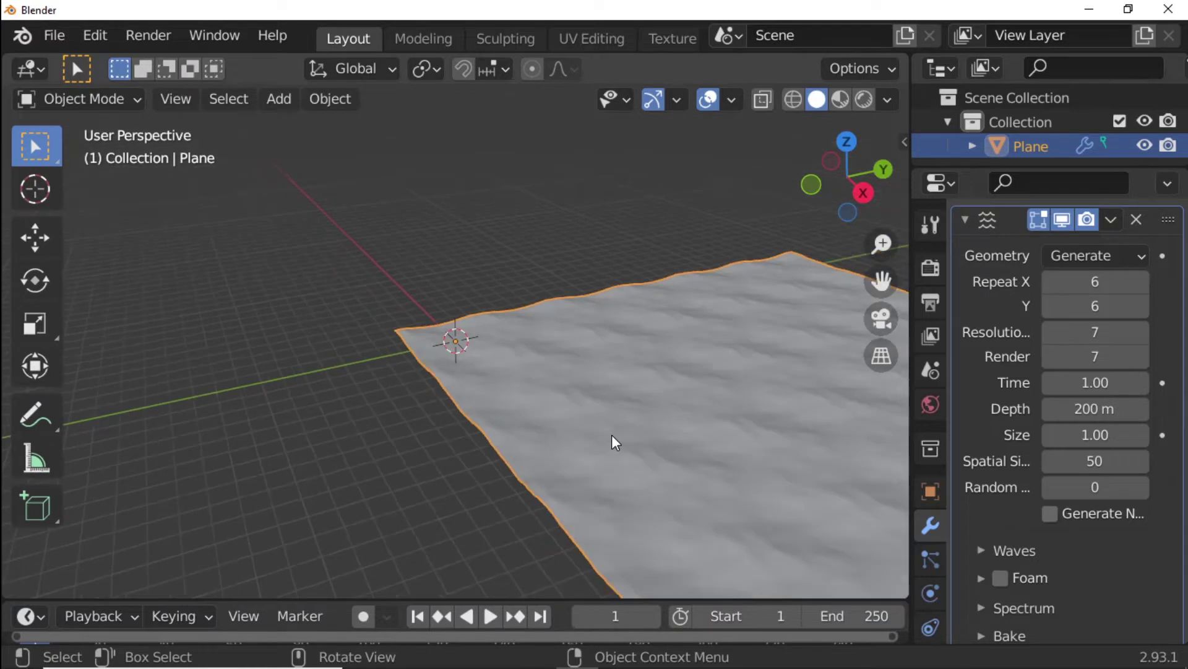
scroll(616, 442, up, 1)
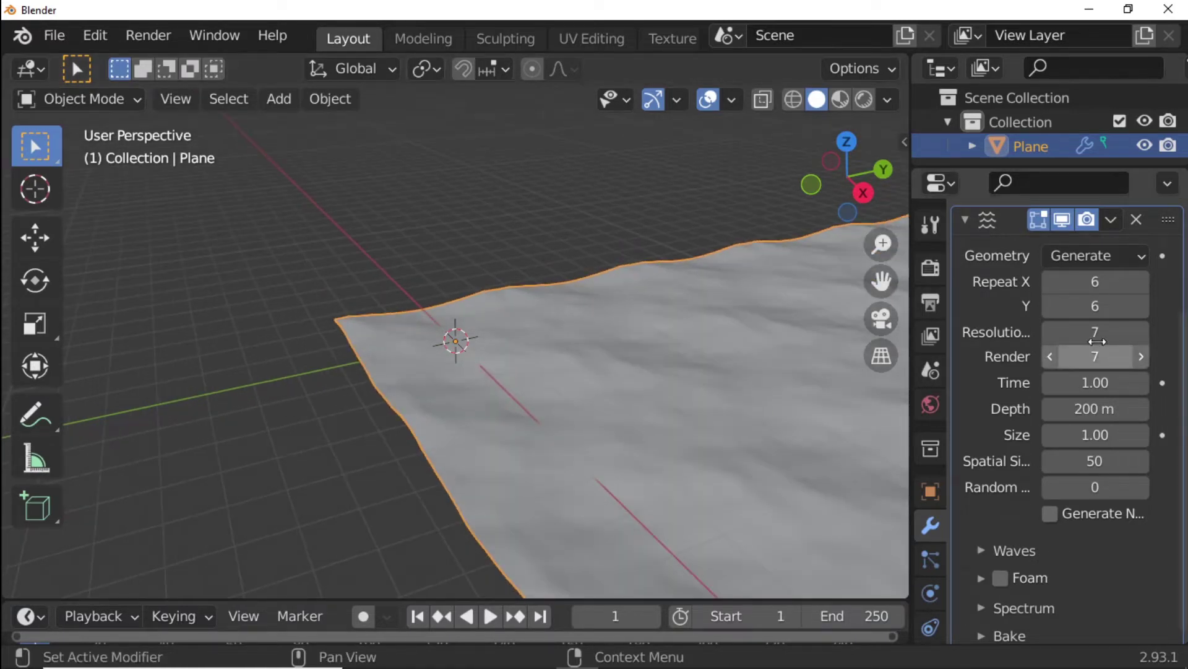
Set the ocean viewport Resolution and Render resolution to 15
click(1098, 337)
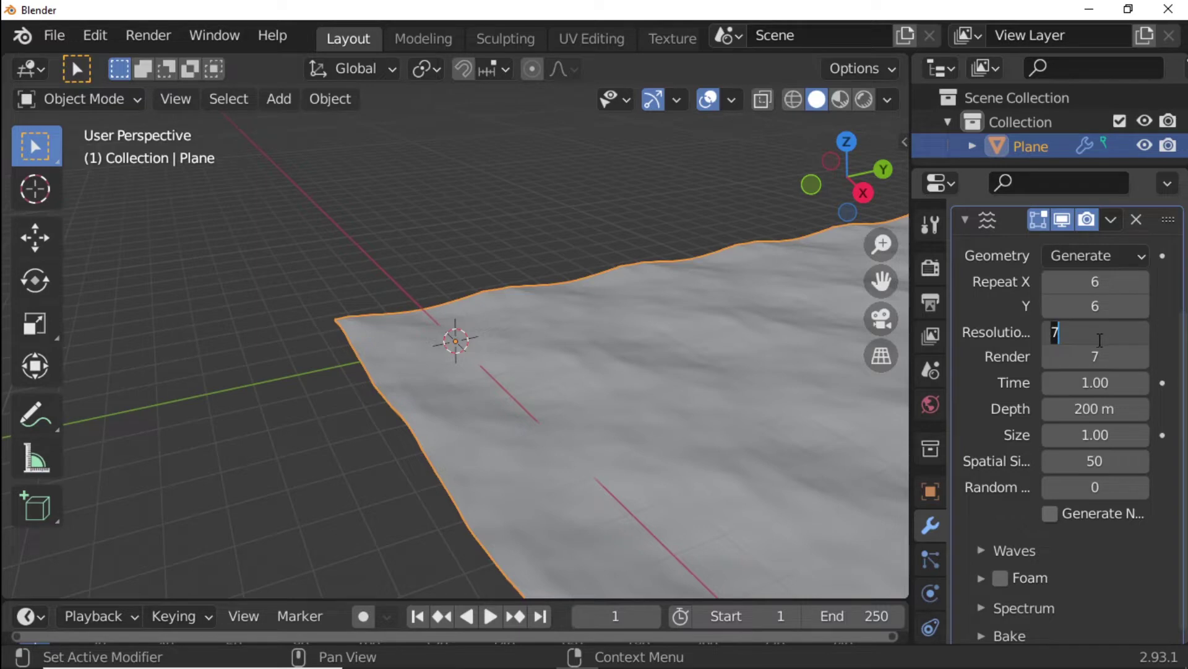
text(15)
key(Return)
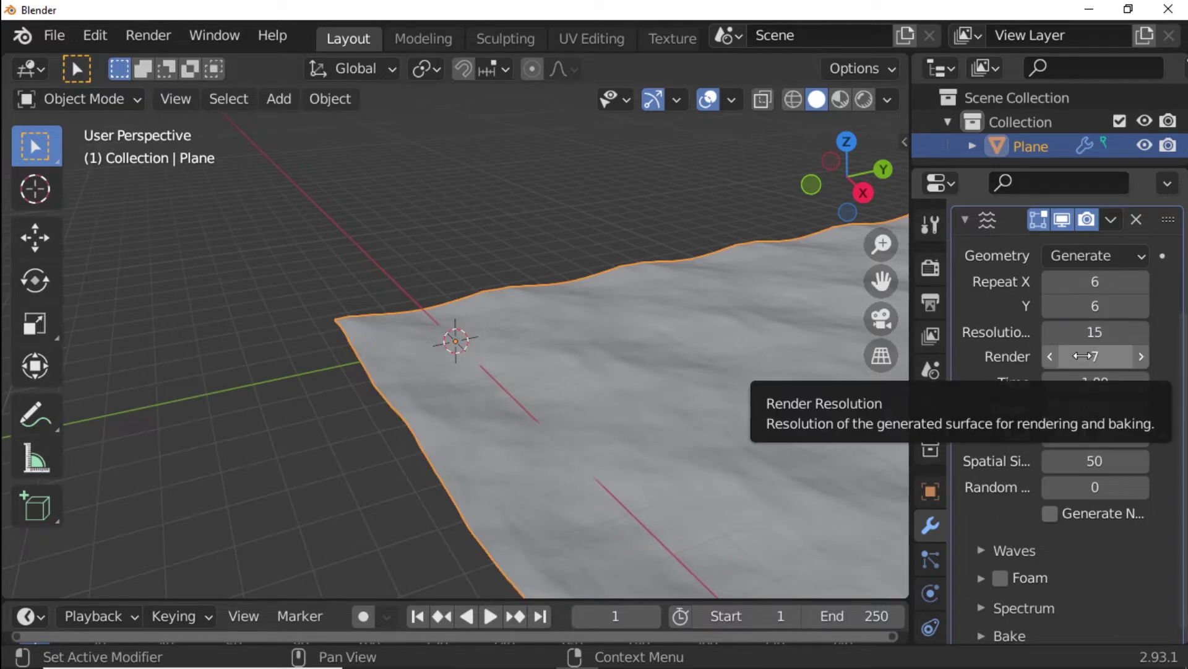
click(1084, 356)
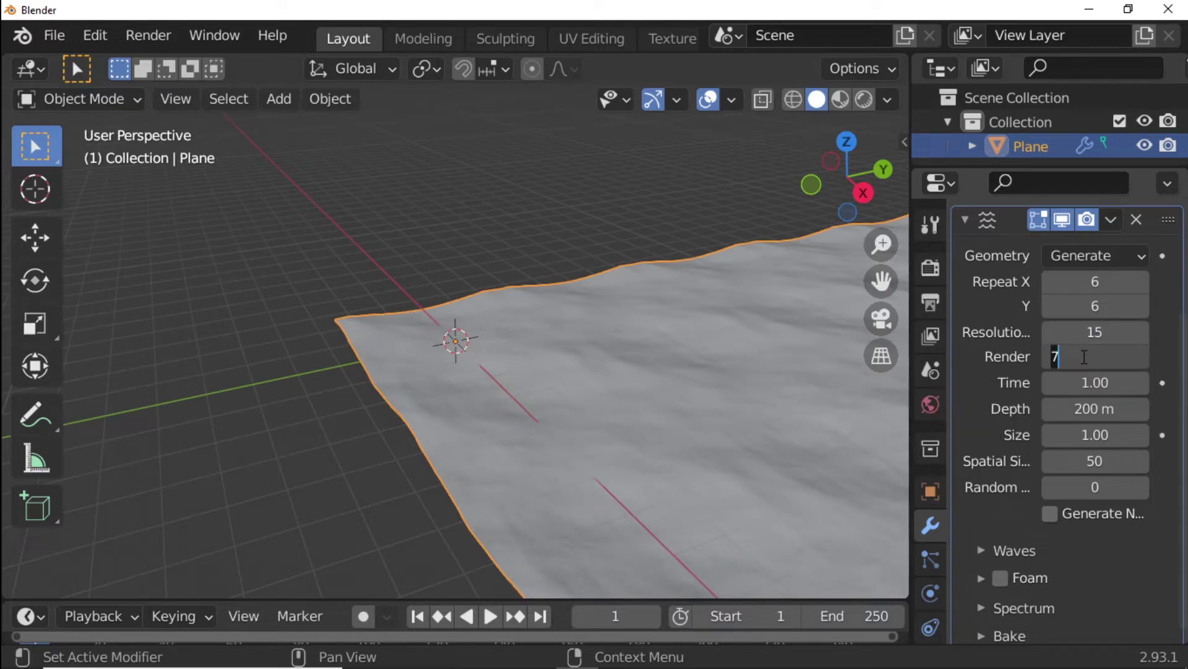
text(15)
key(Return)
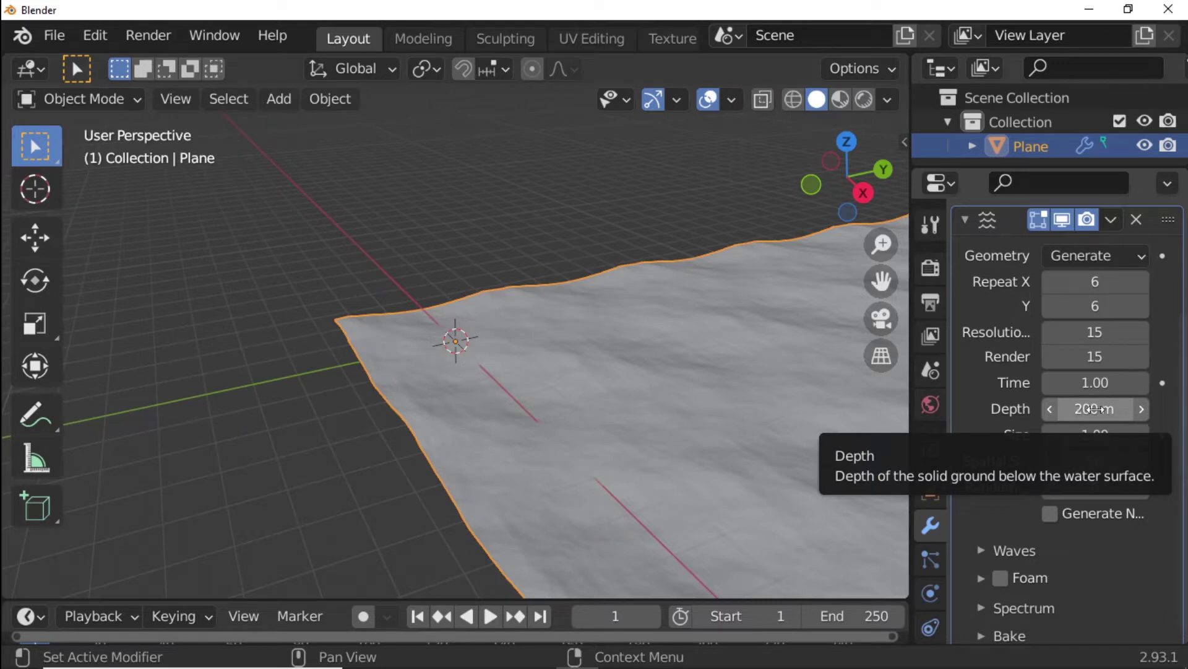
Set ocean Size to 0.40, Spatial Size to 34 and Random Seed to 4
click(1094, 435)
text(0.)
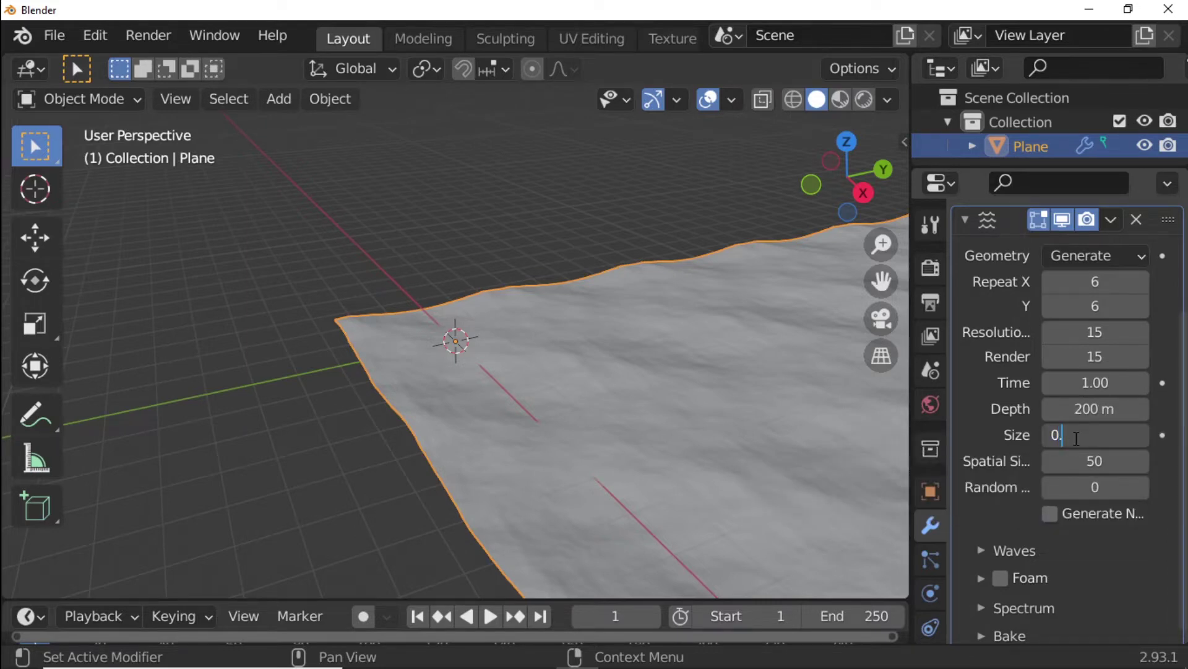
text(40)
key(Return)
click(1096, 469)
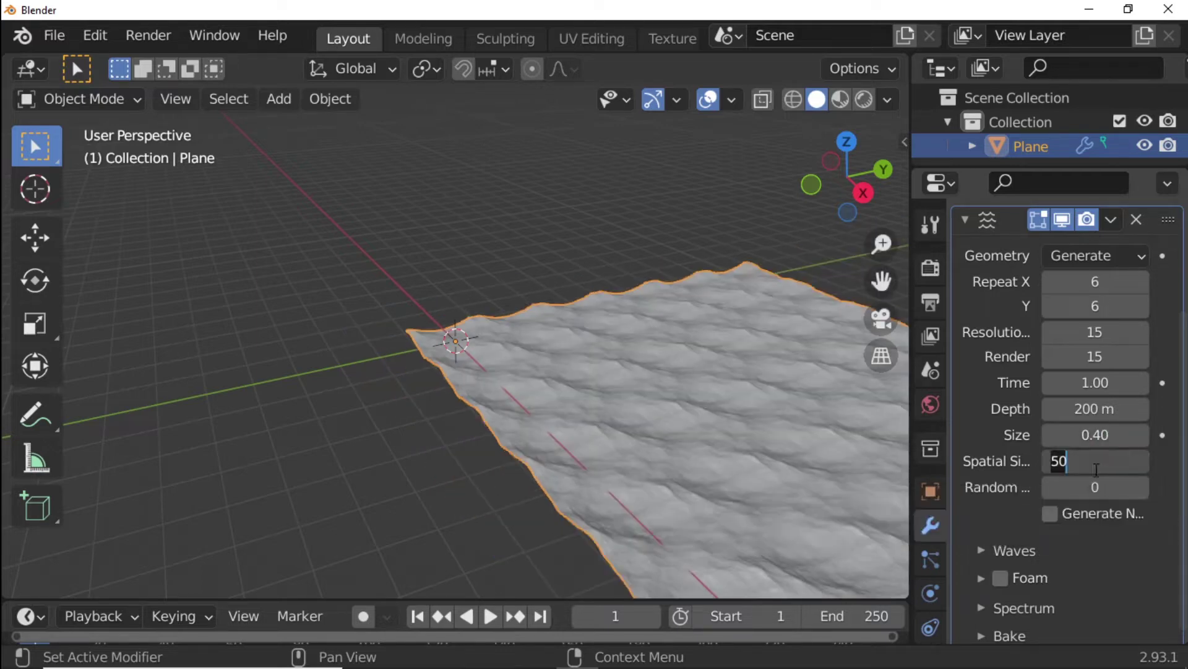
text(34)
key(Return)
click(1114, 489)
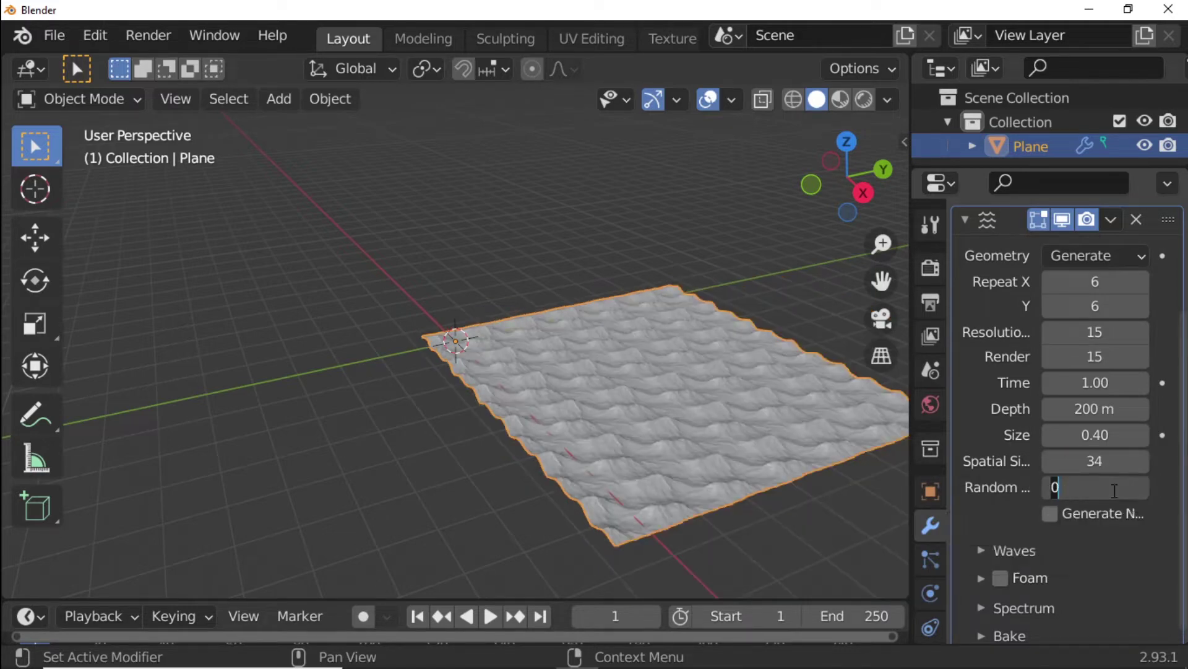
text(4)
key(Return)
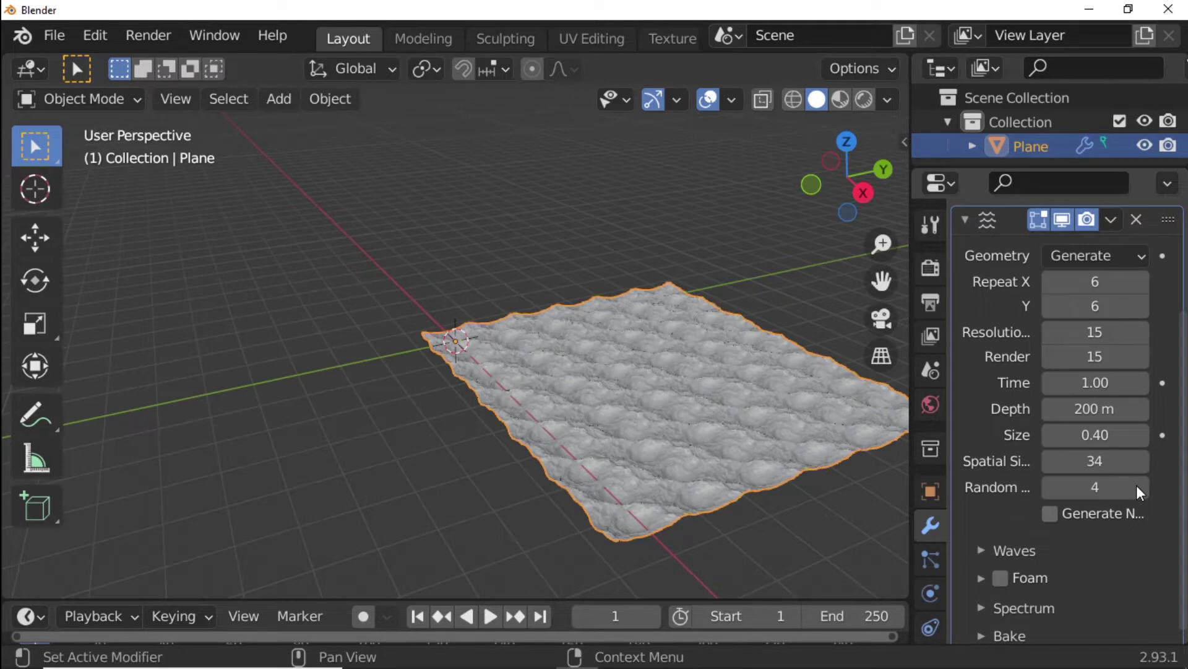
In the Waves subpanel, set wave Scale to 0.600 and Smallest Wave to 1 m
click(982, 551)
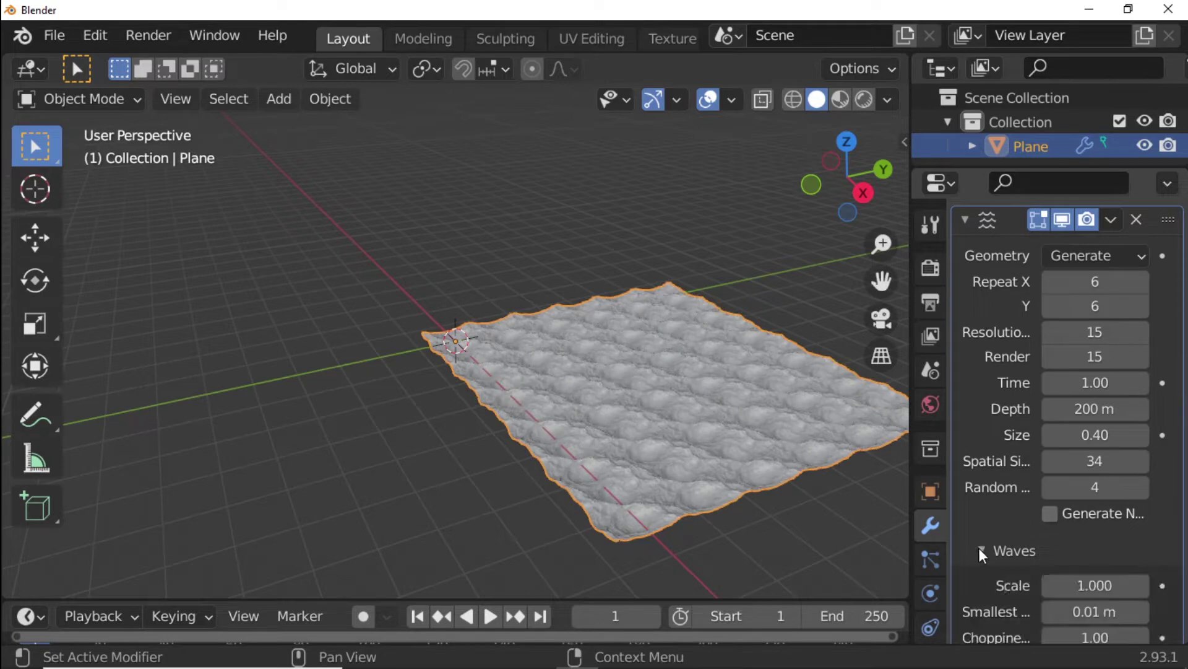
scroll(982, 554, down, 5)
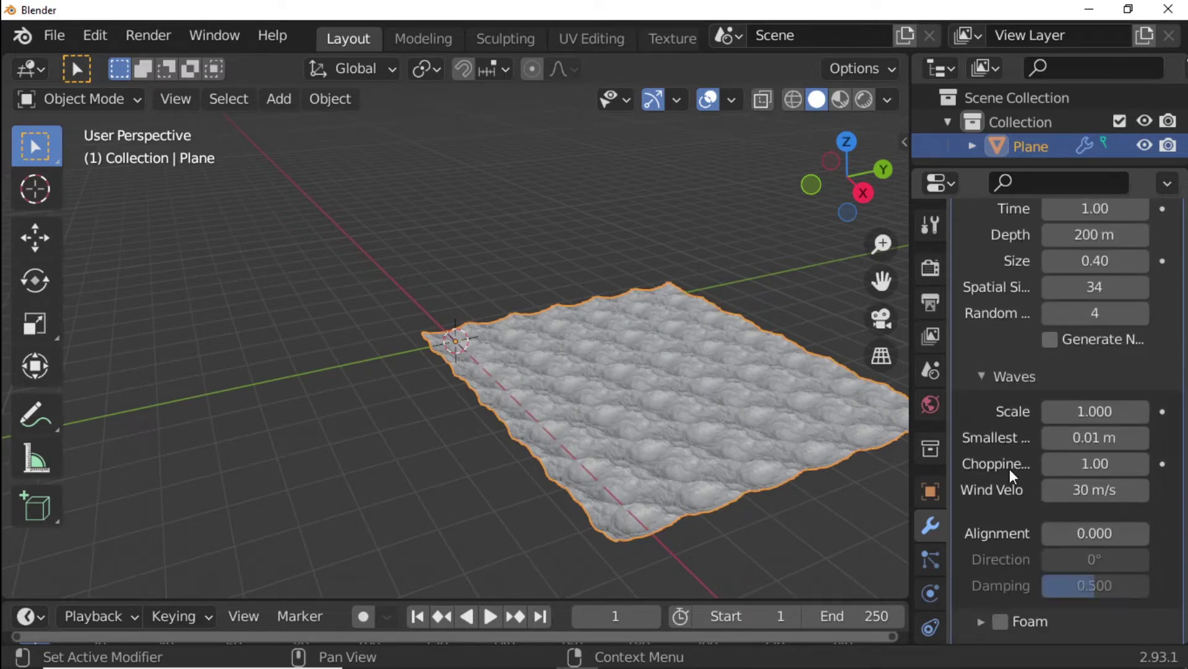
double_click(1126, 407)
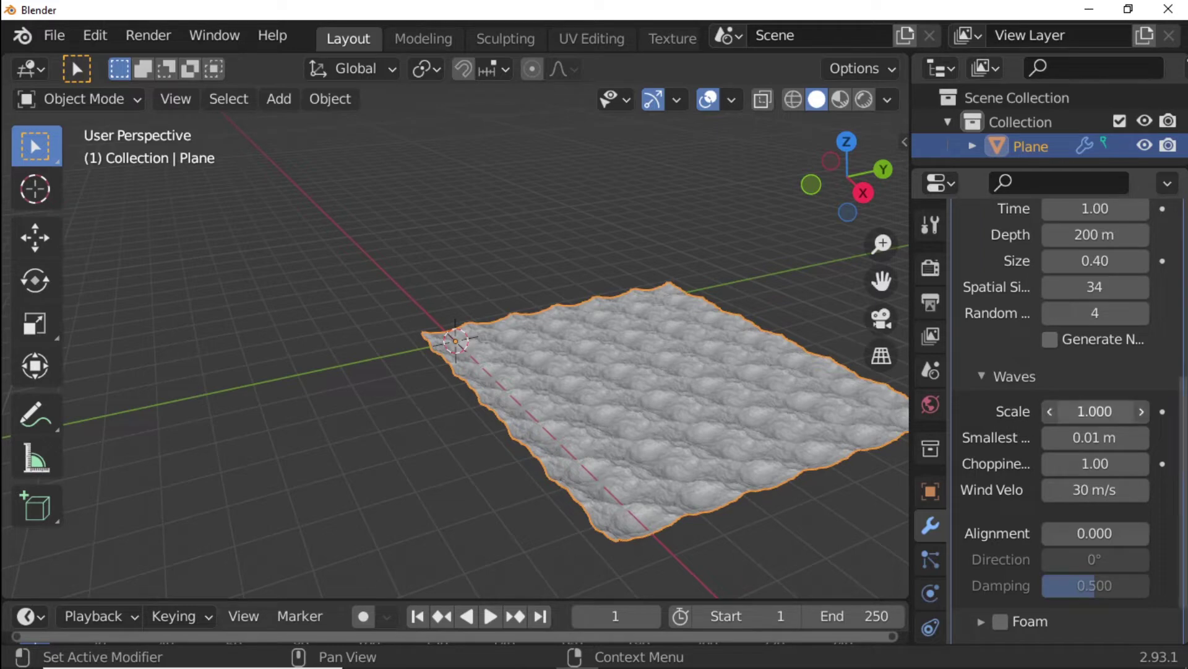
text(0.)
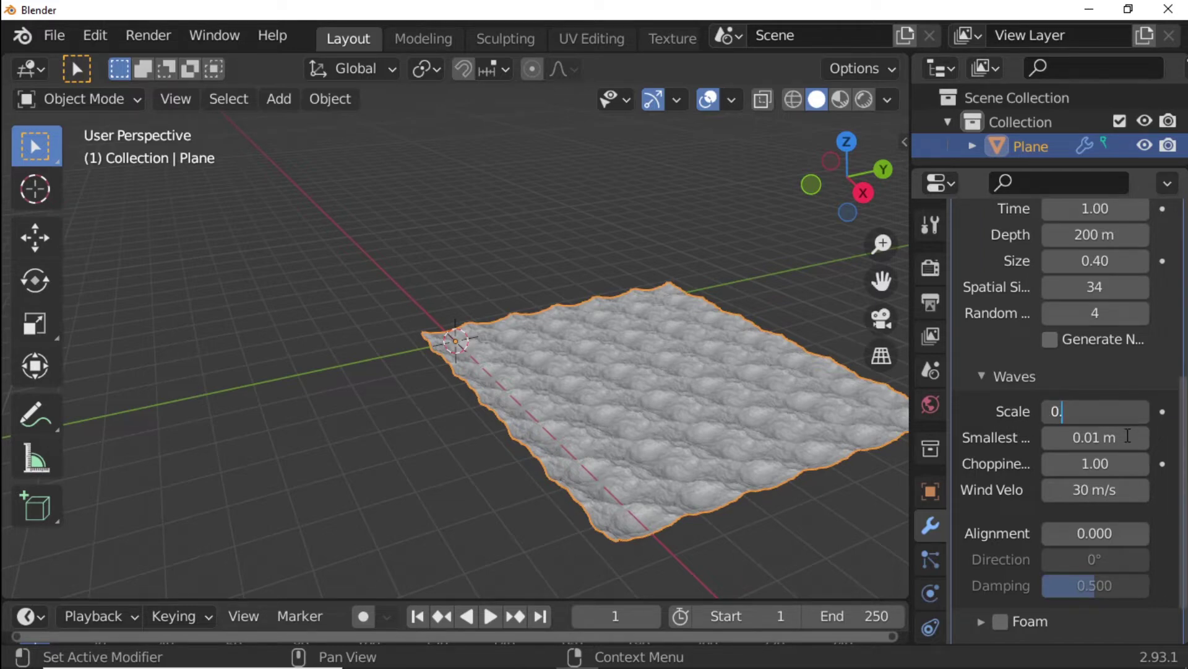
text(600)
key(Return)
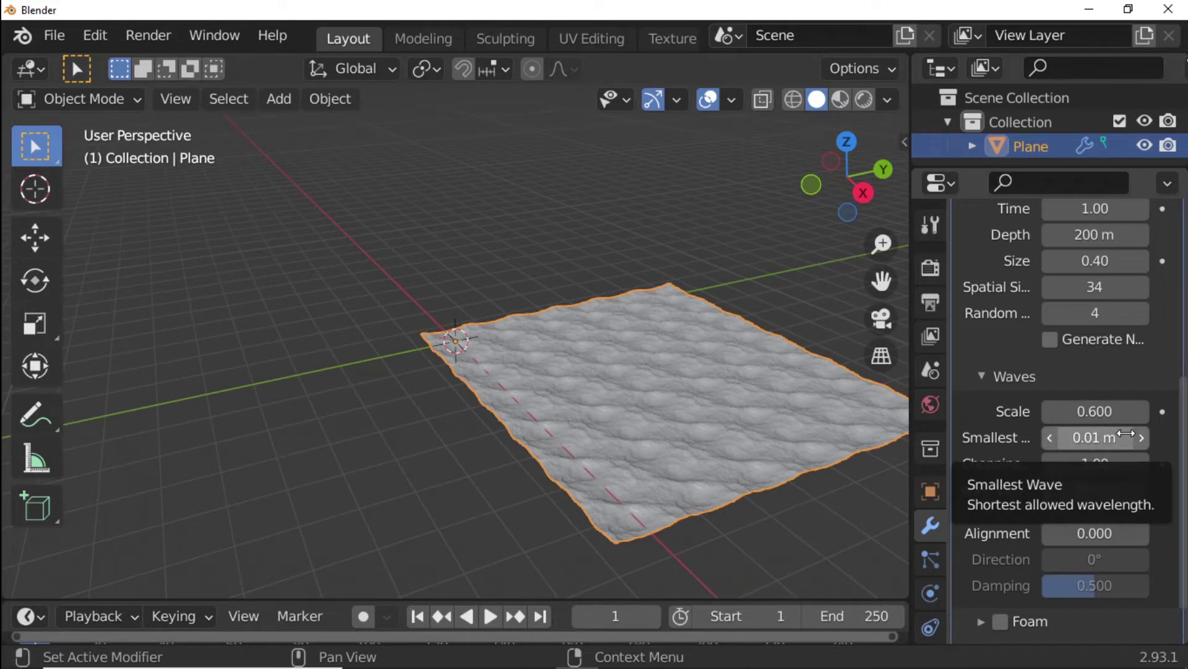
click(1074, 437)
text(1)
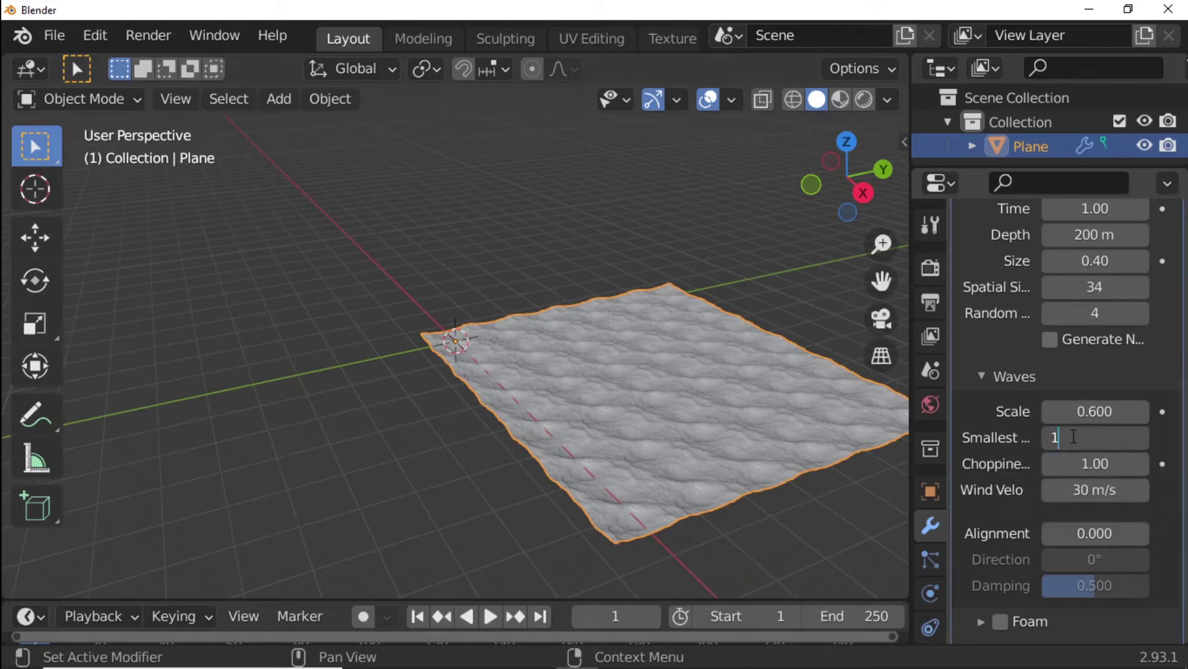
key(Return)
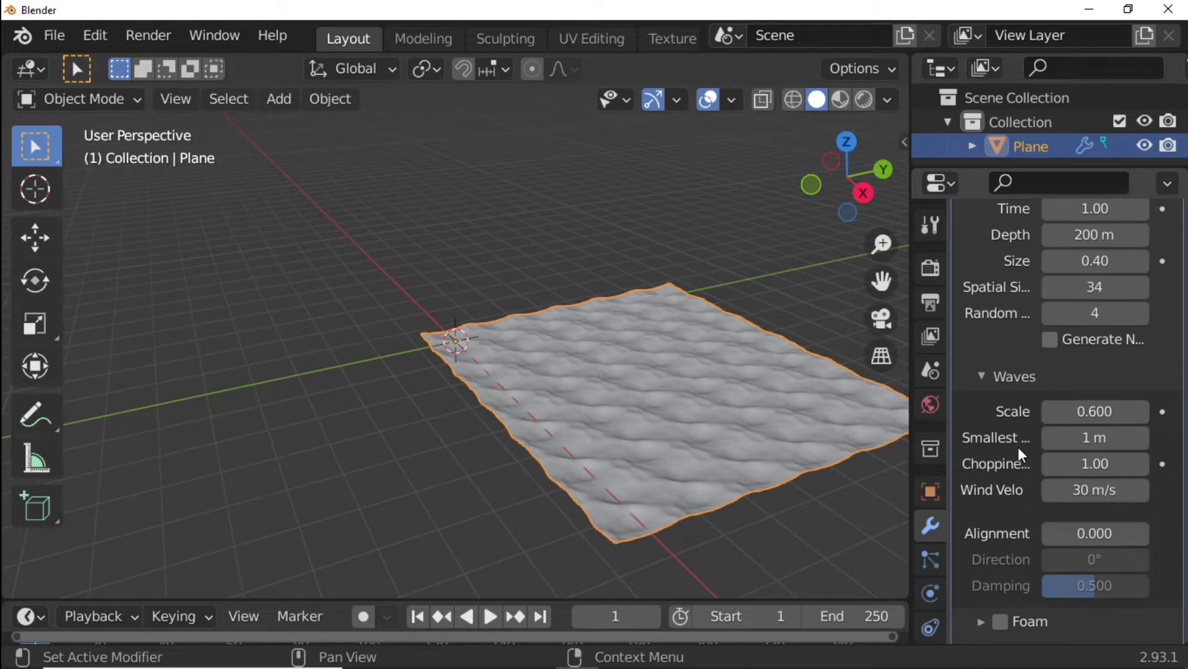
scroll(1021, 458, down, 2)
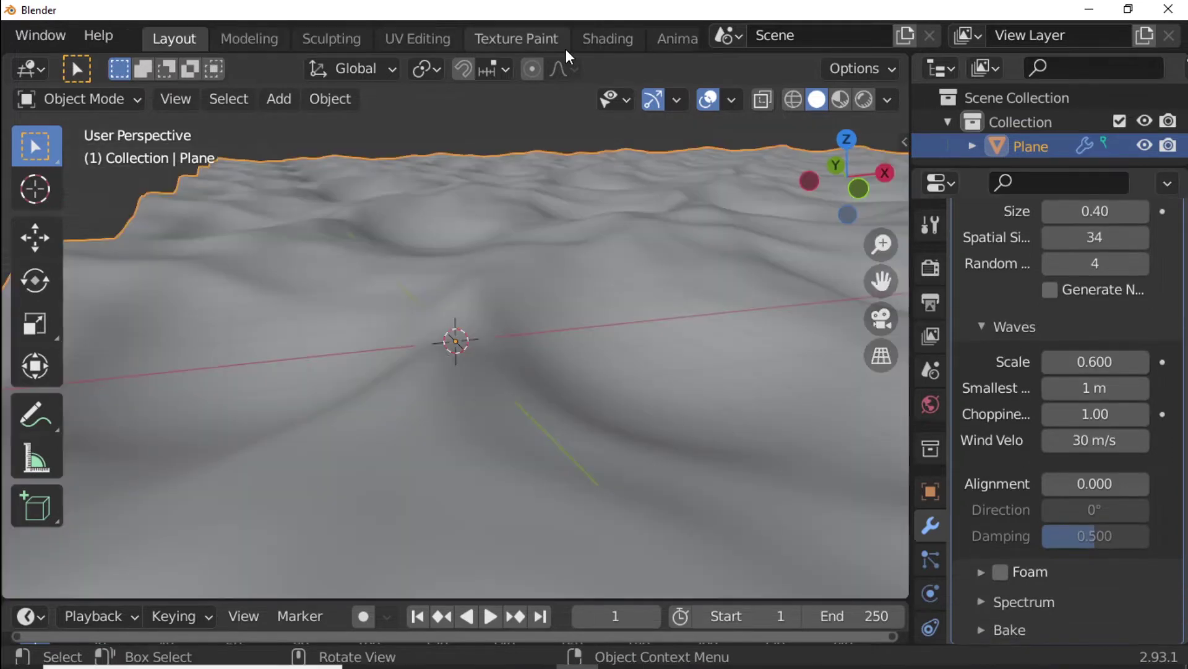
In the Shading workspace, create a new material for the plane with Specular 0.15
click(597, 36)
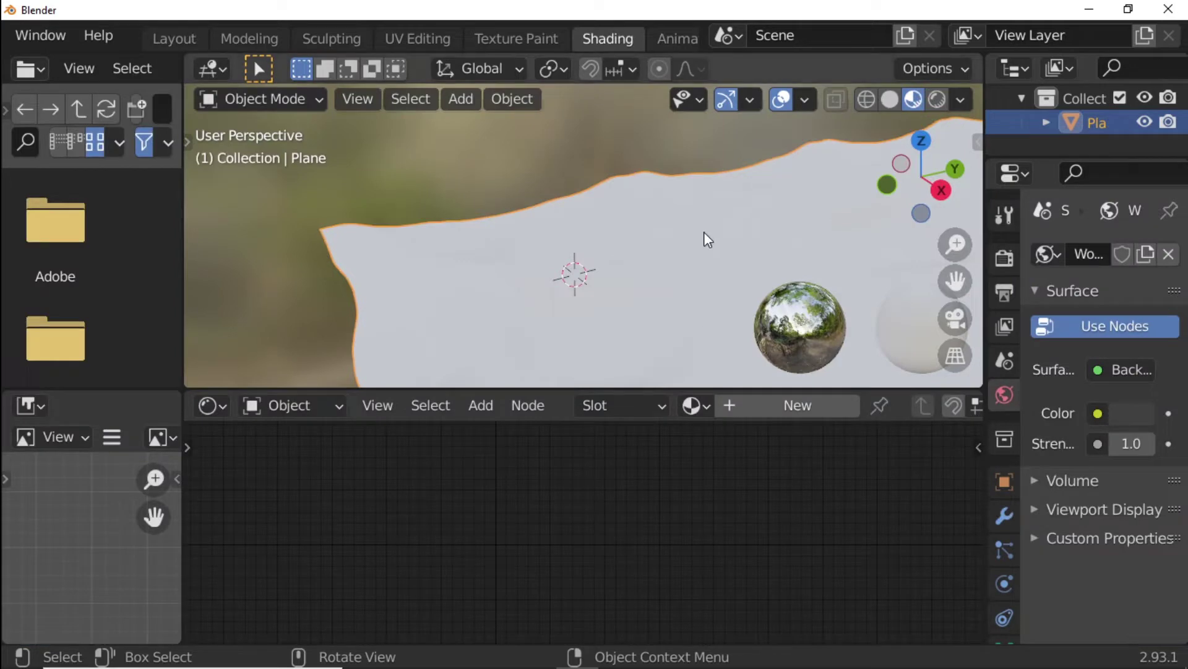
middle_drag(704, 231, 785, 402)
click(791, 405)
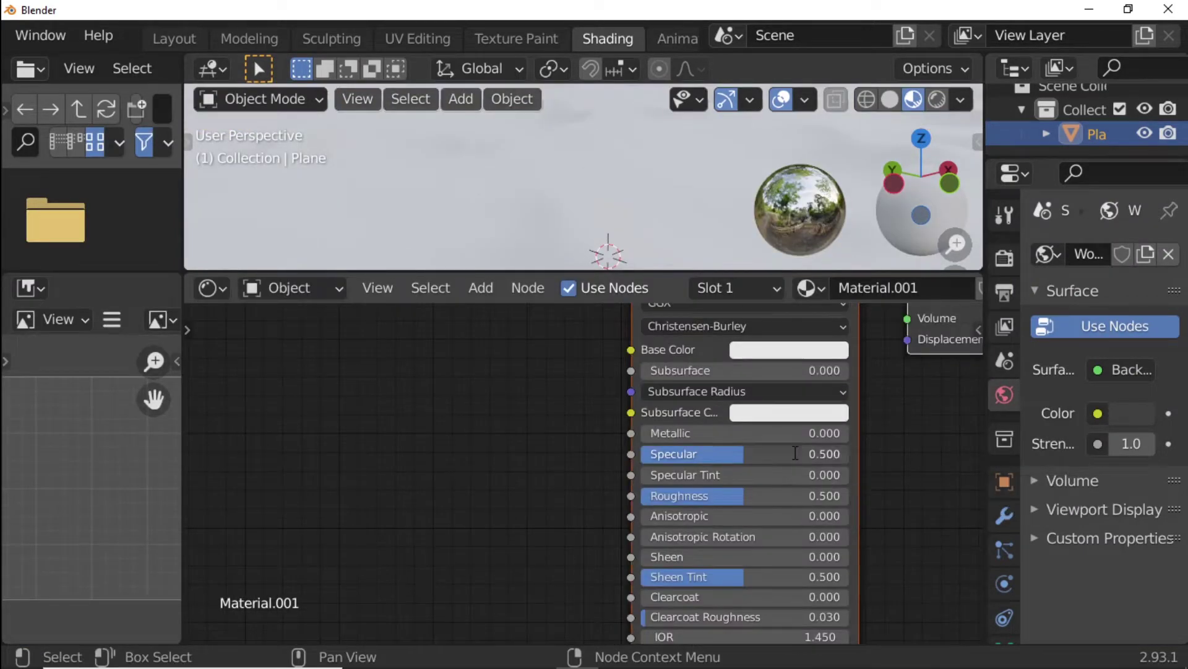
double_click(796, 454)
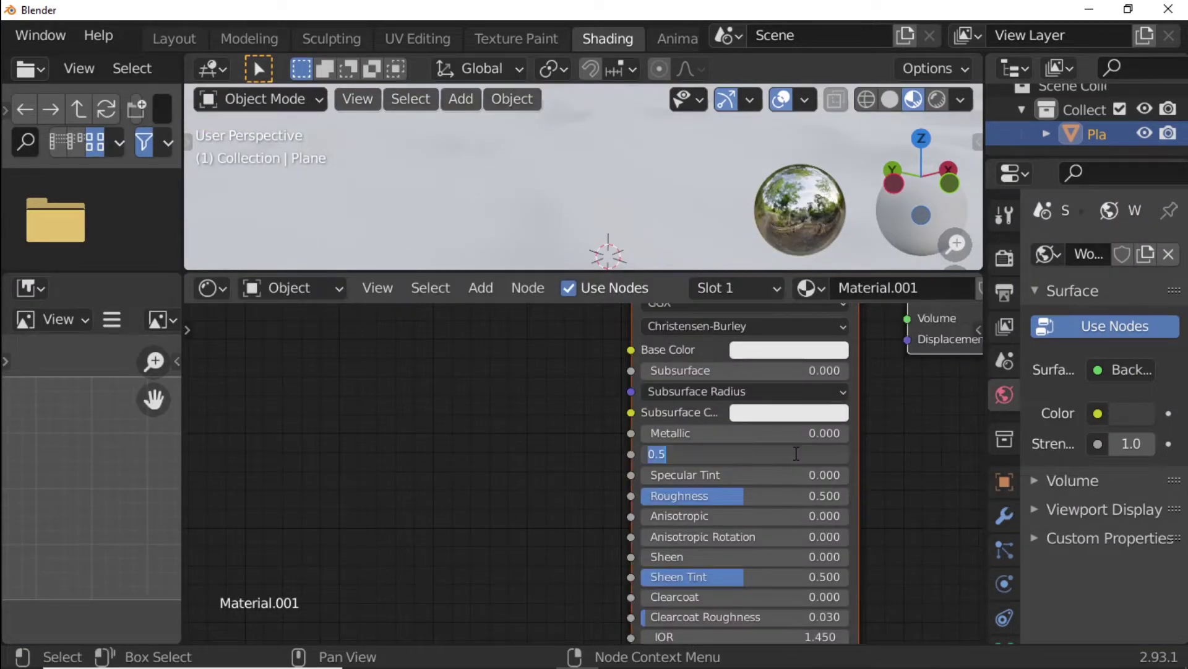
text(0.15)
key(Return)
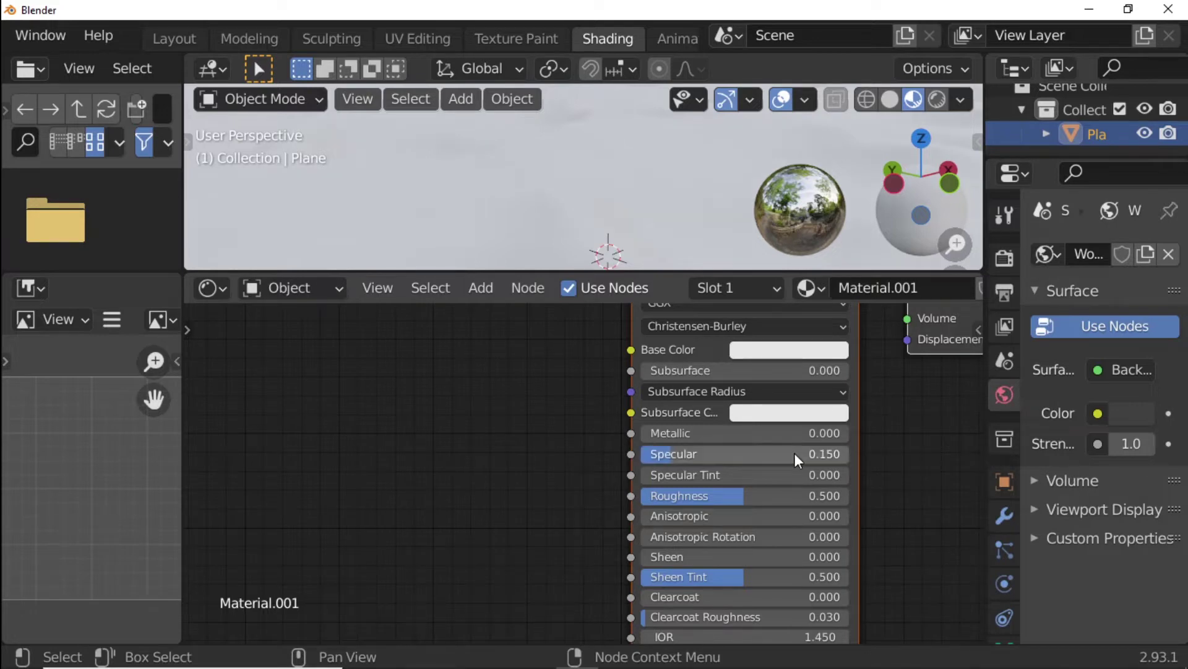
Raise Roughness to 1 and bring Sheen Tint and Clearcoat Roughness down to 0
drag(667, 495, 849, 496)
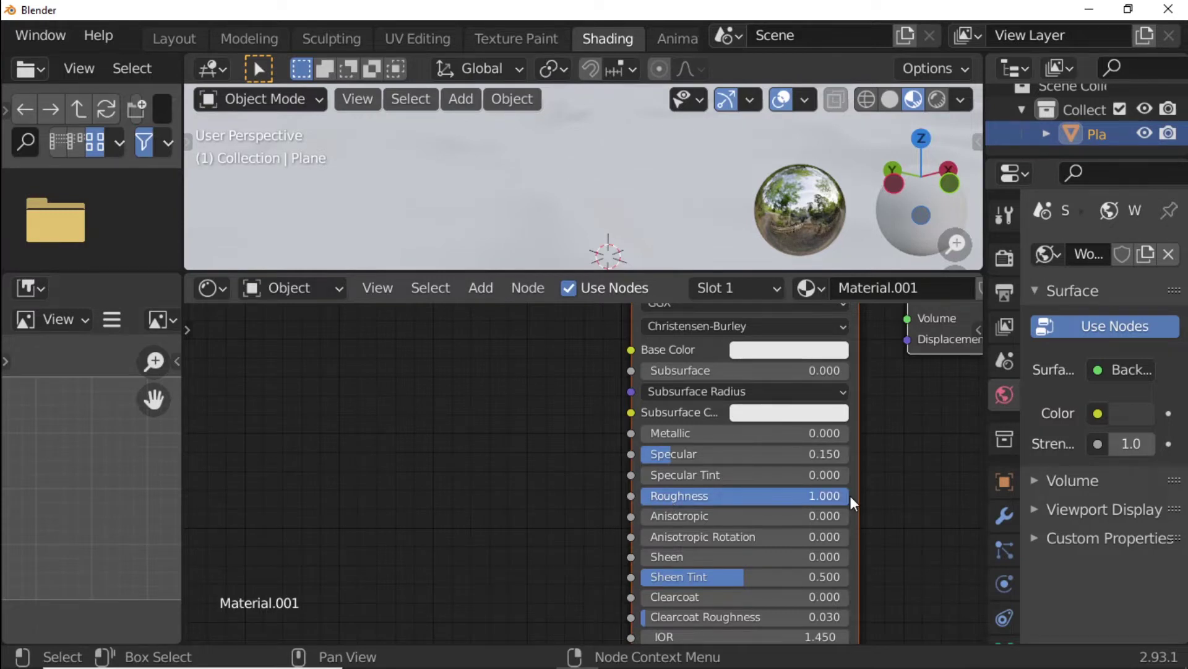
scroll(849, 504, down, 5)
drag(722, 443, 629, 443)
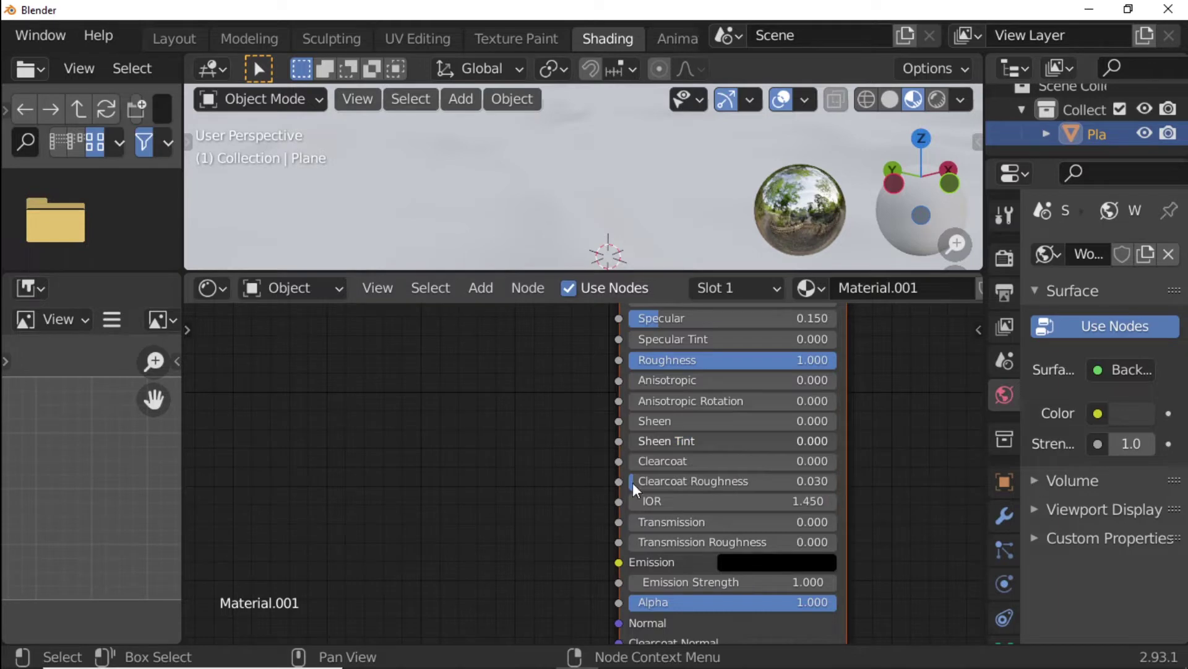
drag(637, 487, 629, 487)
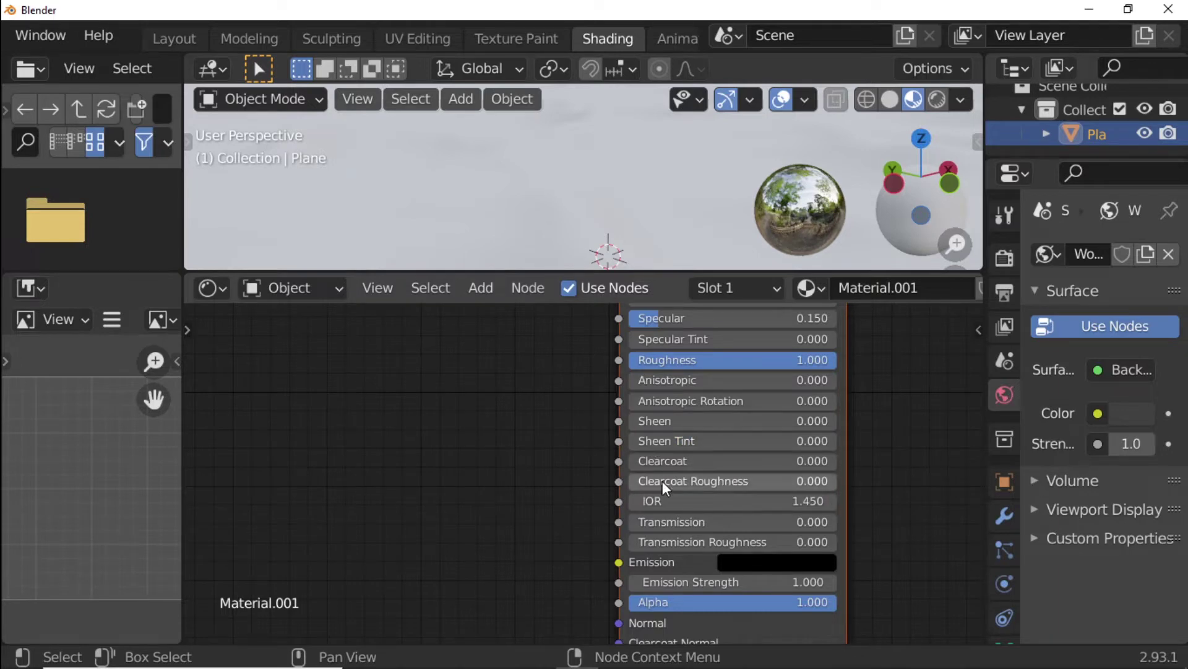
scroll(529, 492, down, 2)
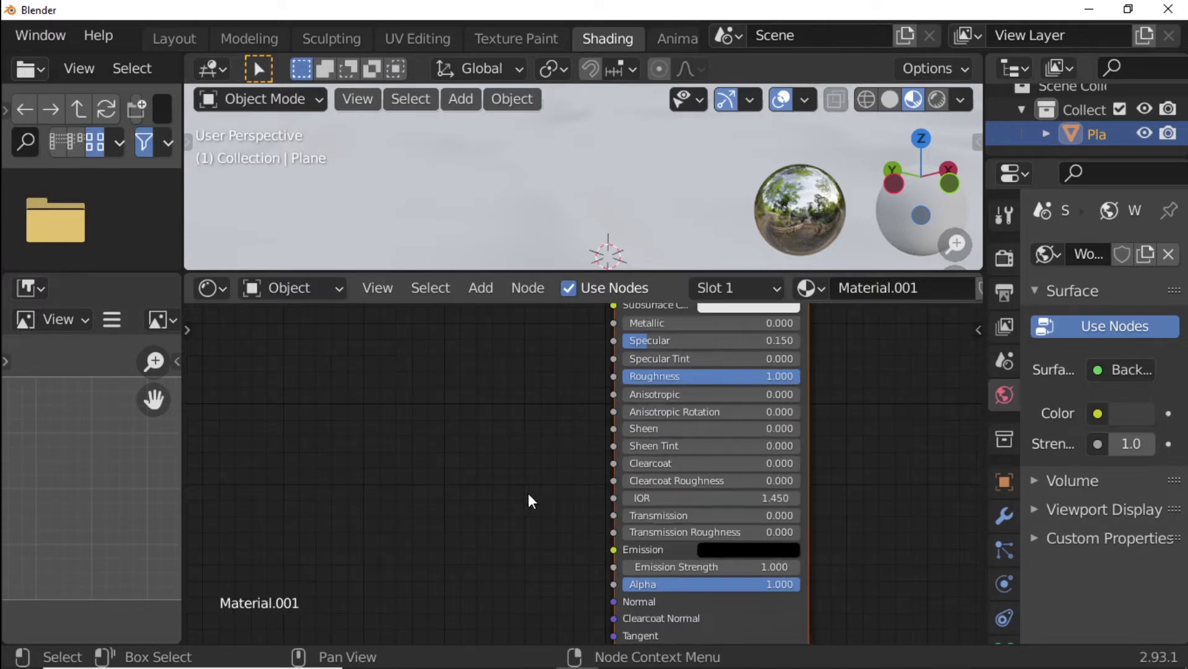
middle_drag(486, 499, 607, 507)
Add a Wave Texture node to the left of the Principled BSDF
key(shift+a)
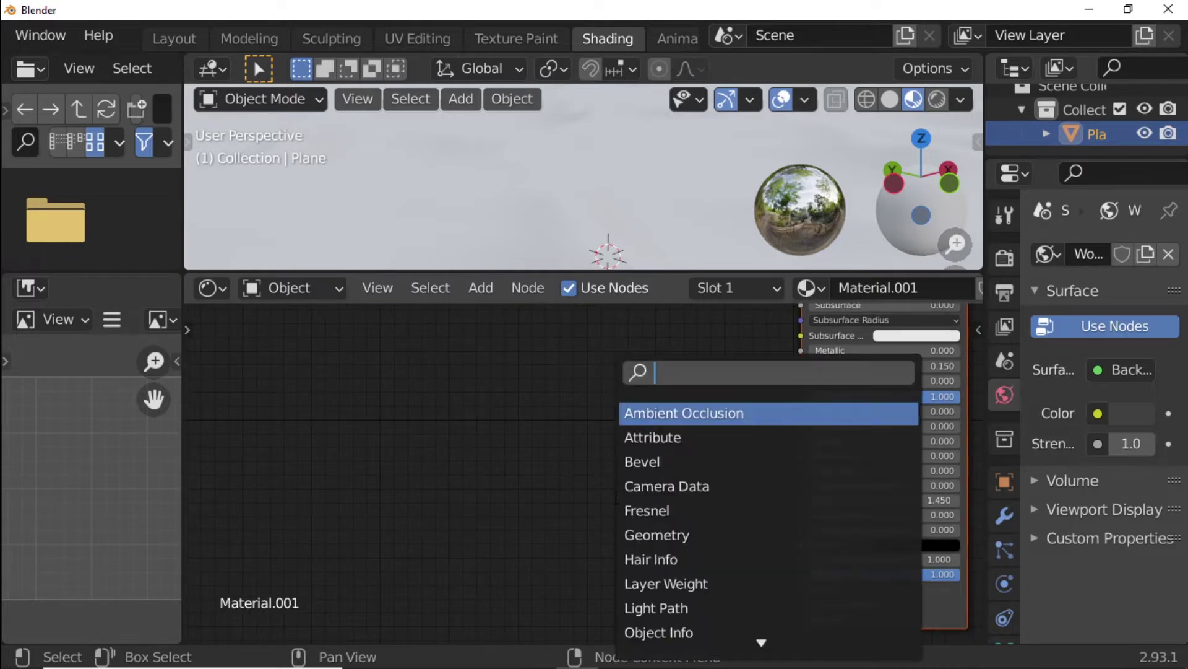
text(w)
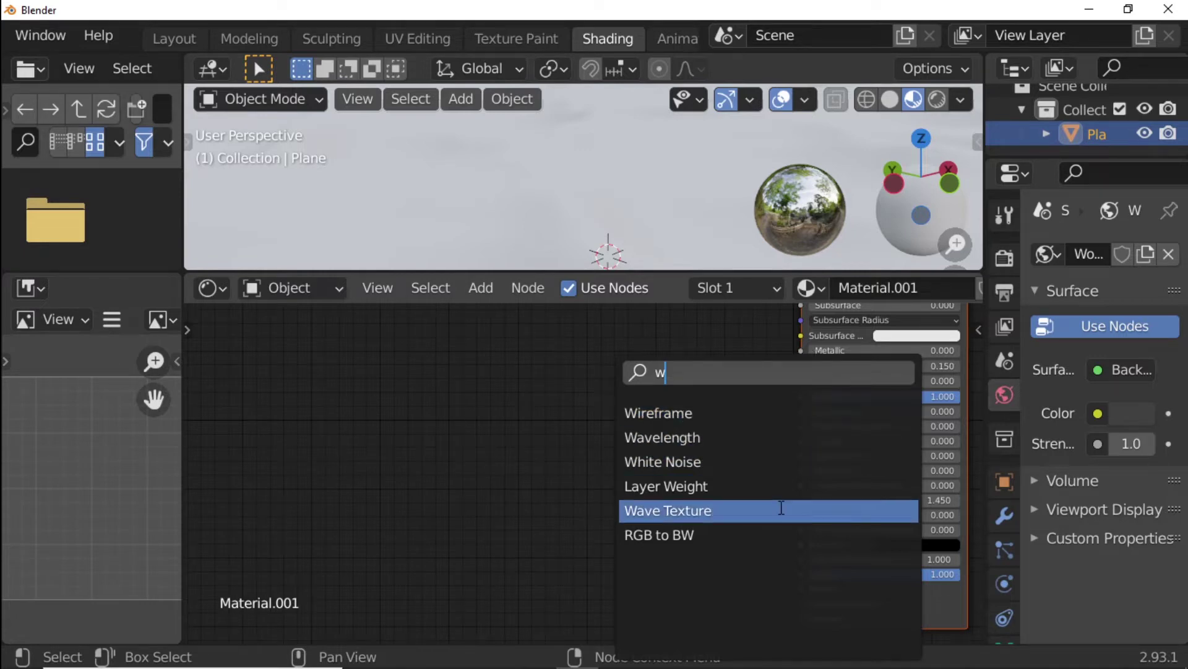
click(781, 507)
click(634, 431)
Add a Bump node, linking Wave Color to Bump Height and Bump Normal to shader Normal
key(shift+a)
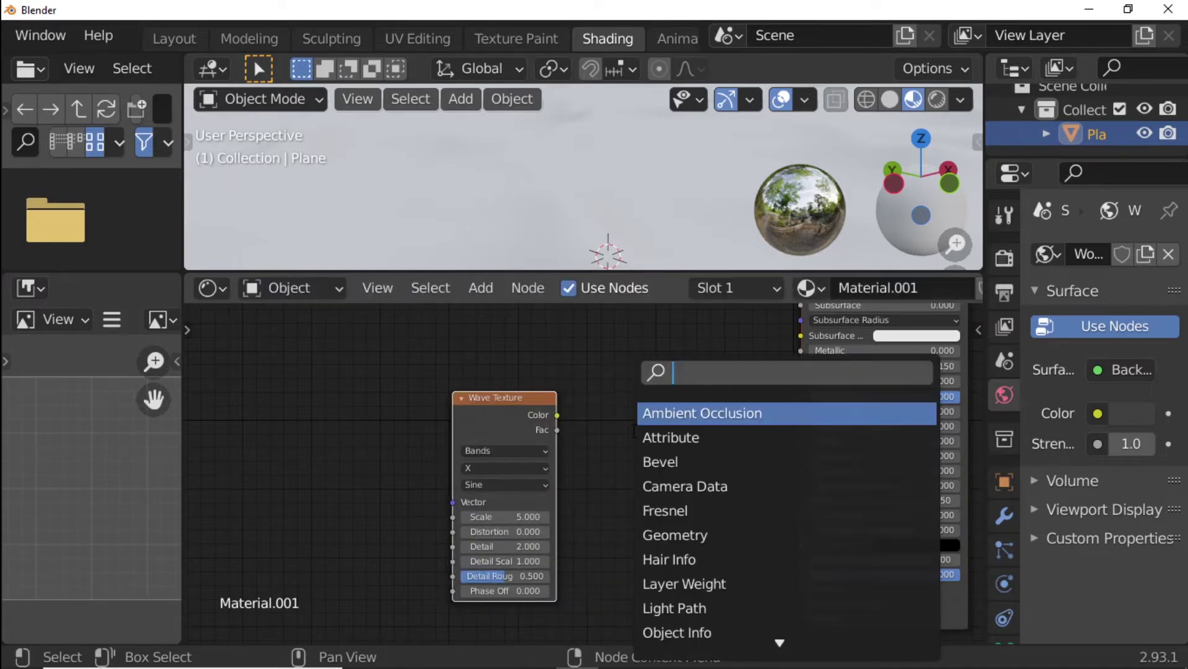
text(b)
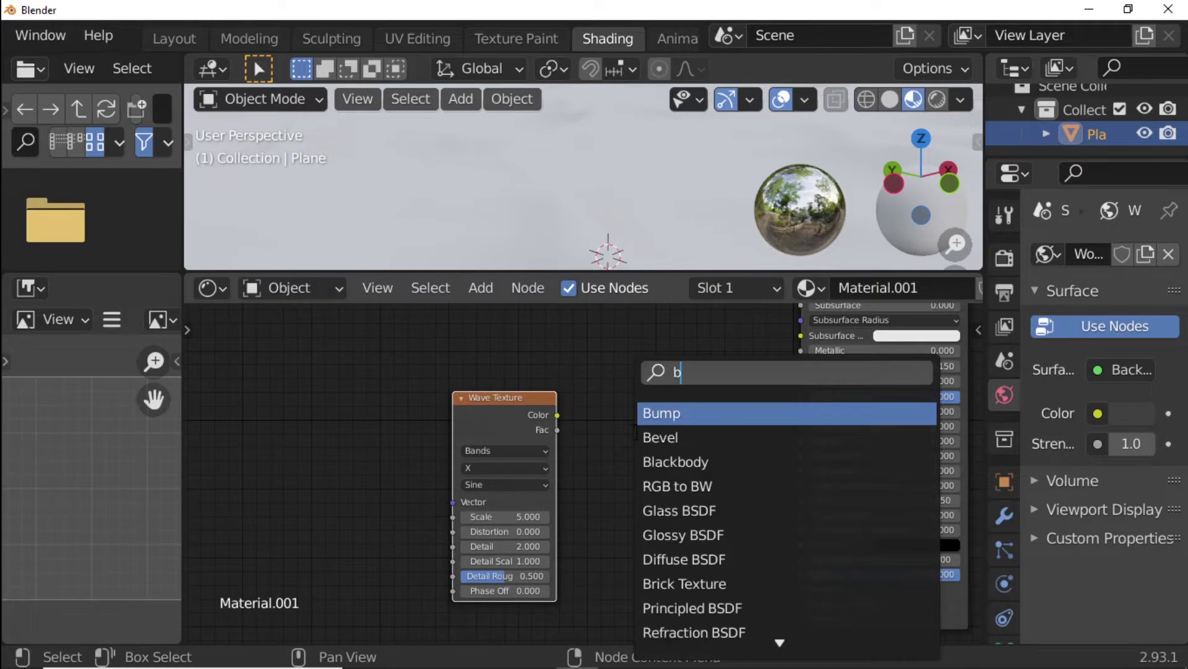
click(700, 413)
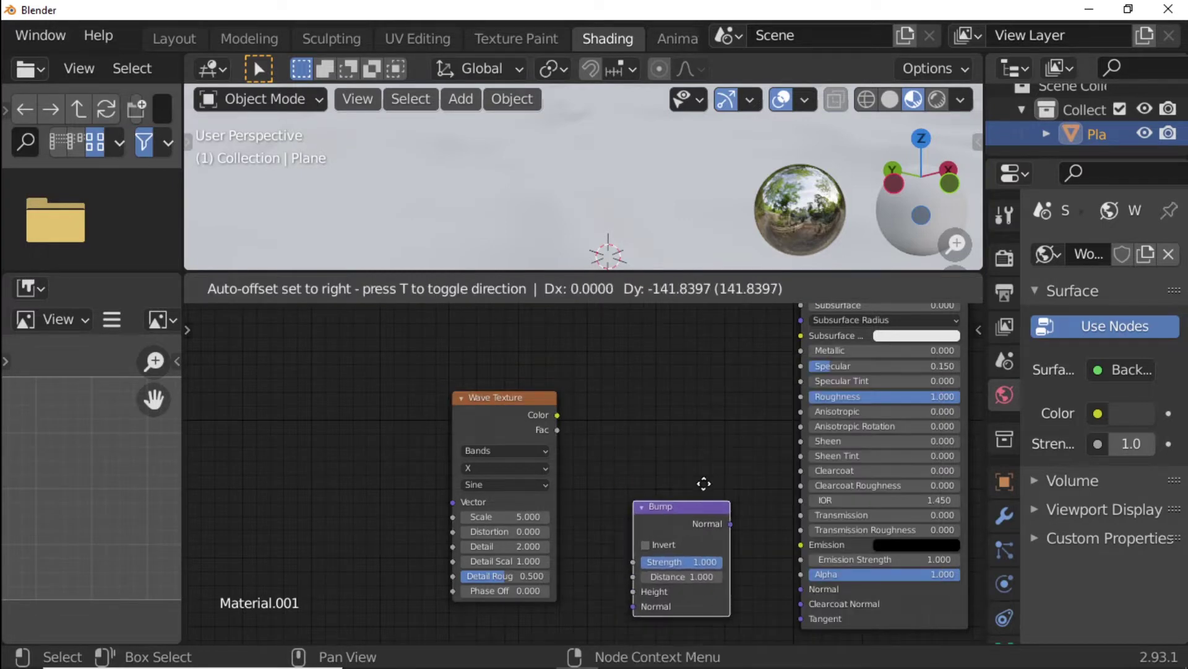
click(702, 486)
drag(732, 525, 804, 593)
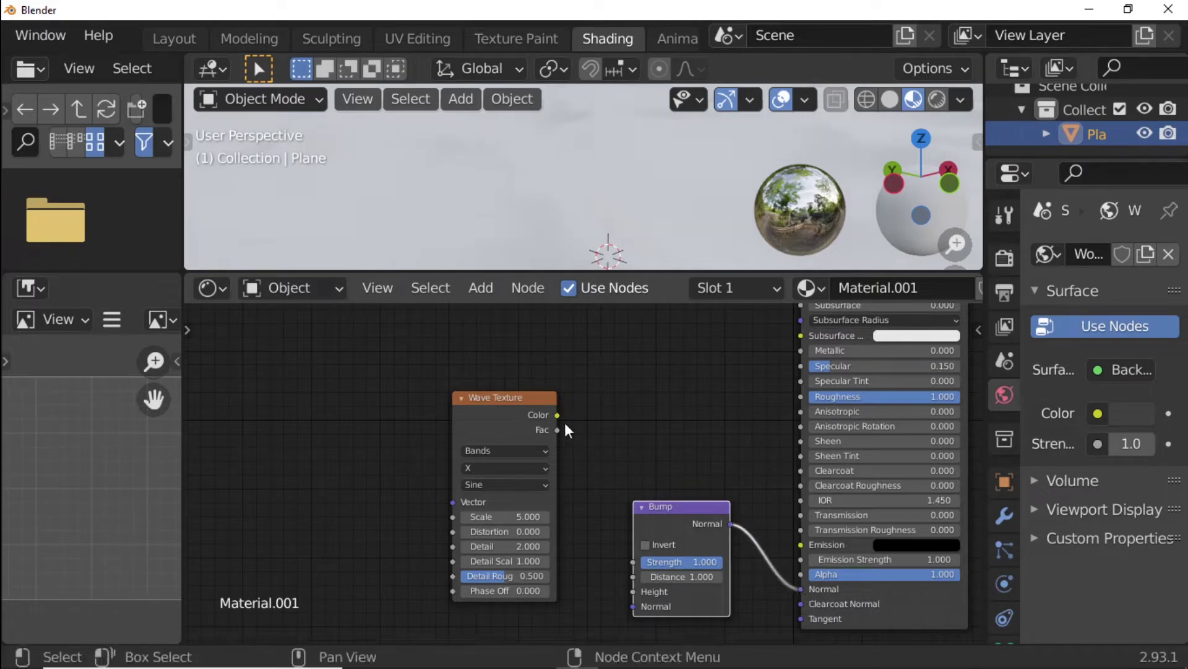
drag(557, 414, 594, 559)
middle_drag(625, 546, 737, 526)
Set the Wave Texture Scale to 7.9, Distortion to 5.34 and Detail to 10
scroll(681, 496, up, 1)
click(609, 443)
text(7)
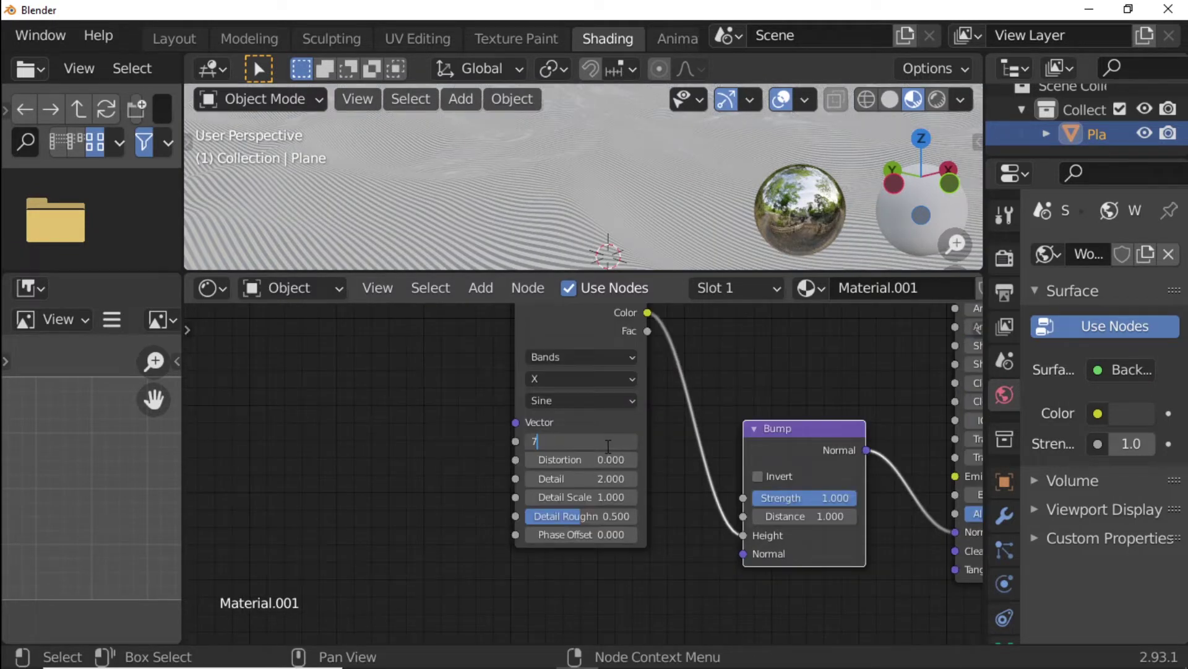
text(.9)
key(Return)
click(607, 461)
text(5.34)
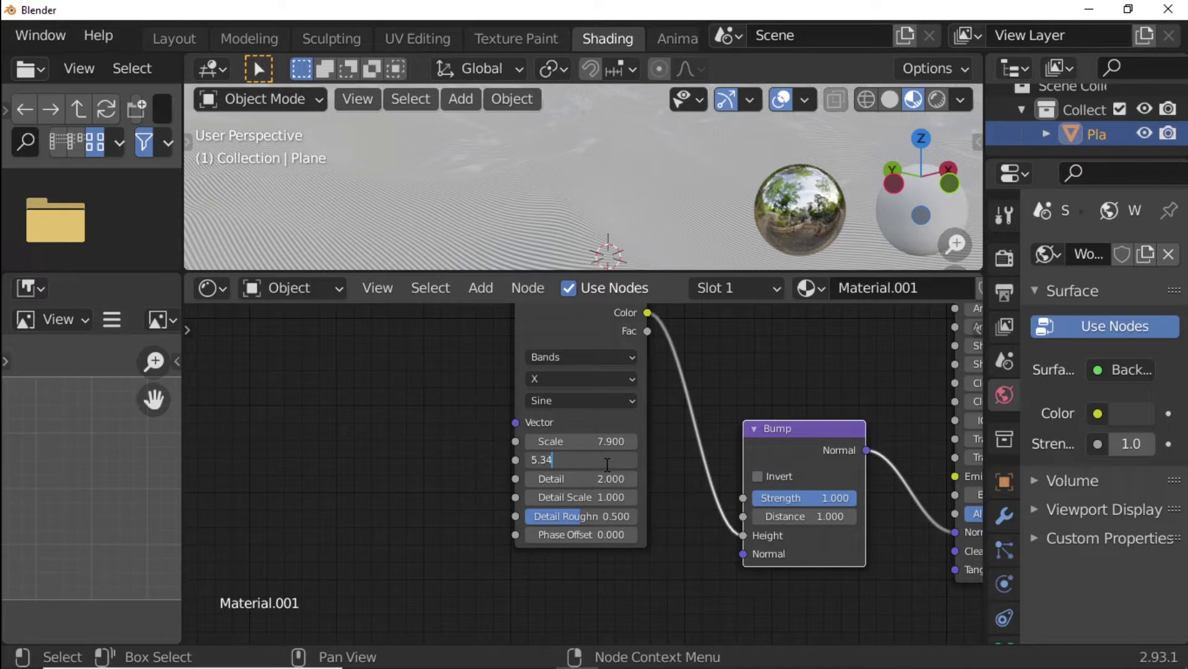
key(Return)
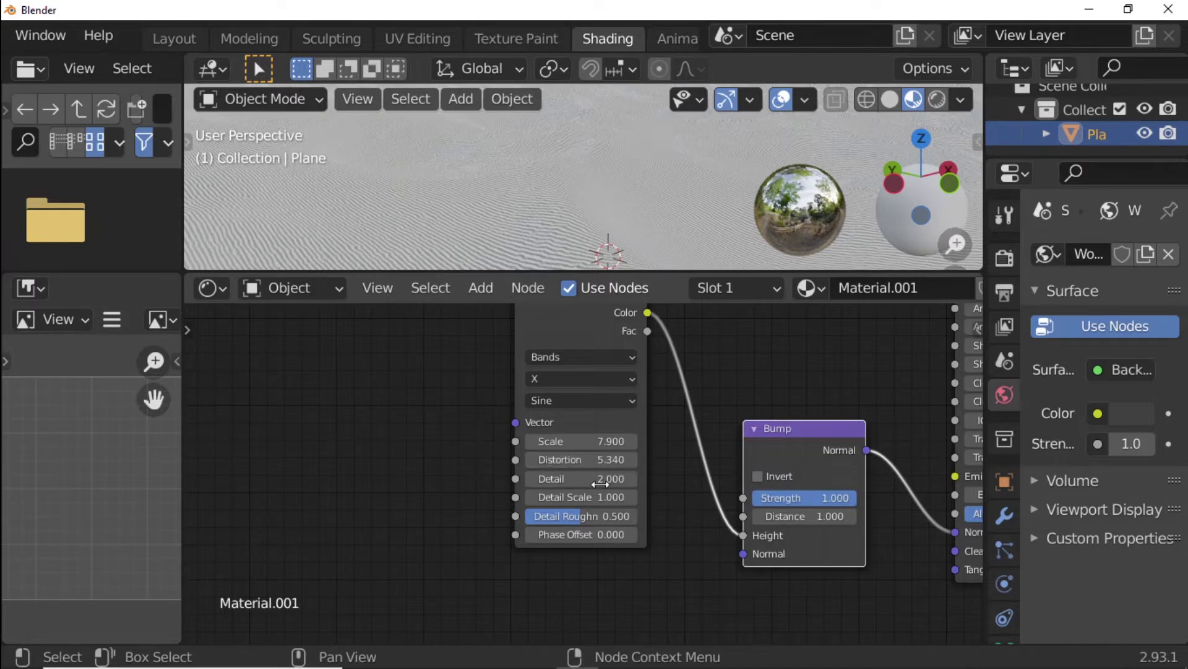
click(602, 483)
text(10)
key(Return)
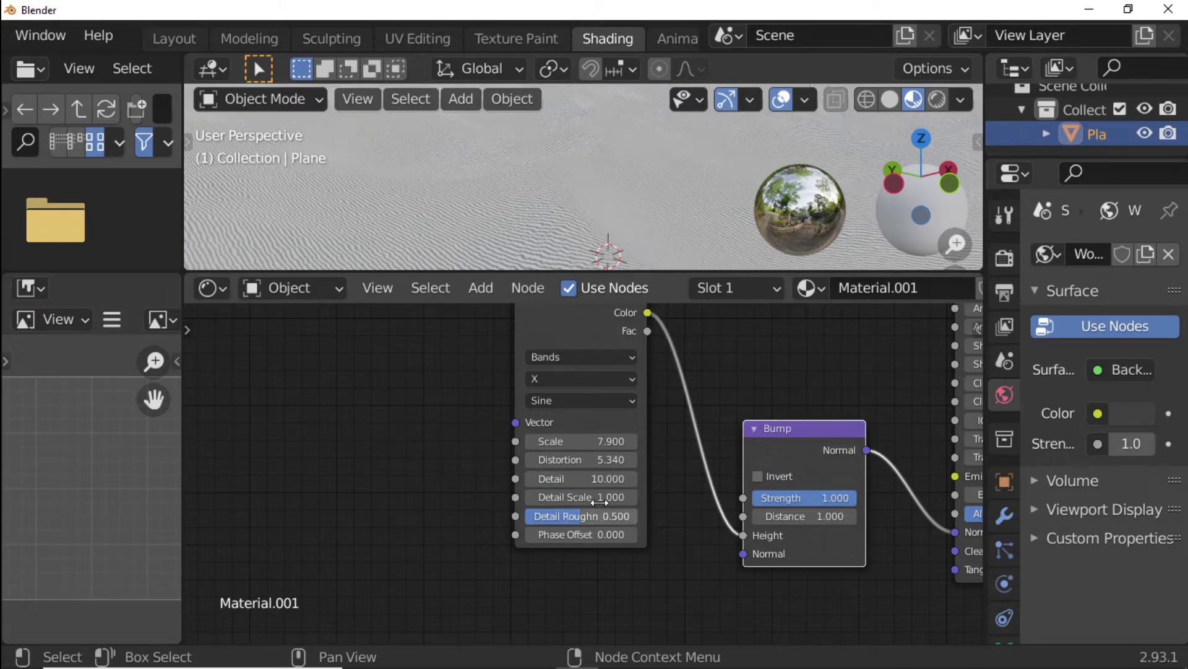
Set the Wave Texture Detail Scale to 1.22 and Detail Roughness to 0.685
click(604, 496)
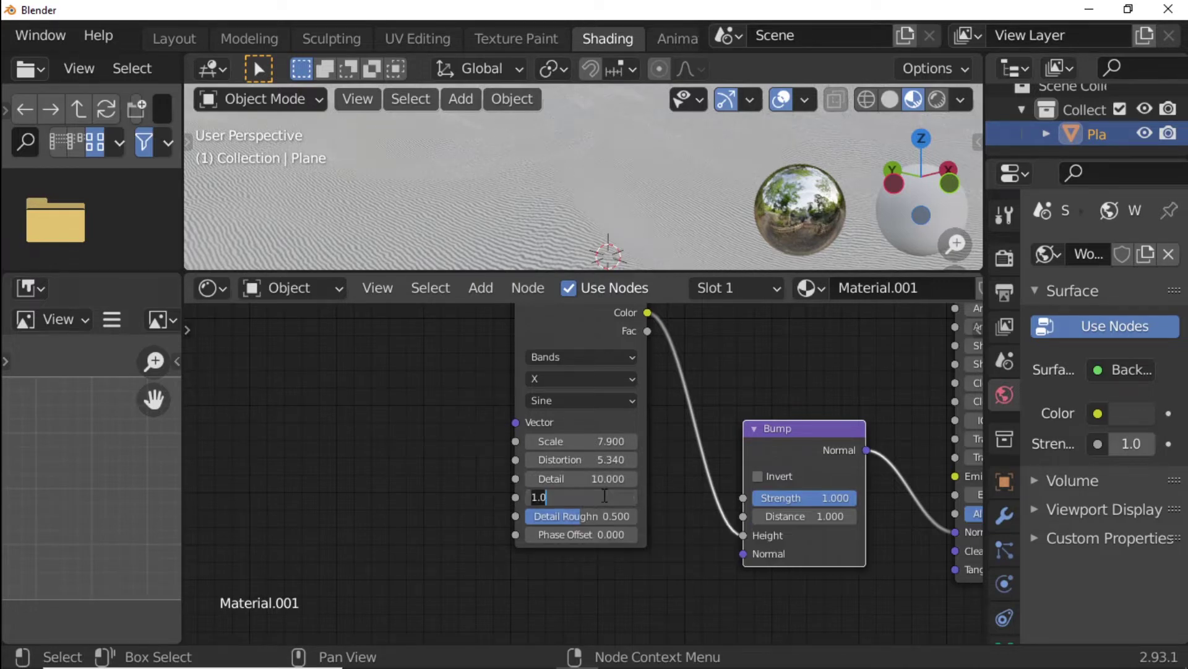
text(1.22)
key(Return)
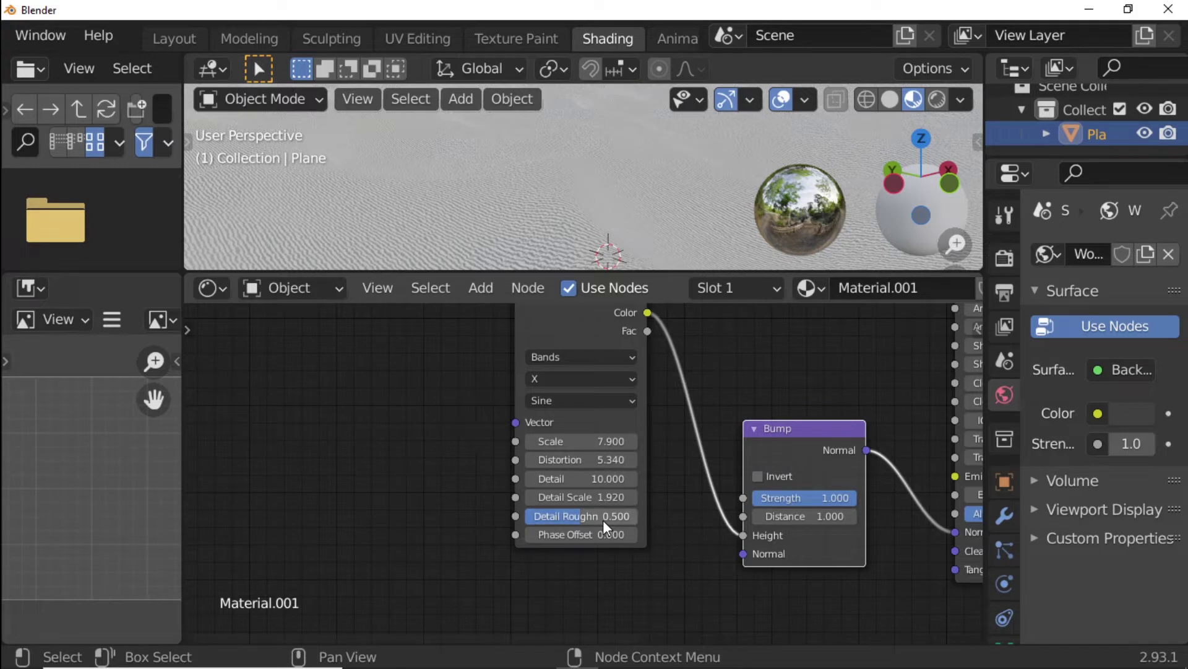
click(605, 518)
text(0.685)
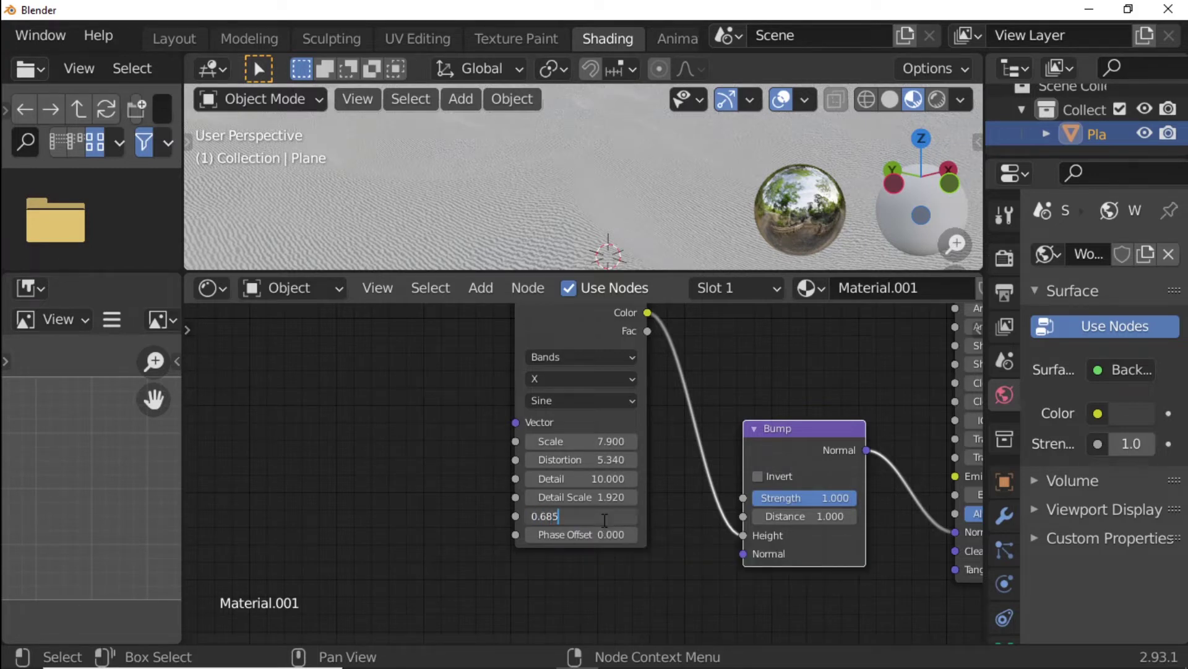
key(Return)
Set the Bump Distance to 0.1 and move the Wave Texture node up and left
click(802, 513)
text(.1)
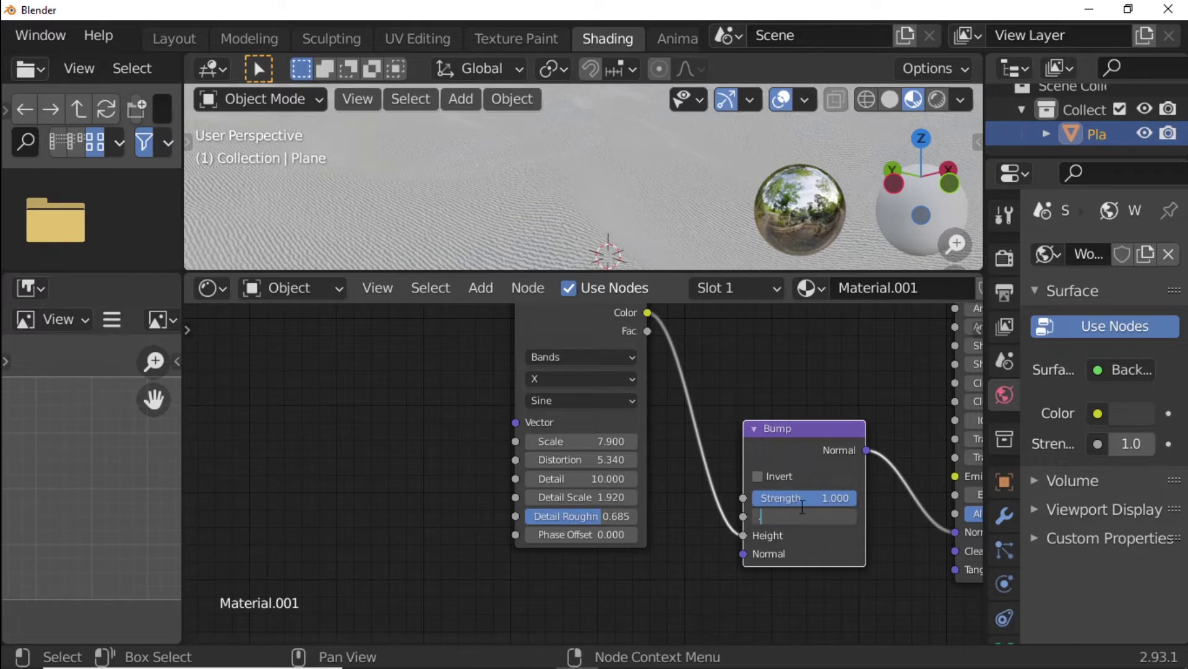
key(Return)
scroll(800, 506, down, 3)
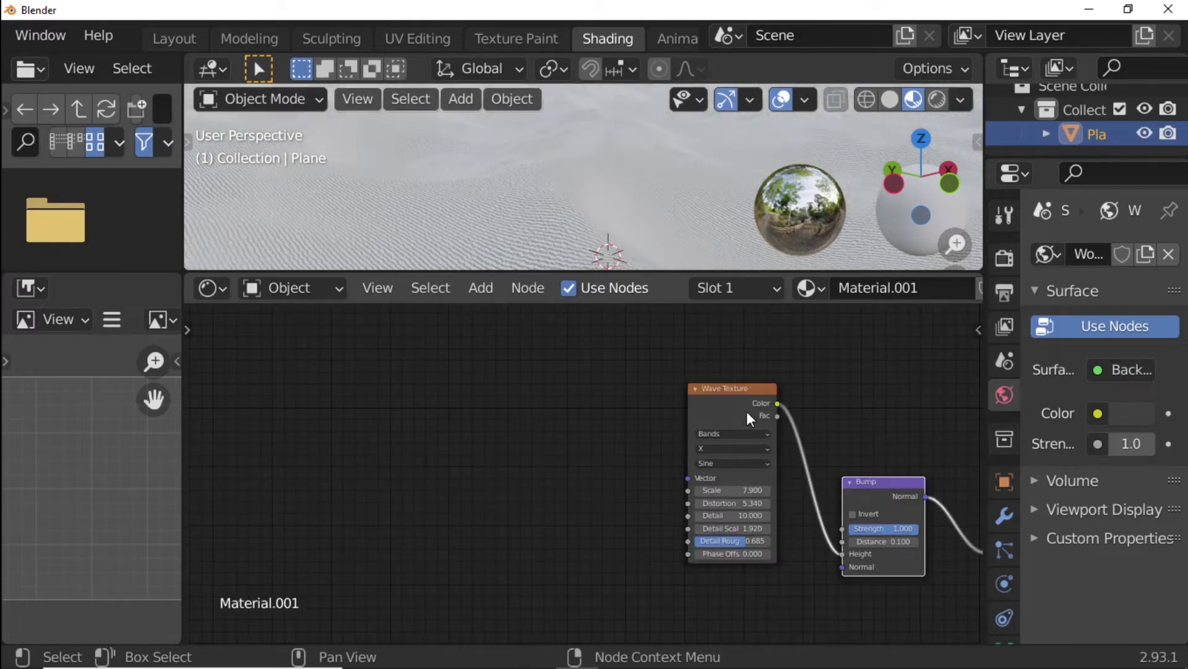
drag(747, 411, 676, 338)
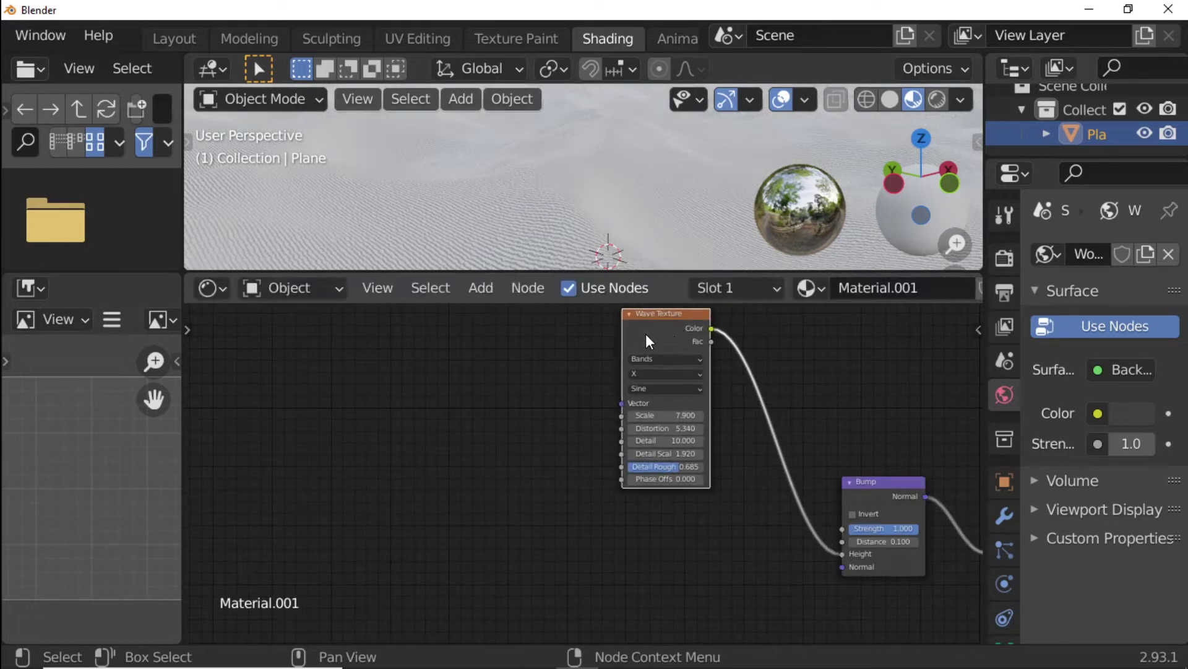
key(shift+a)
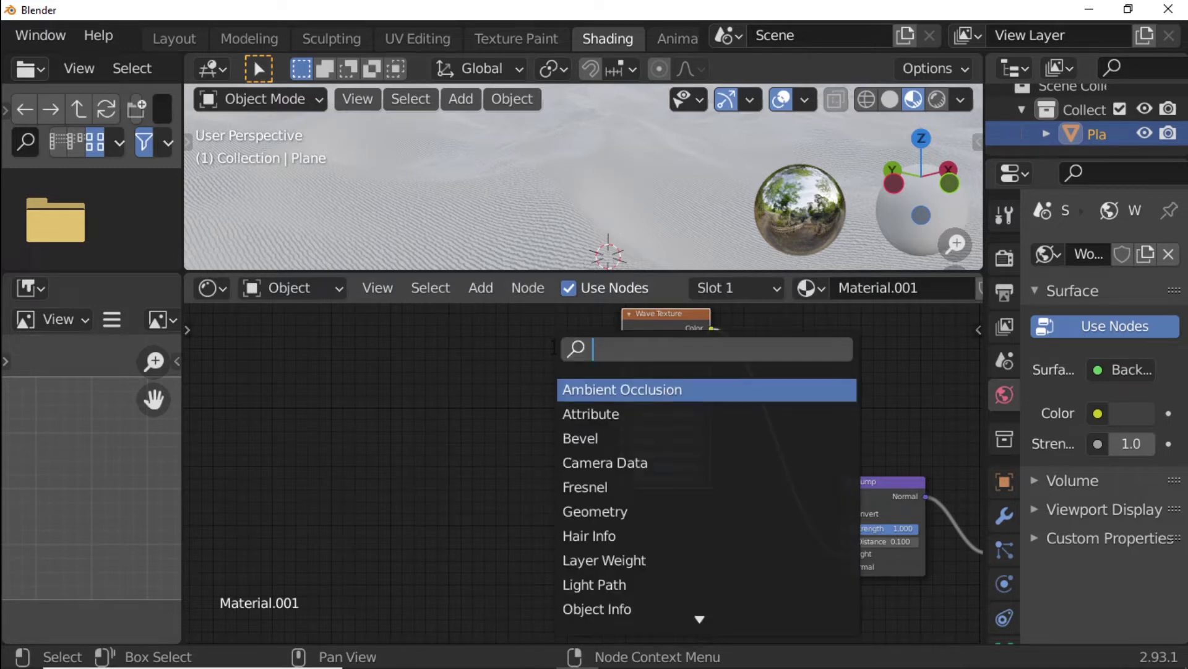
Add a Mapping node feeding the Wave Texture's Vector input
text(ma)
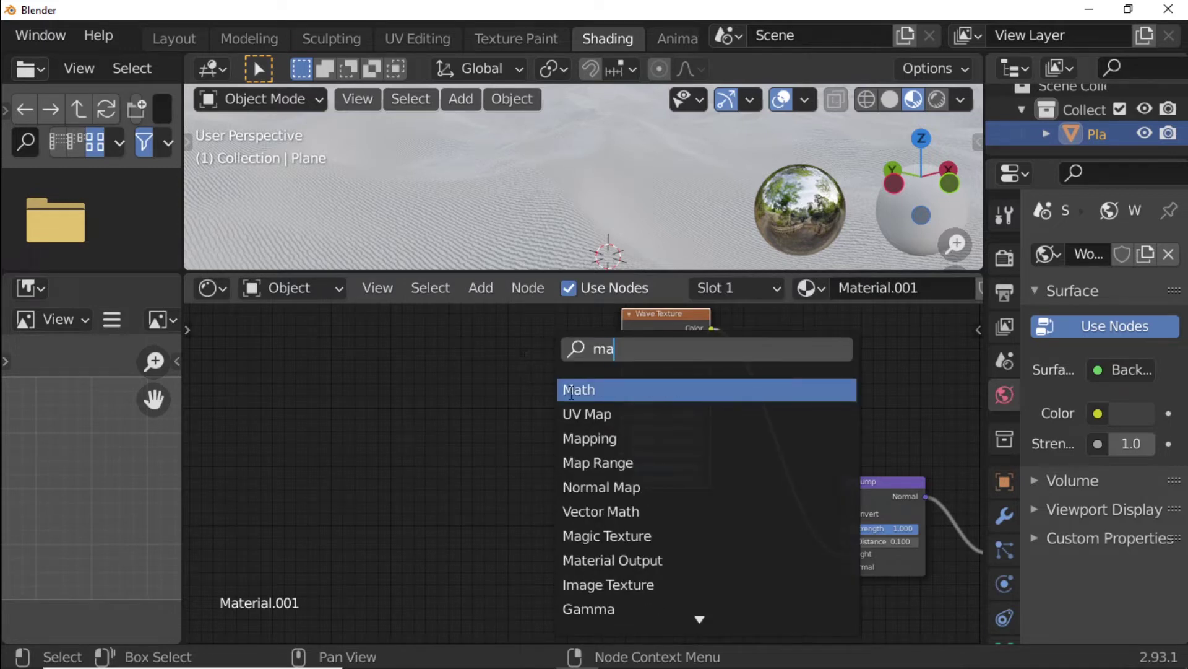
click(593, 429)
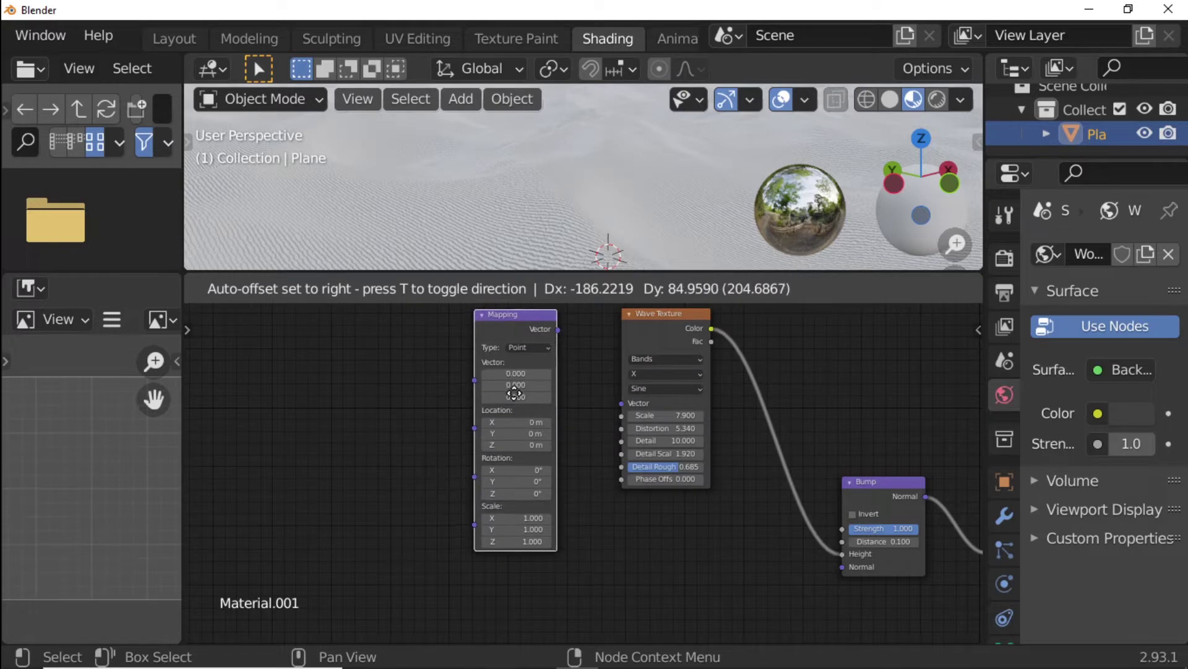
click(499, 390)
drag(543, 326, 577, 441)
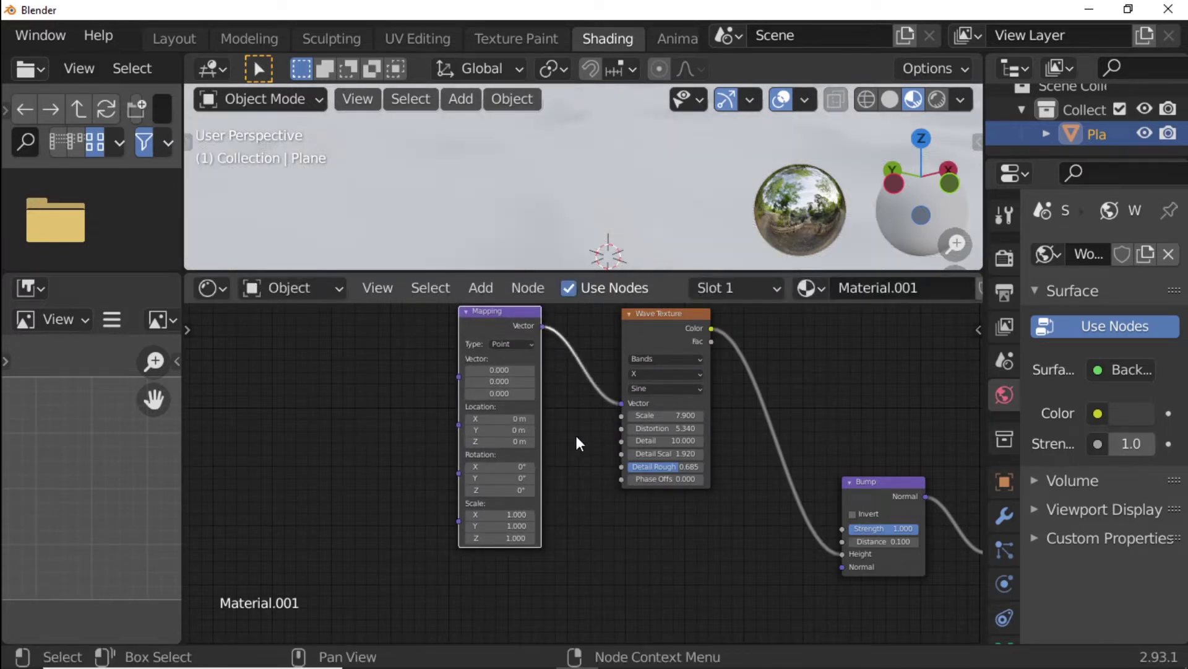
middle_drag(599, 433, 851, 454)
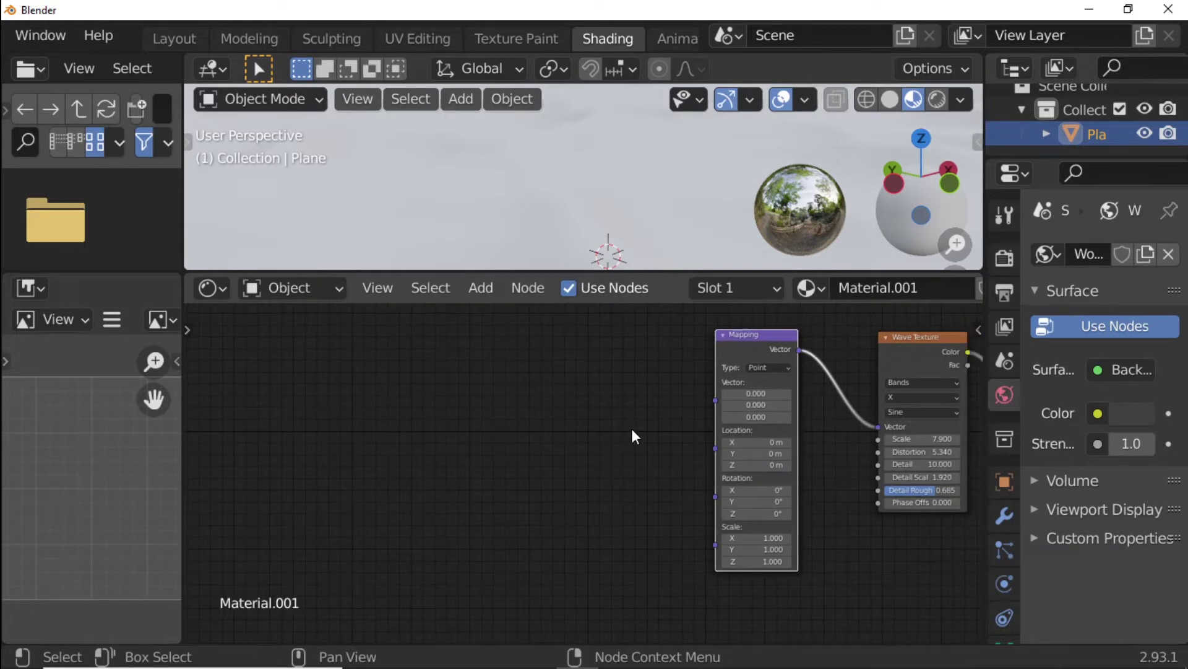
Add a Texture Coordinate node and connect its UV output to the Mapping Vector
key(shift+a)
text(text)
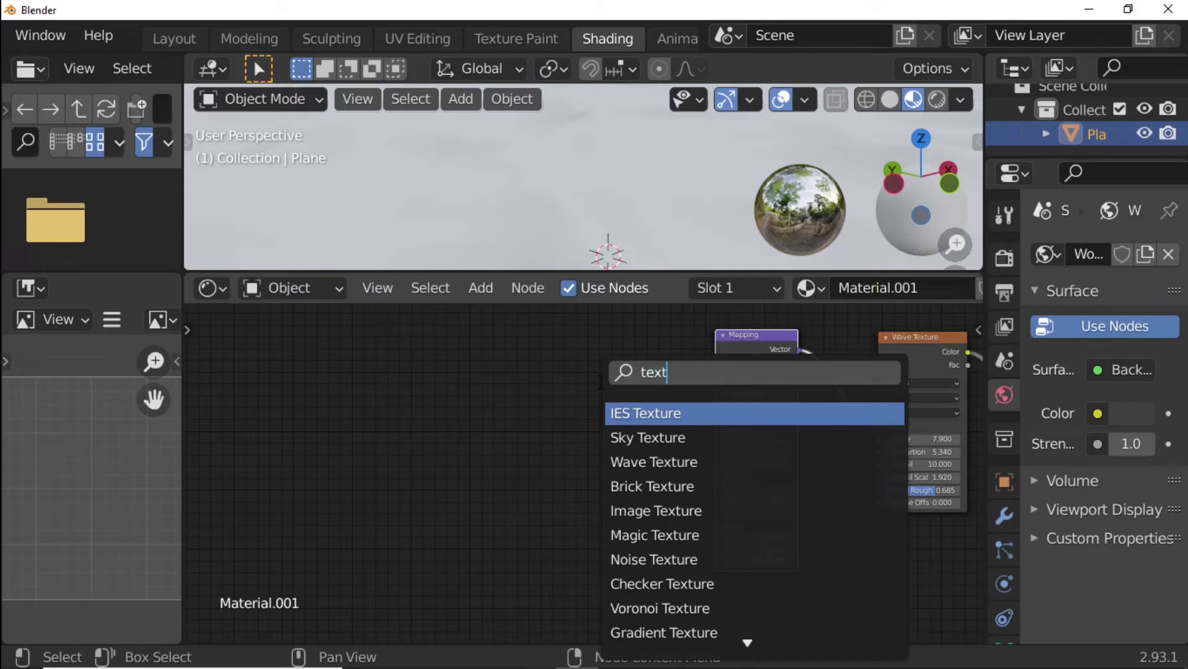
text(ure c)
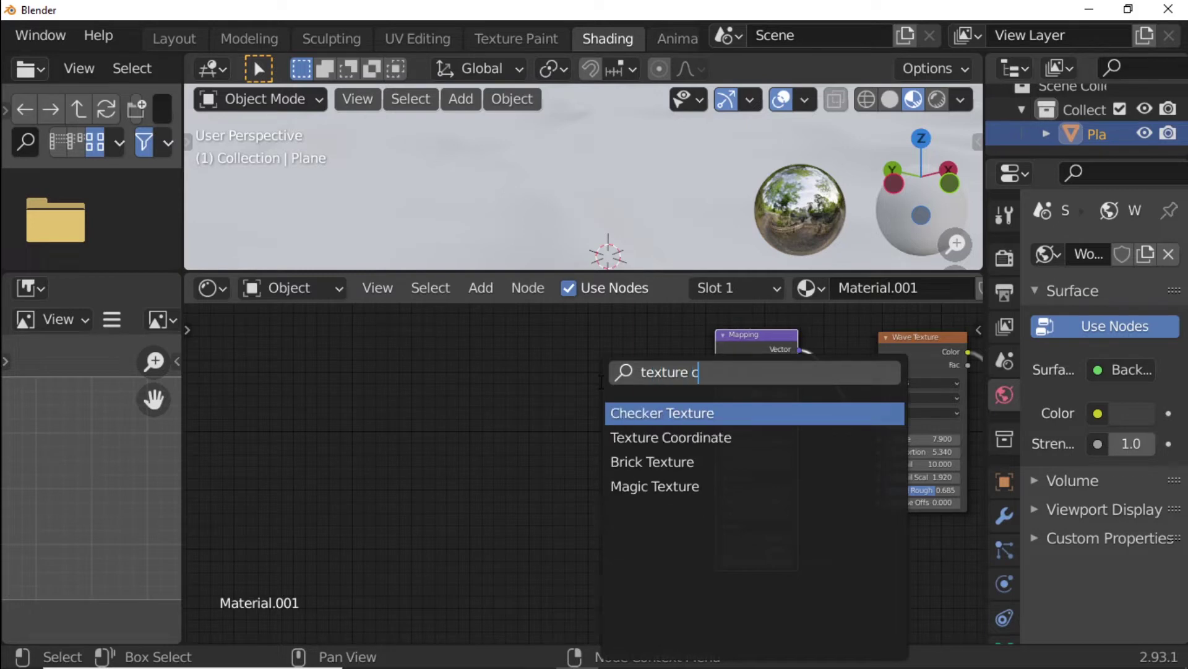
click(681, 437)
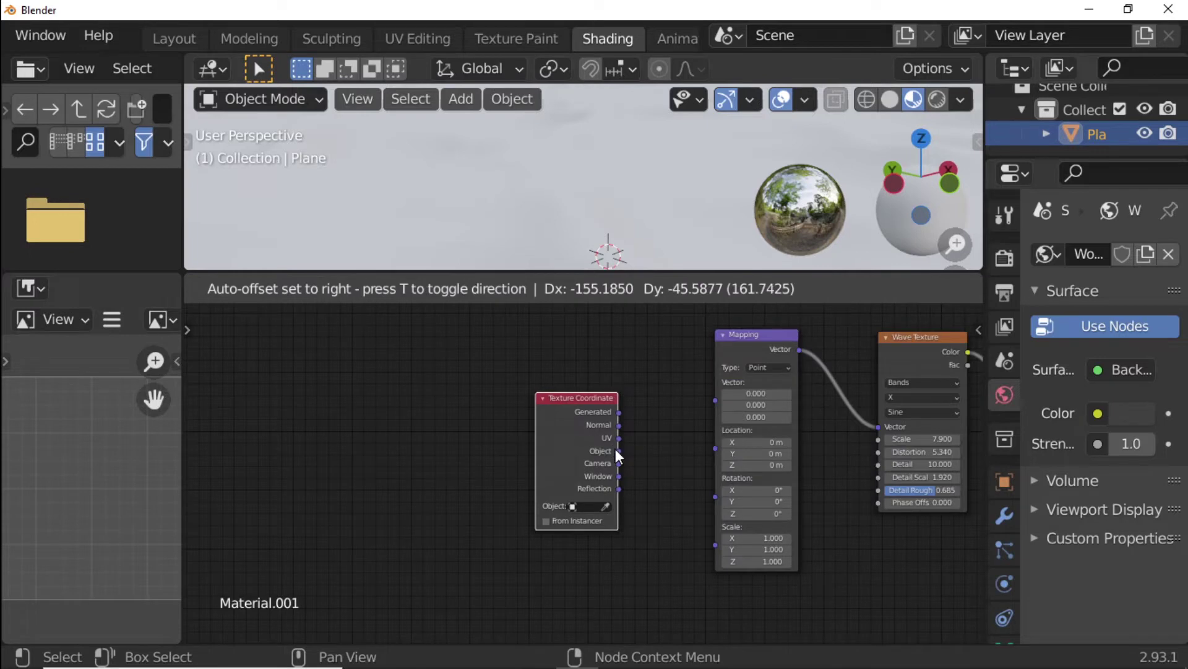
click(617, 450)
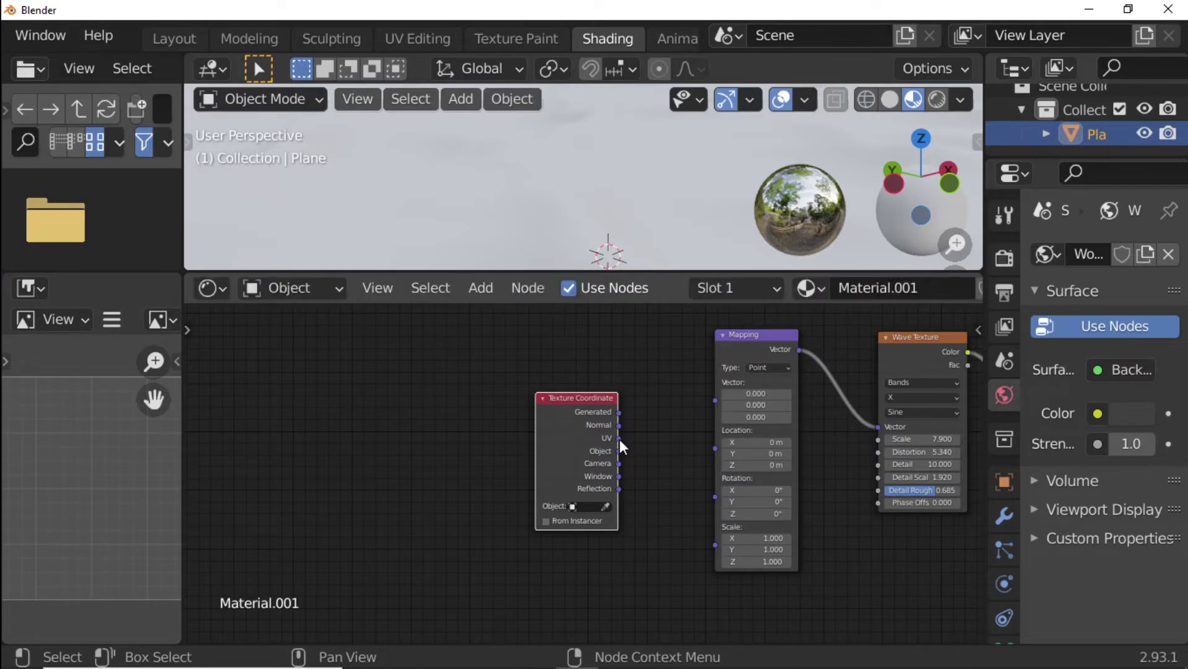
drag(621, 438, 642, 429)
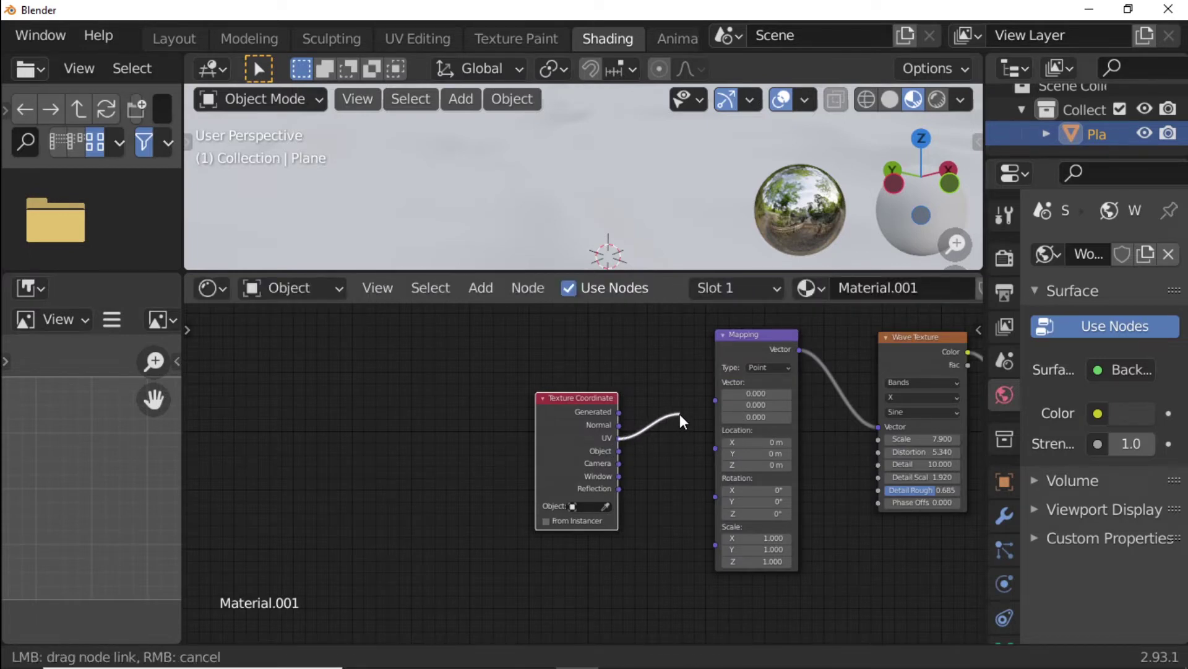
drag(680, 413, 689, 456)
Set the Mapping node's Scale to 2 on X, Y and Z
scroll(689, 455, up, 2)
click(698, 463)
text(2)
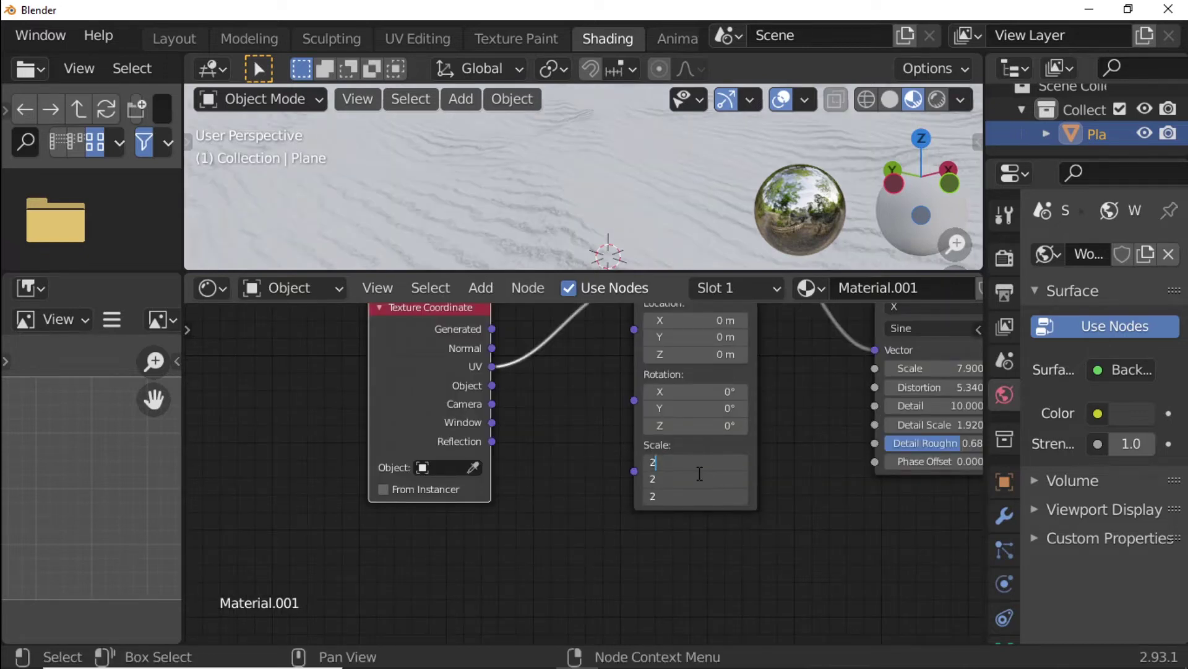
key(Return)
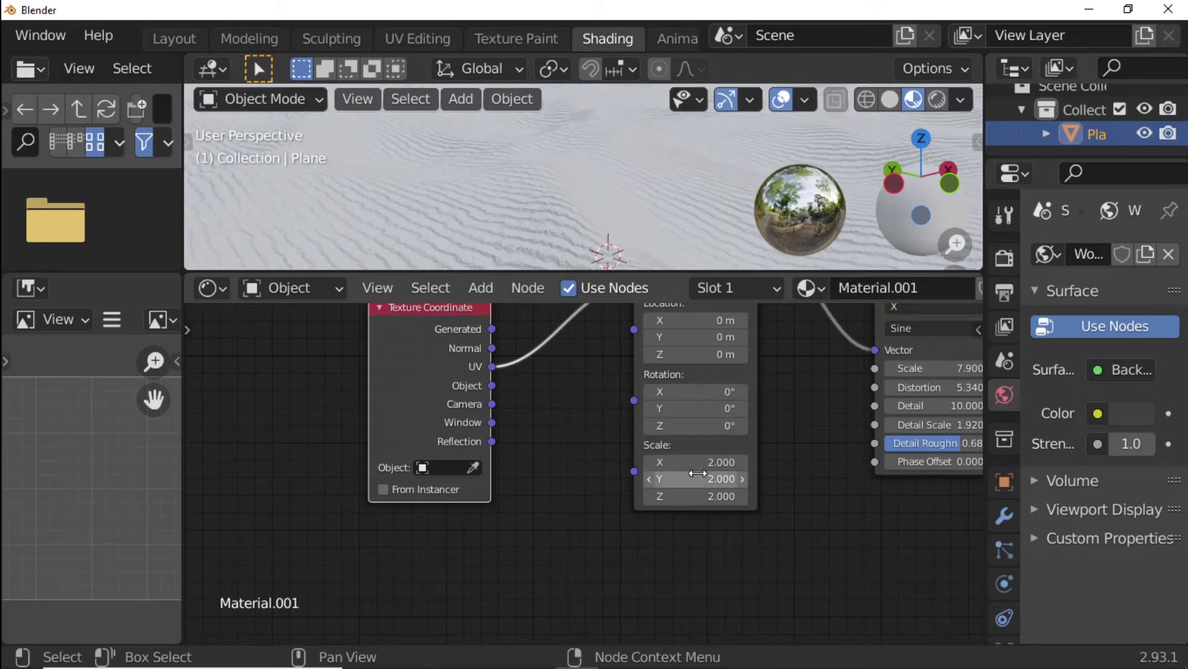
scroll(699, 544, down, 4)
middle_drag(692, 544, 544, 416)
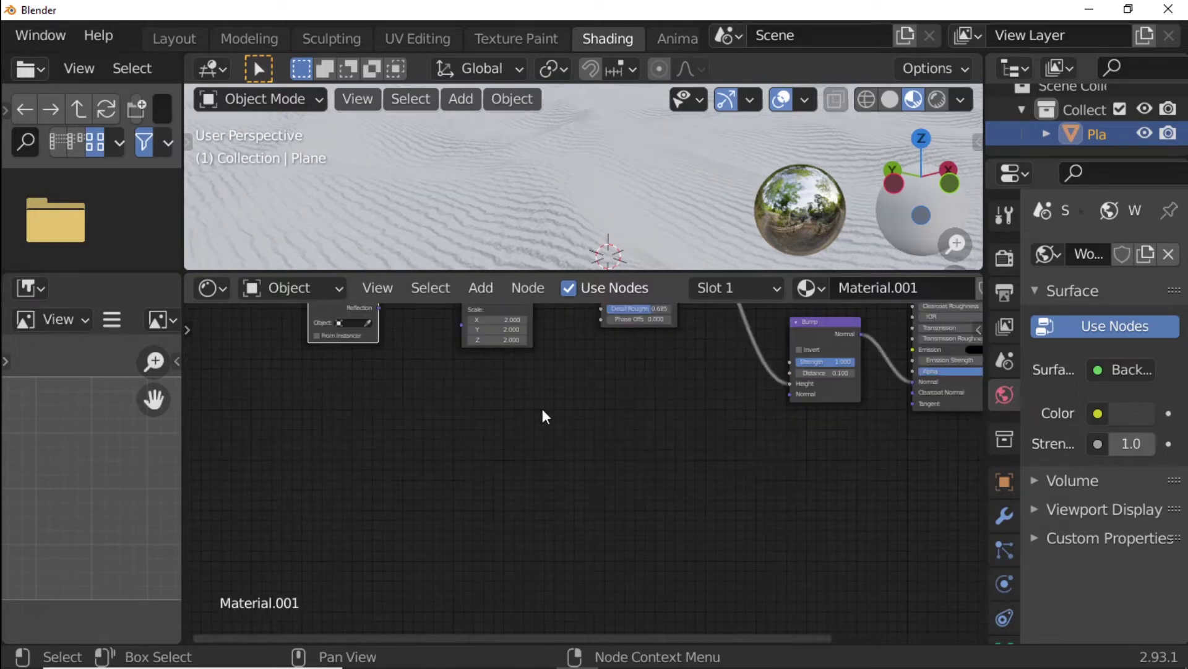
Add a Noise Texture node in empty space of the node editor
key(shift+a)
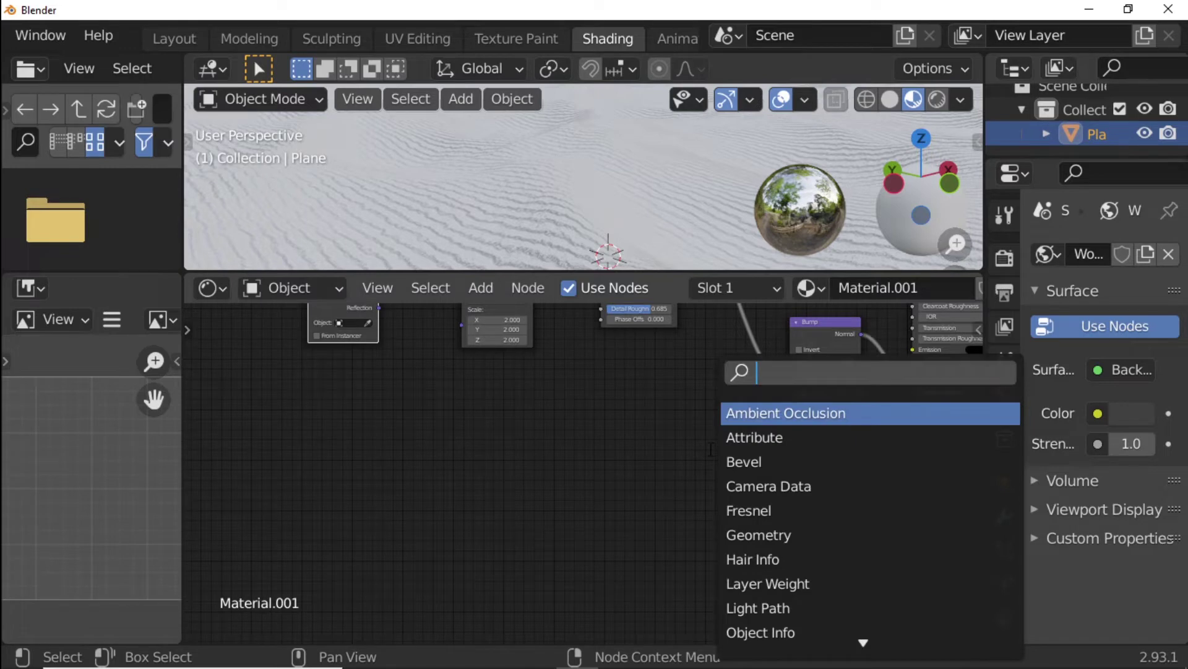
text(no)
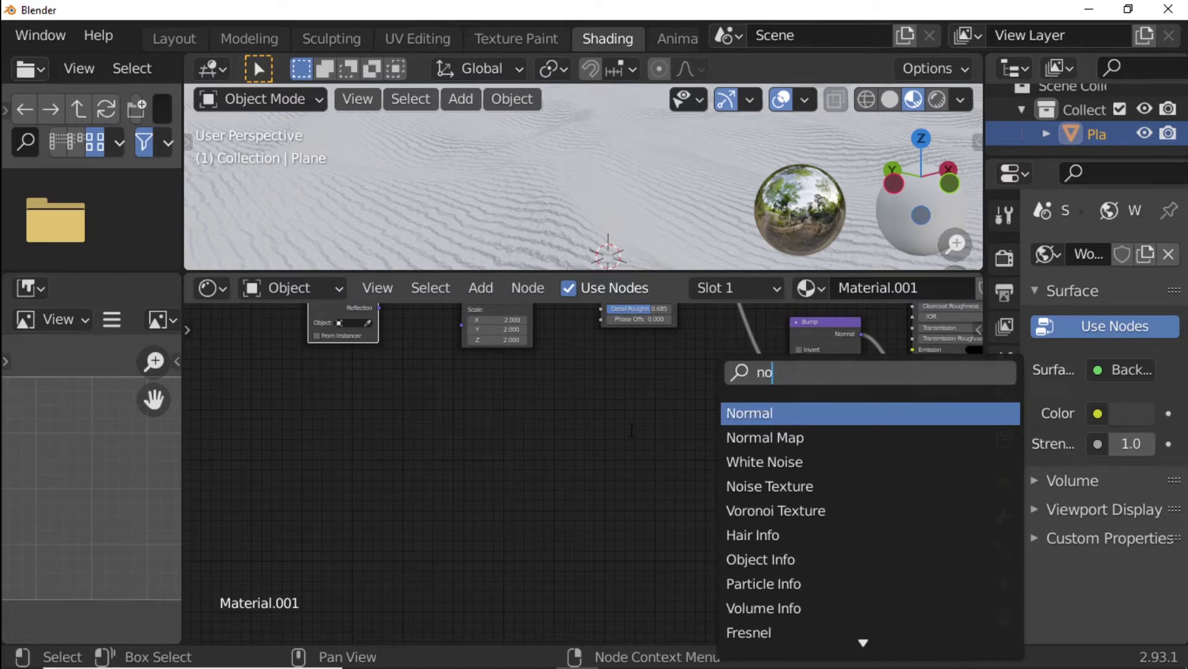
text(e te)
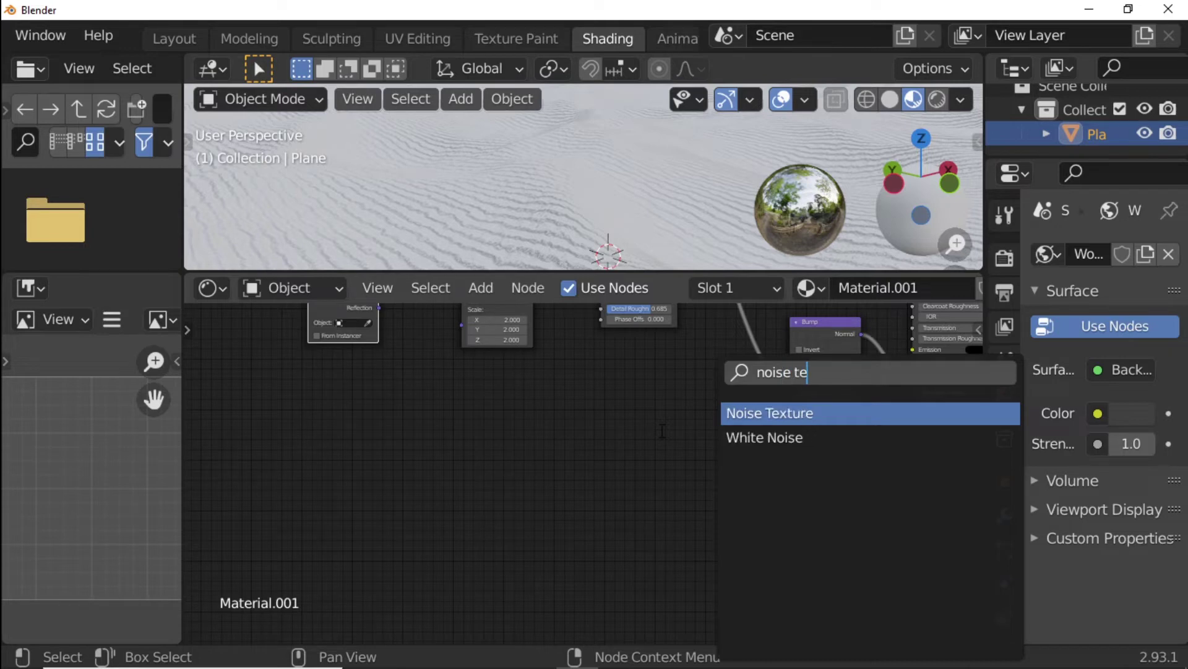
click(767, 419)
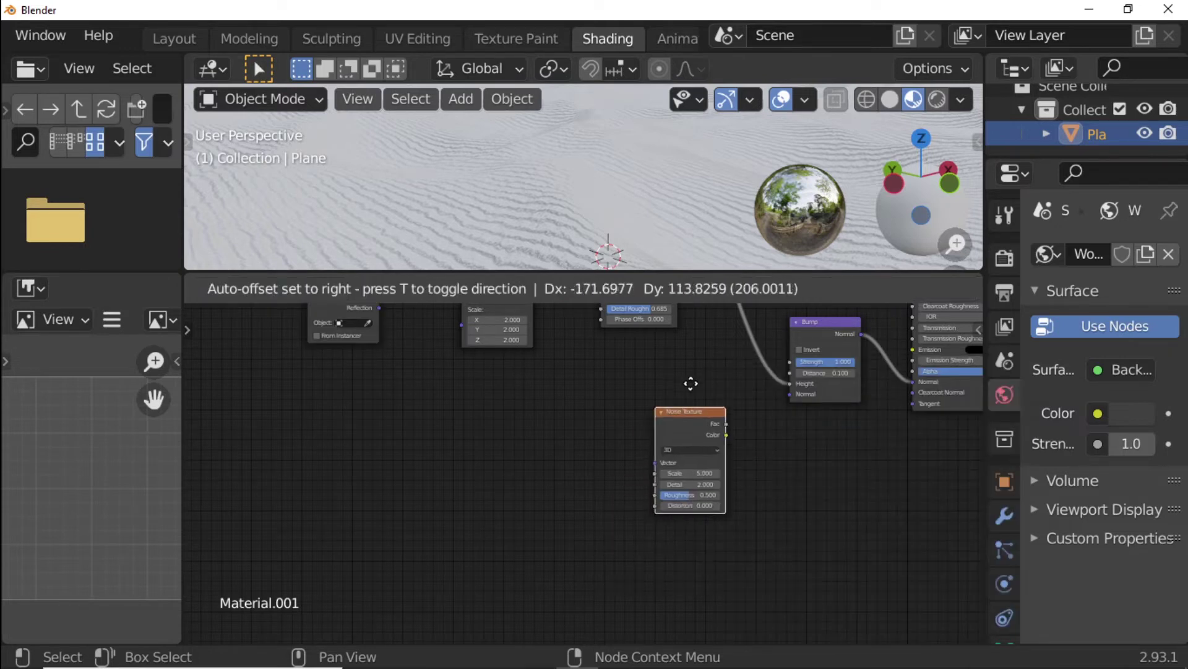
click(655, 408)
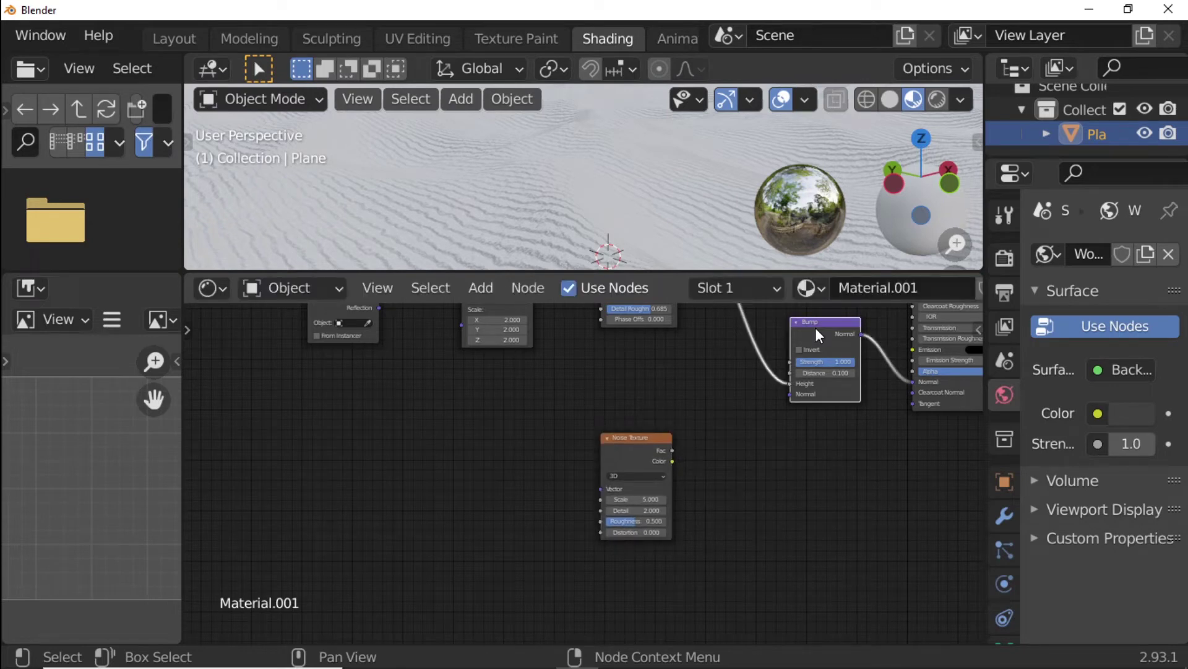
Duplicate the Bump node, feeding Noise Fac into its Height and its Normal into the wave Bump
key(shift+d)
click(755, 433)
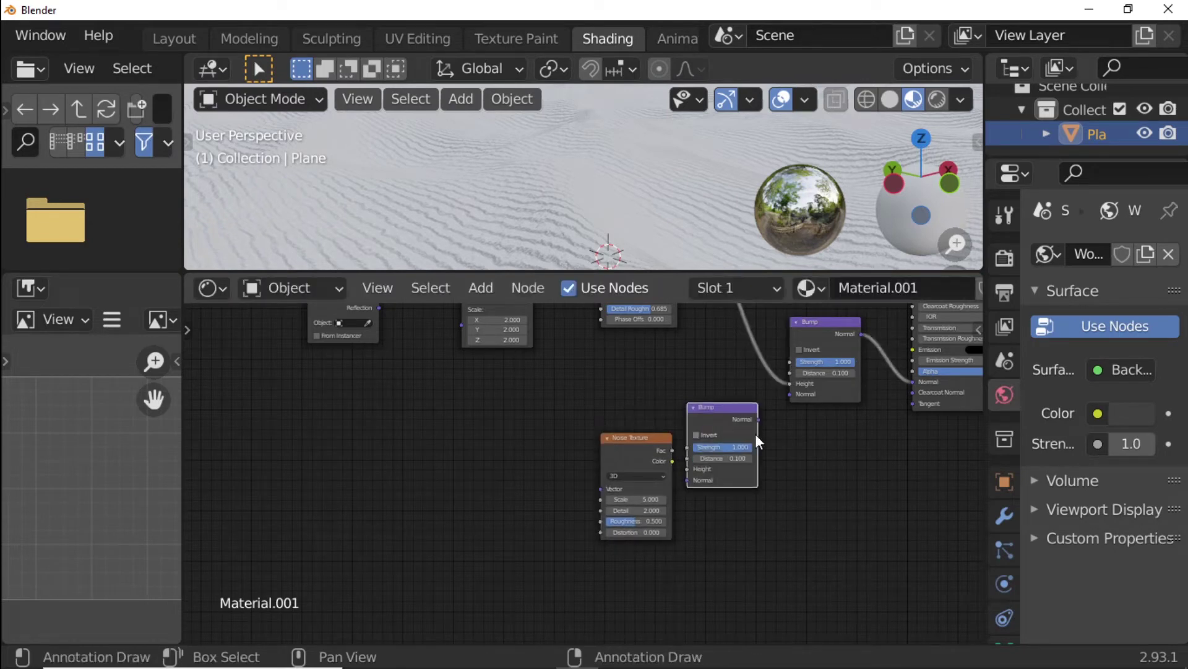
drag(758, 419, 790, 394)
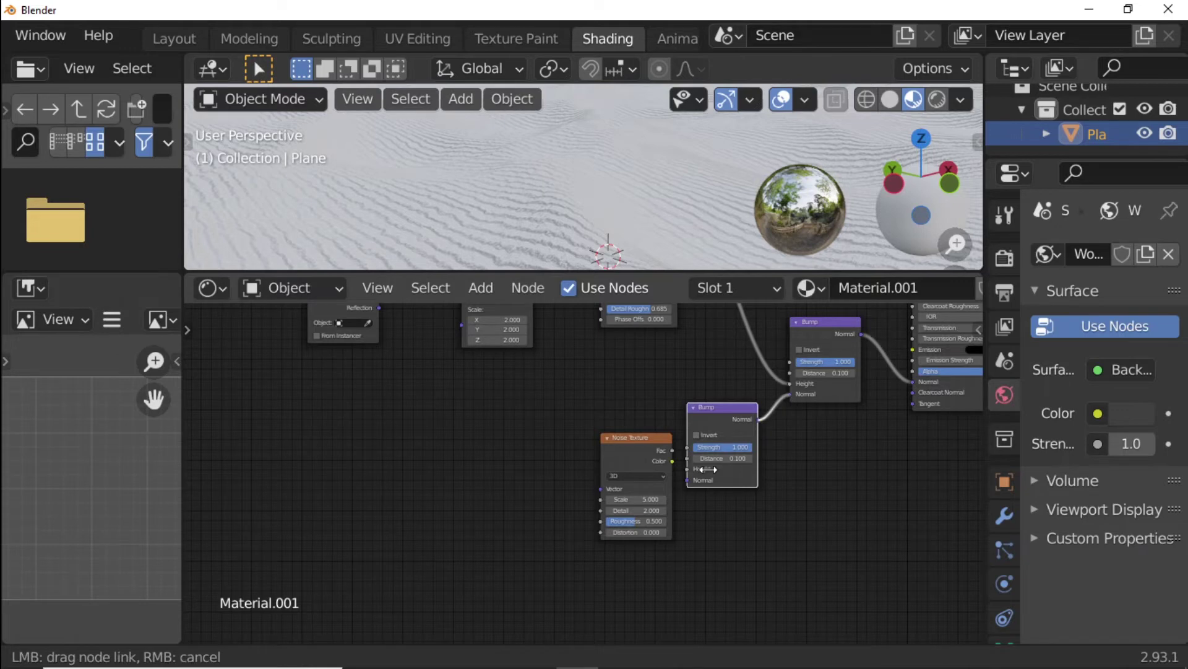
mouse_move(696, 479)
mouse_down()
mouse_move(681, 469)
mouse_move(694, 473)
mouse_up()
scroll(586, 359, up, 3)
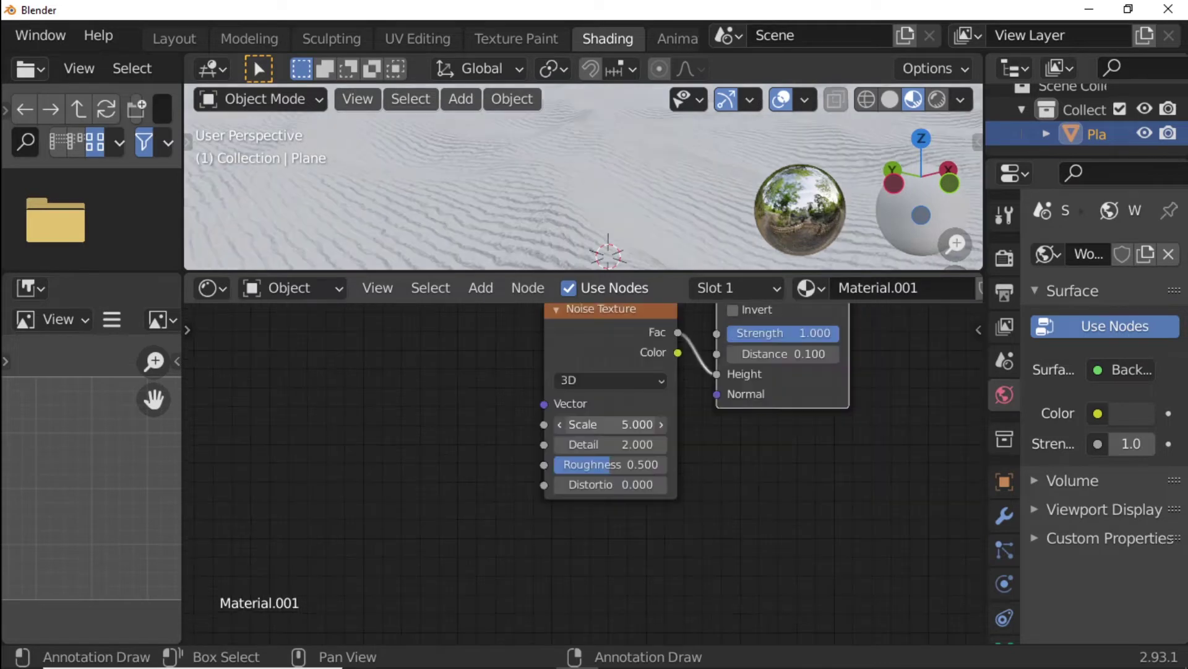
Set the Noise Texture Scale to 300, adjust Detail, and set Roughness to 0.708
click(626, 423)
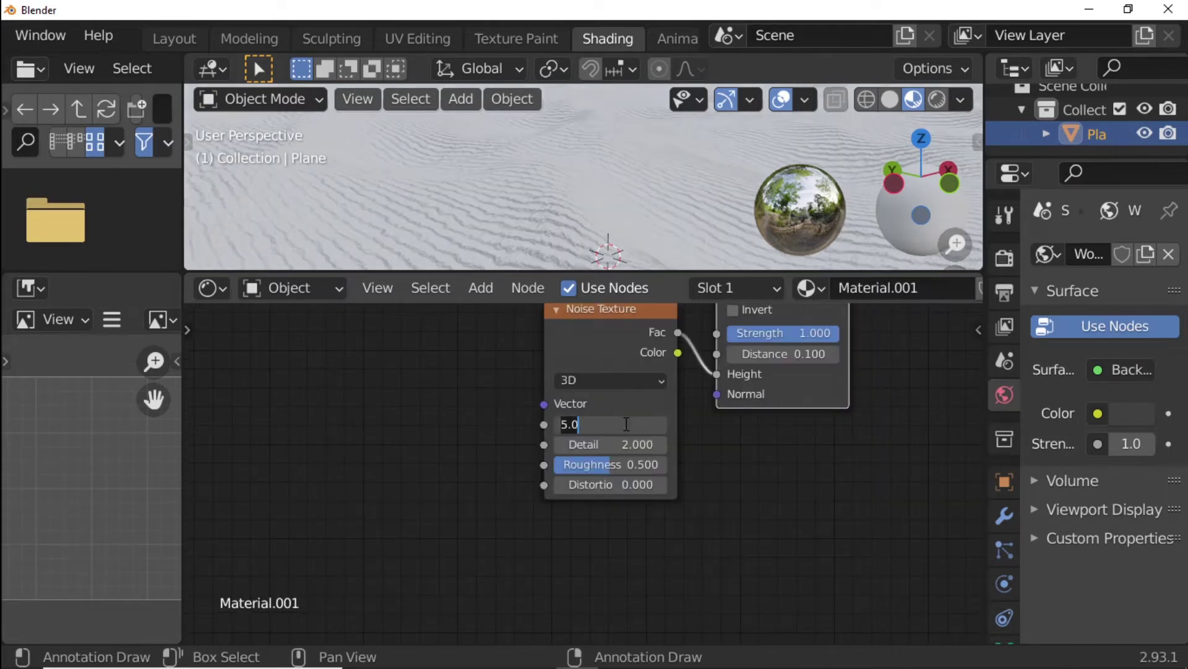
text(300)
key(Return)
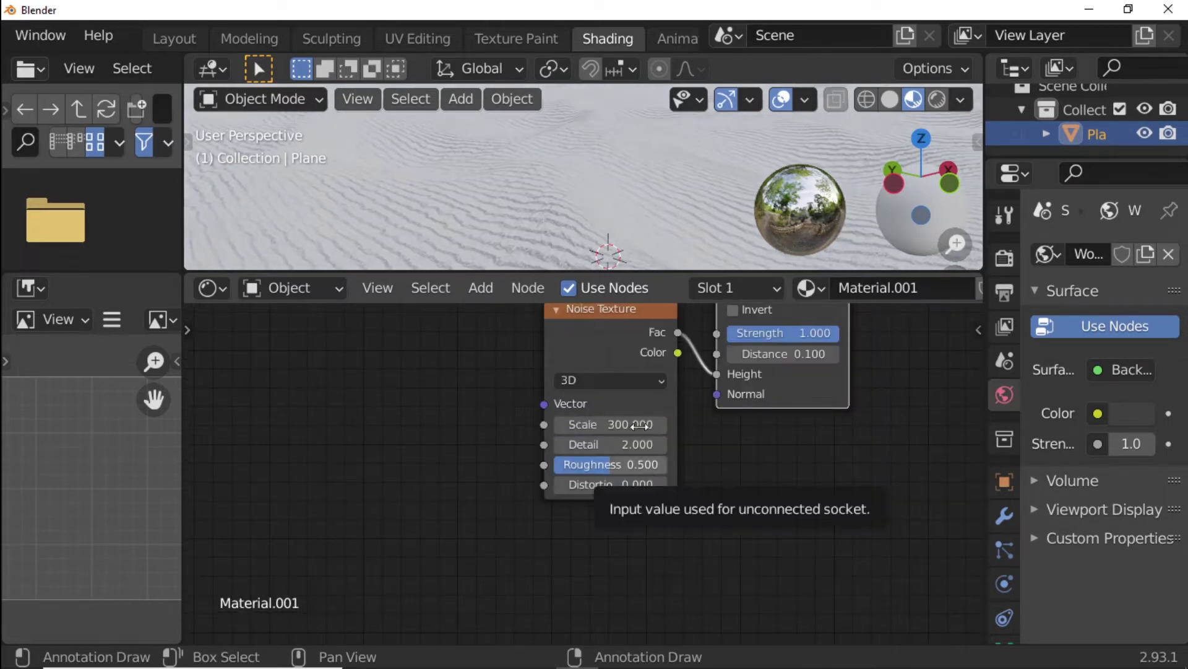
click(633, 444)
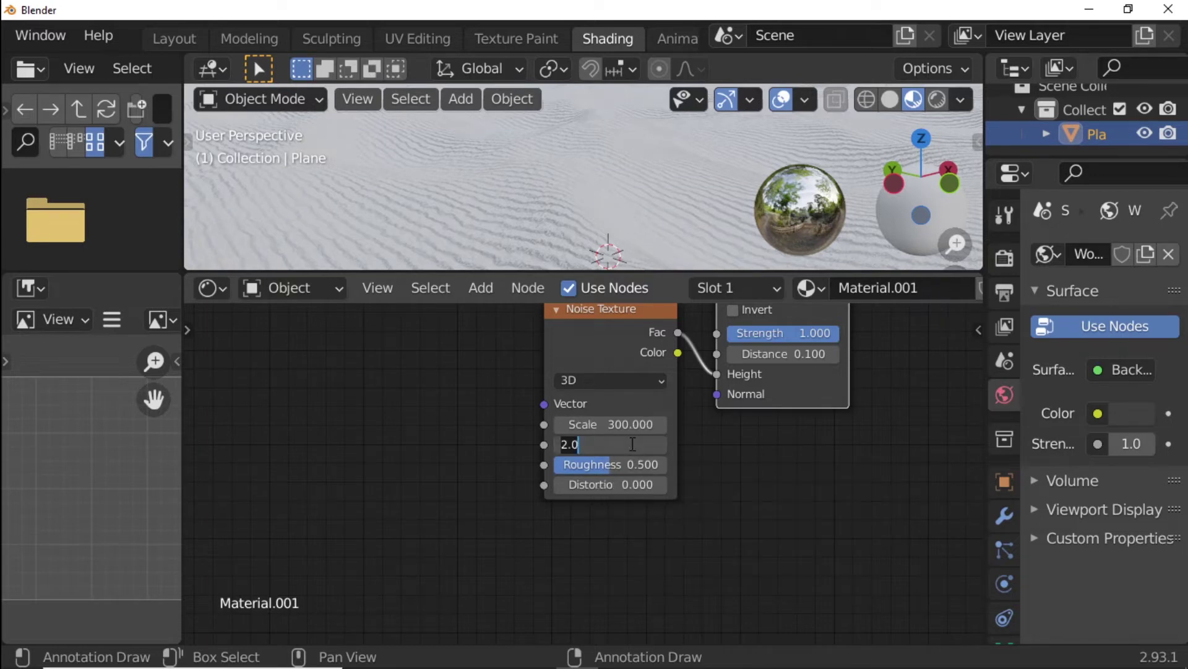
text(8.0)
key(Return)
click(635, 464)
text(0.708)
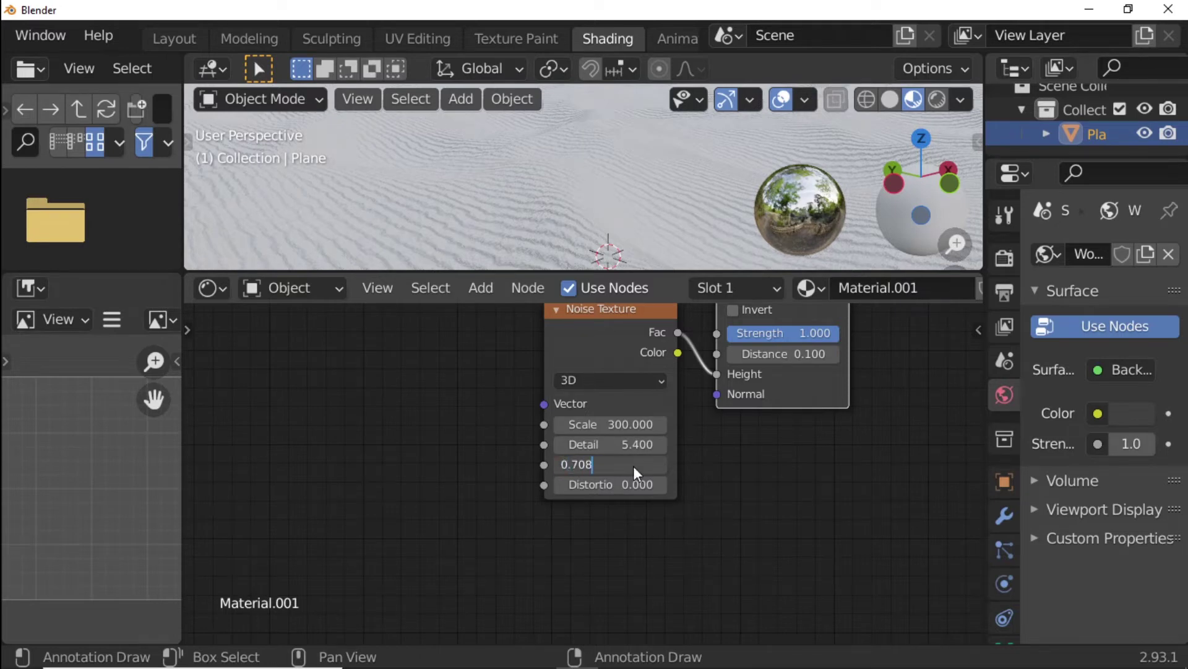
key(Return)
key(Home)
drag(466, 351, 543, 463)
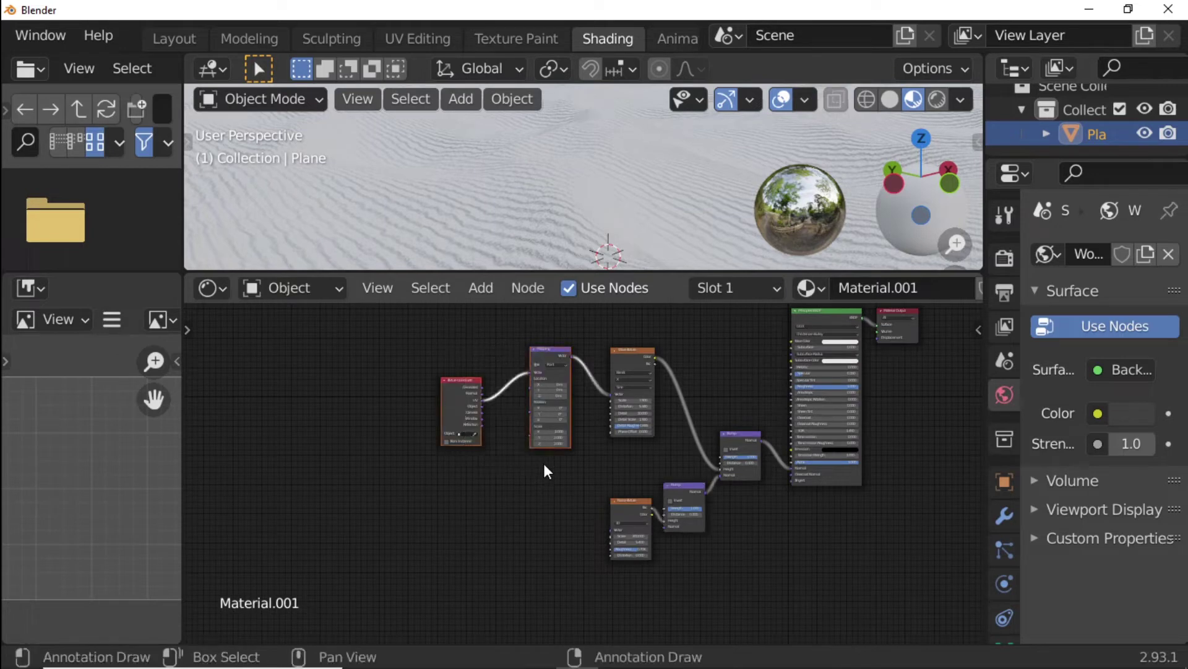
Duplicate the Texture Coordinate and Mapping nodes and link the copy to the Noise Vector
key(shift+d)
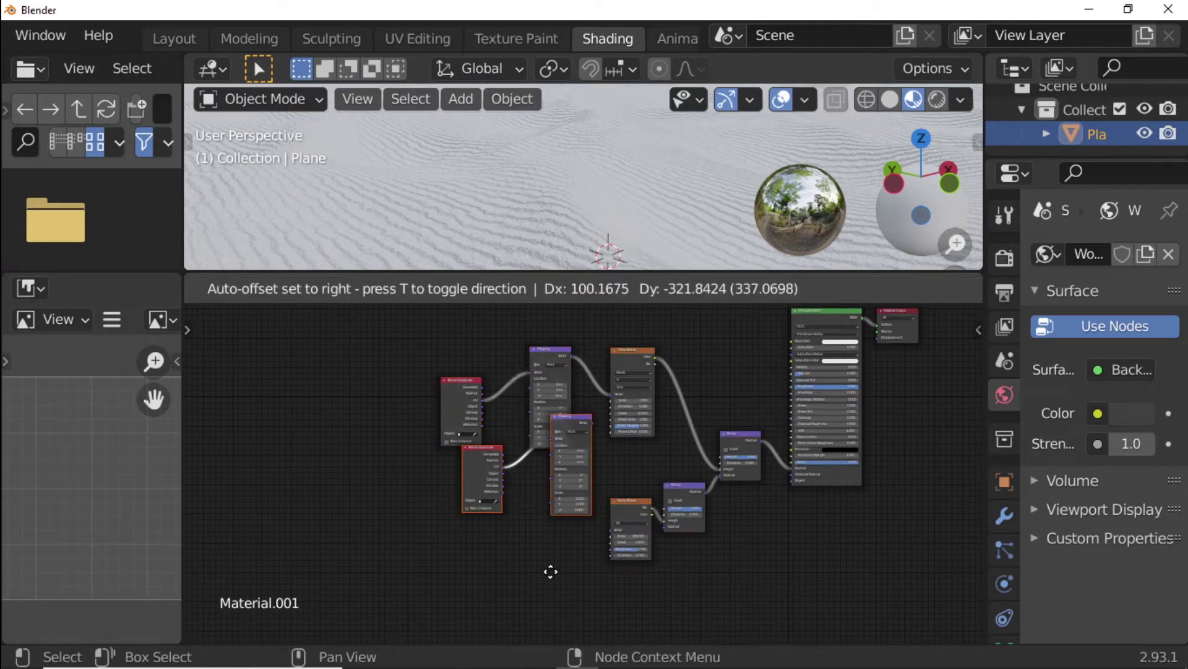
click(542, 608)
scroll(455, 443, up, 3)
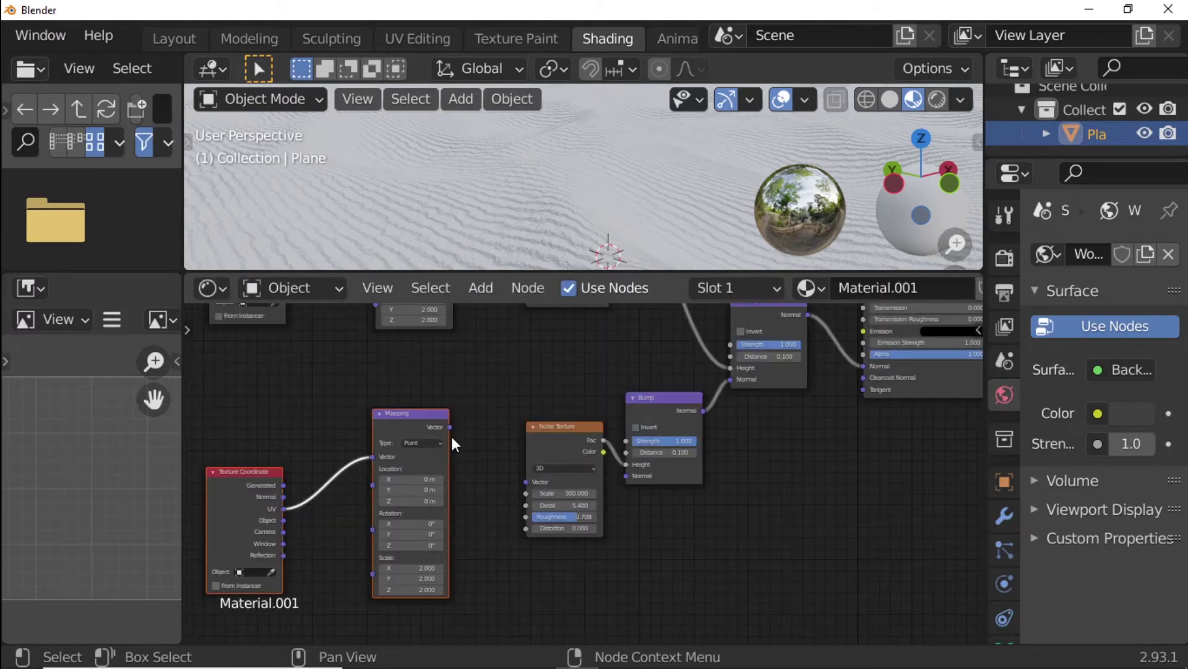
drag(451, 429, 517, 477)
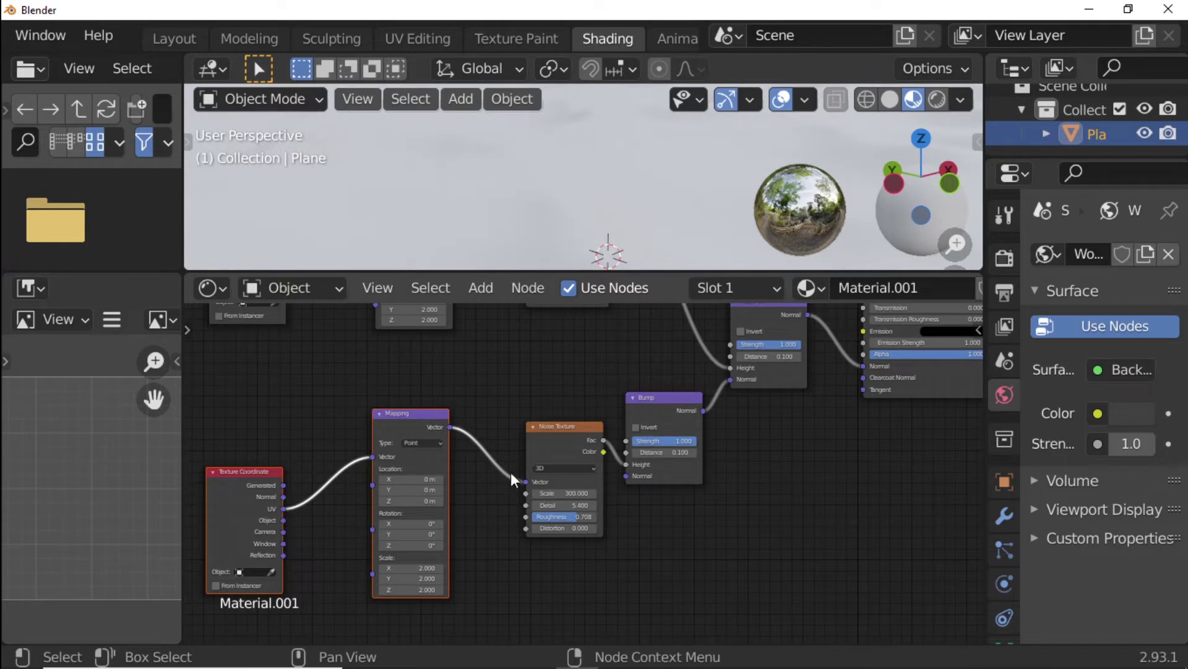
middle_drag(511, 472, 579, 417)
Set the copied Mapping node's Scale to 1.5 on X, Y and Z
scroll(600, 466, up, 2)
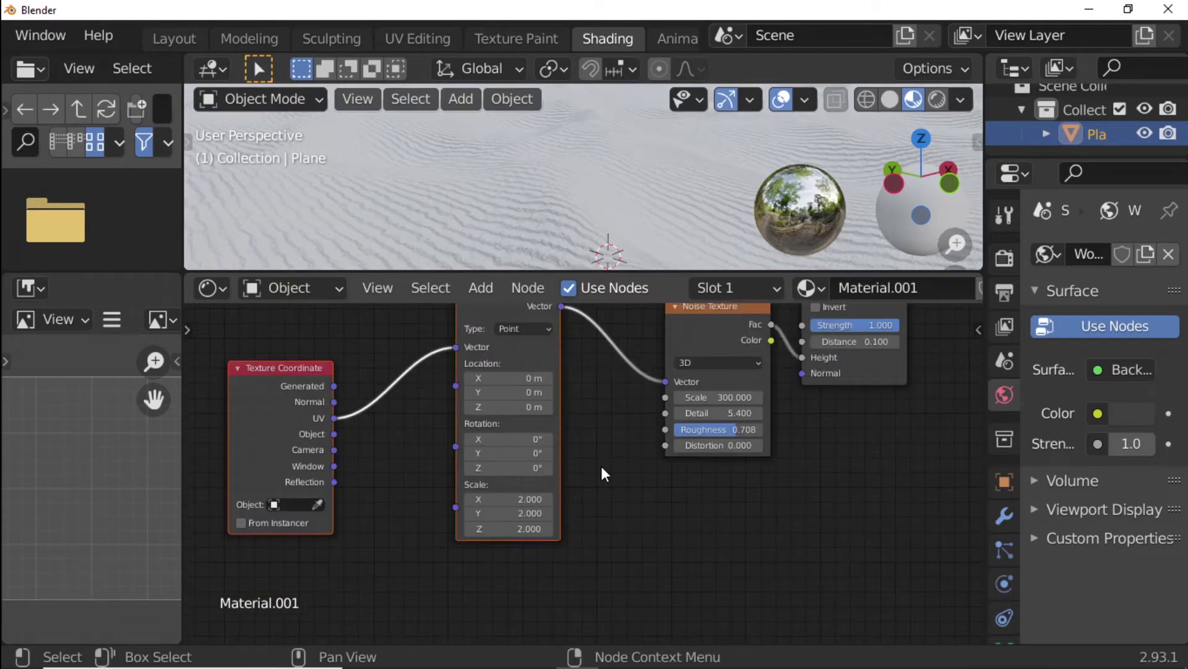
drag(507, 498, 535, 560)
text(1.5)
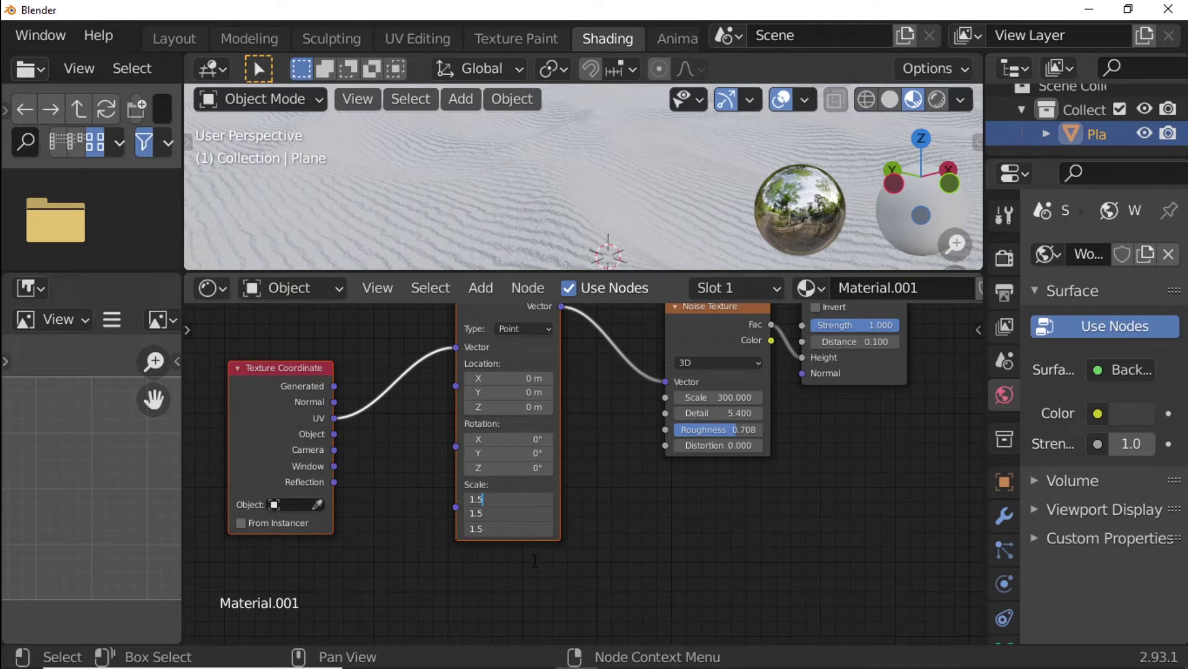
key(Return)
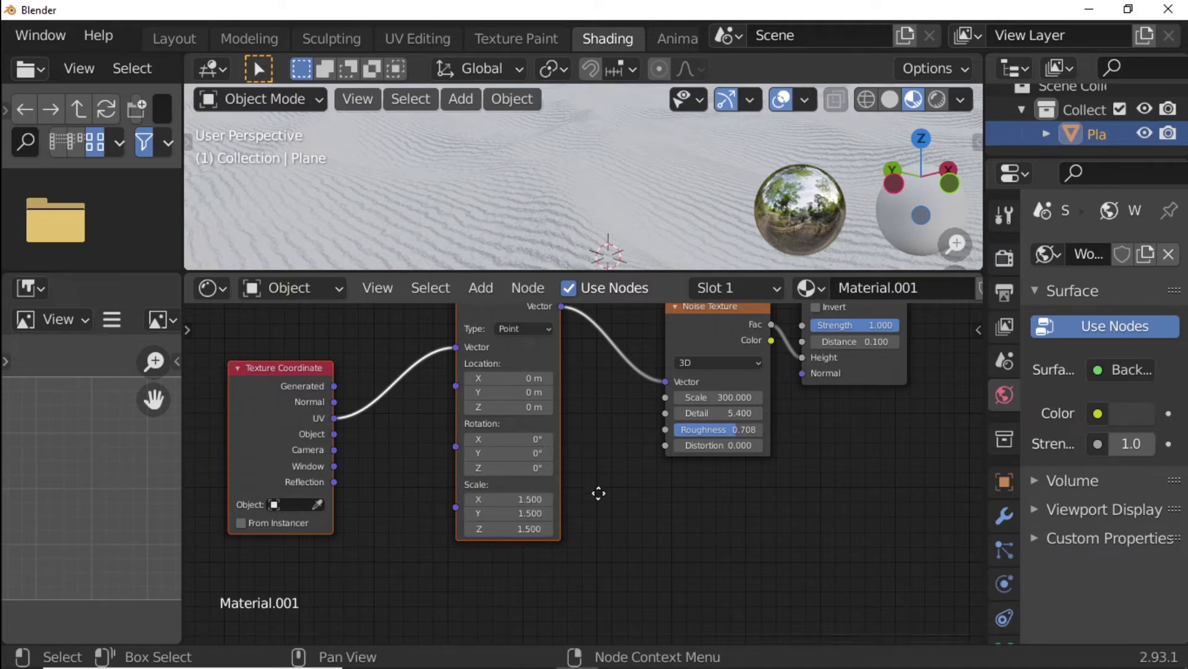
Move the four noise-chain nodes further down below the main ripple nodes
scroll(570, 481, down, 3)
scroll(570, 482, down, 1)
drag(417, 455, 692, 585)
key(g)
click(631, 452)
scroll(632, 452, up, 1)
scroll(633, 459, up, 1)
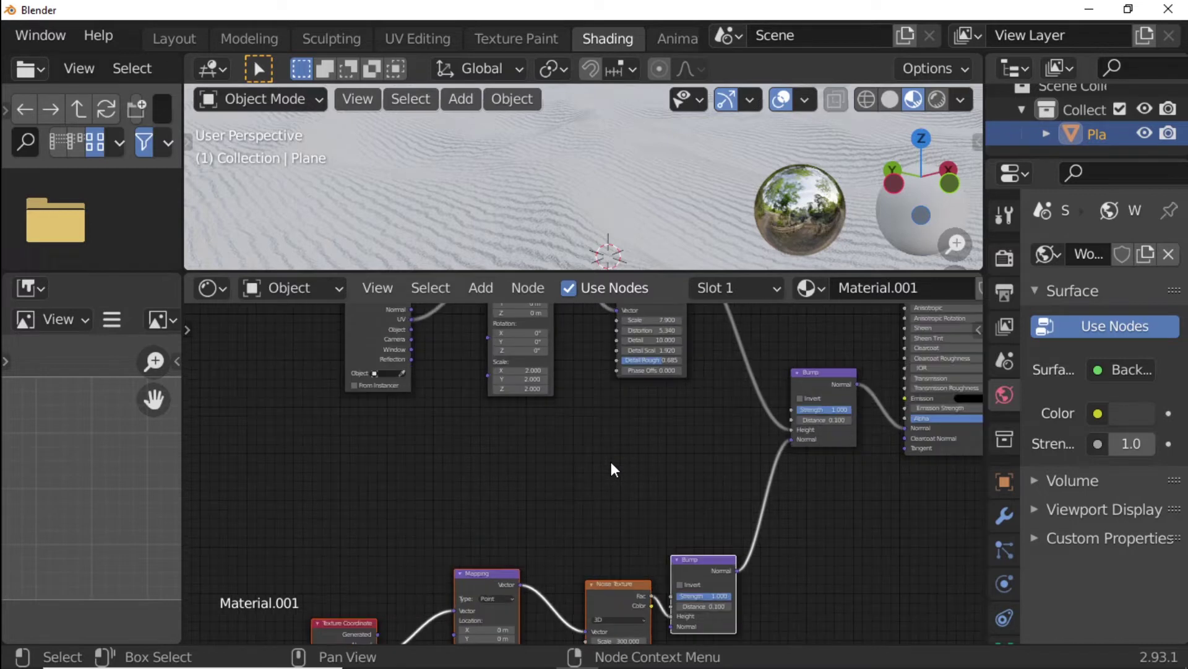
Add a Musgrave Texture node to the sand material and position it left of the Bump node
key(shift+a)
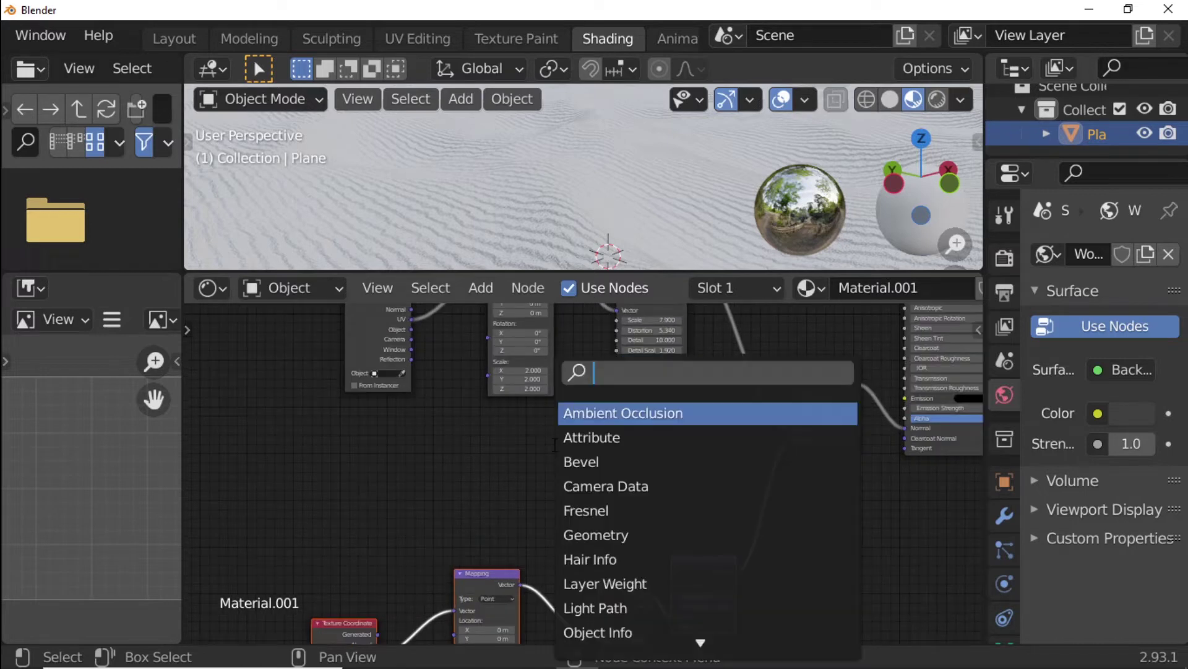
text(mu)
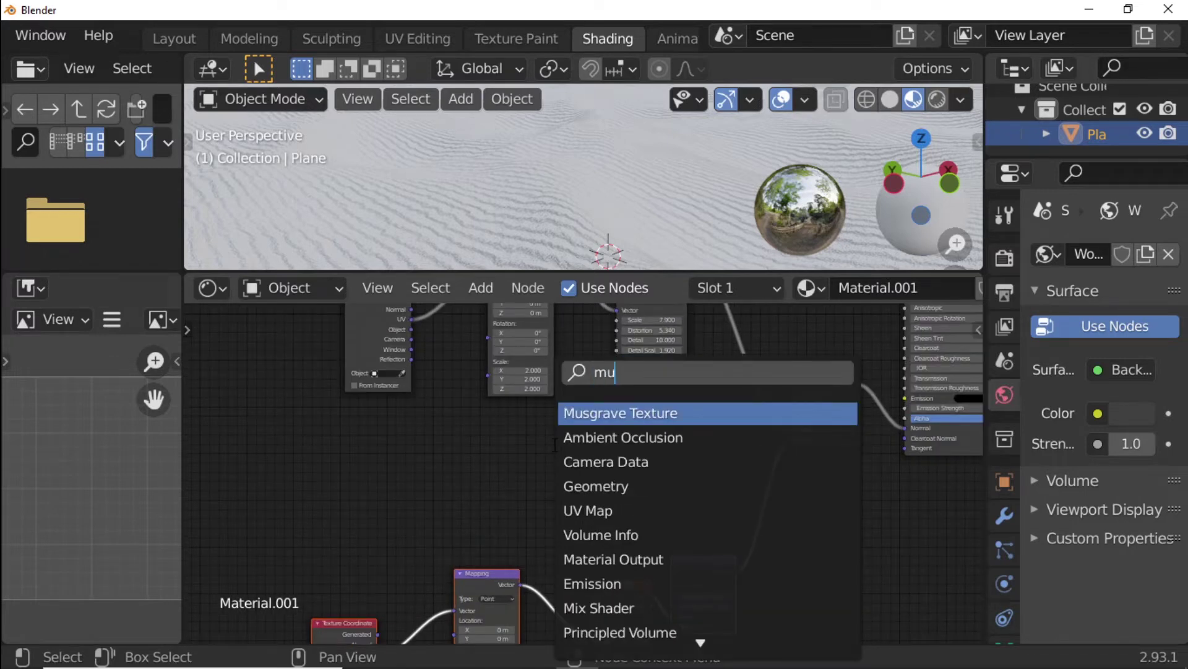
key(Return)
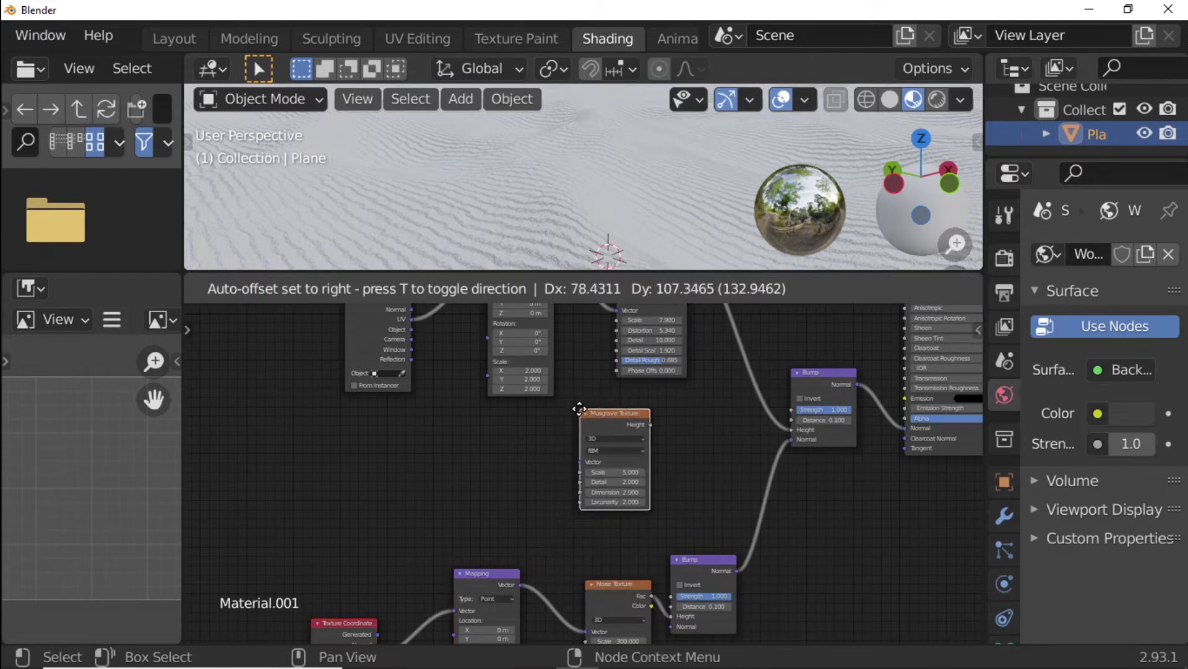
click(579, 408)
scroll(703, 424, up, 2)
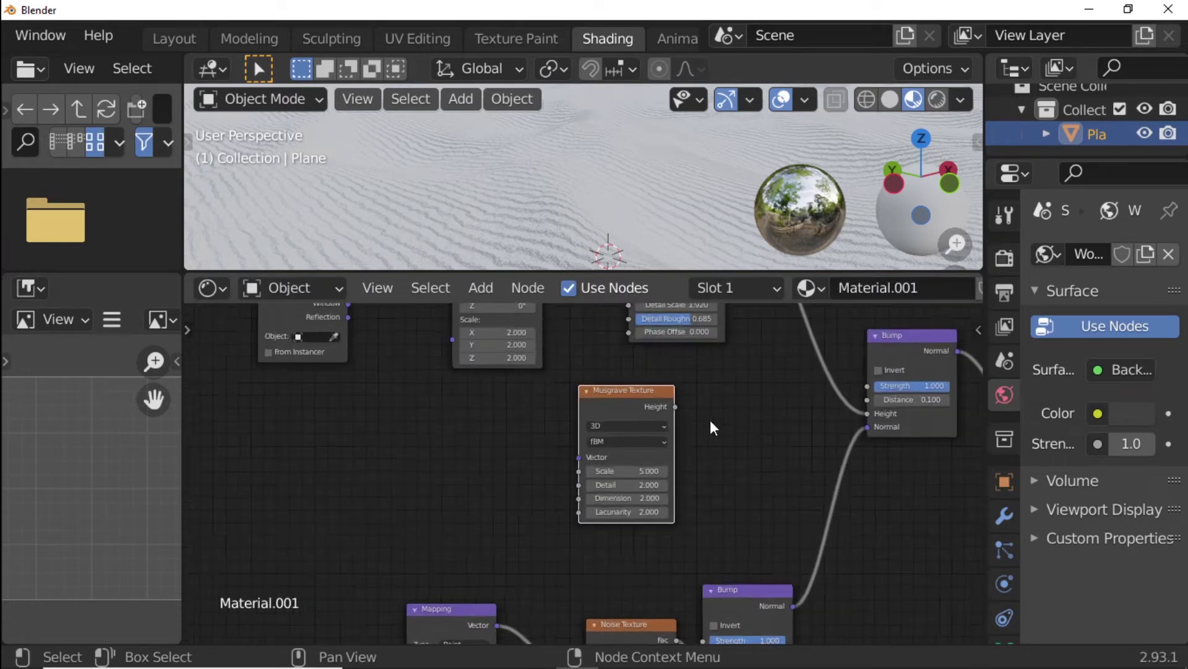
drag(660, 398, 543, 410)
Add a ColorRamp fed by Musgrave Height and link its Color to the Bump Strength
key(shift+a)
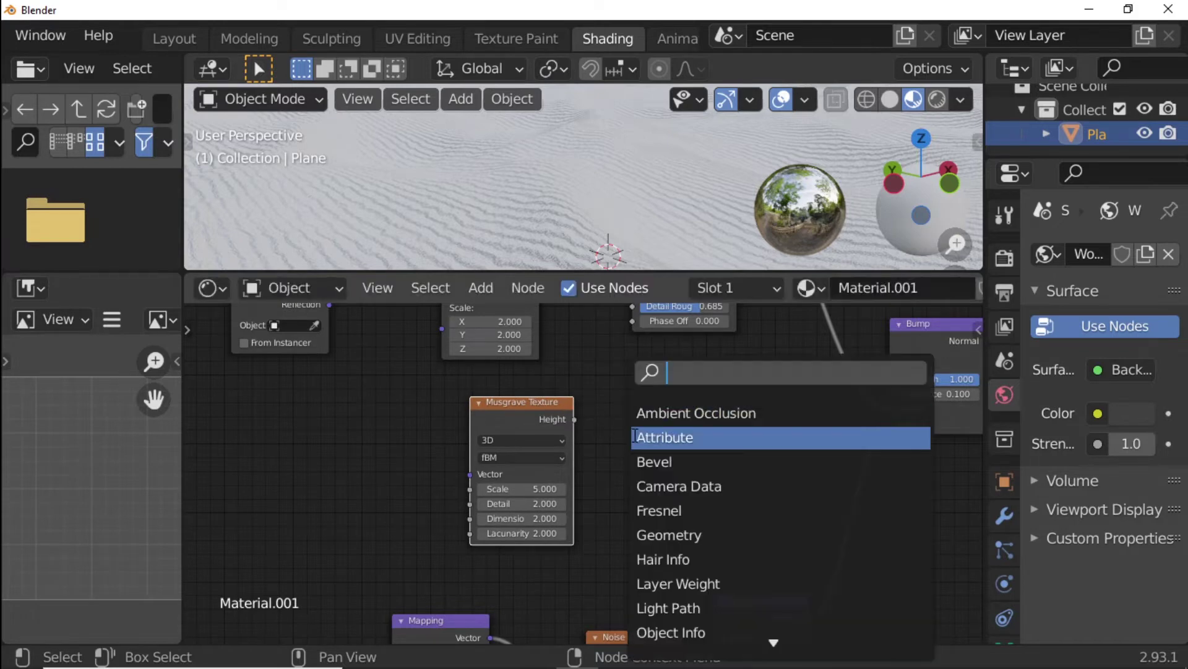
text(c)
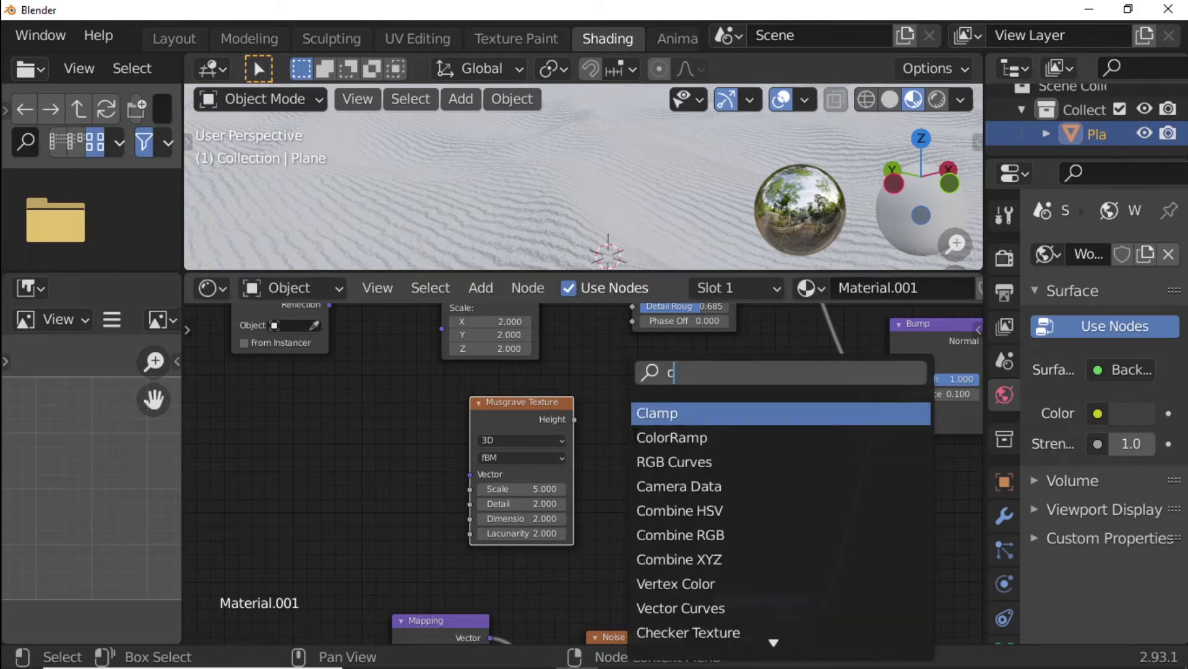
click(656, 438)
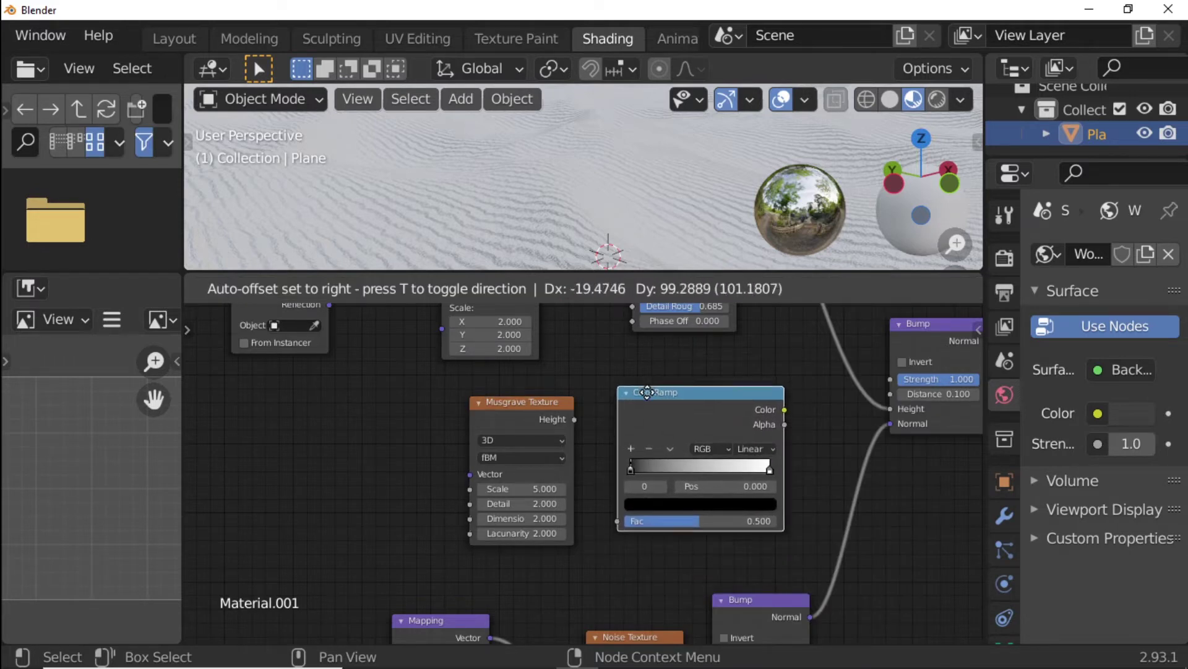
click(652, 383)
drag(574, 419, 620, 512)
drag(789, 403, 876, 387)
drag(852, 428, 849, 432)
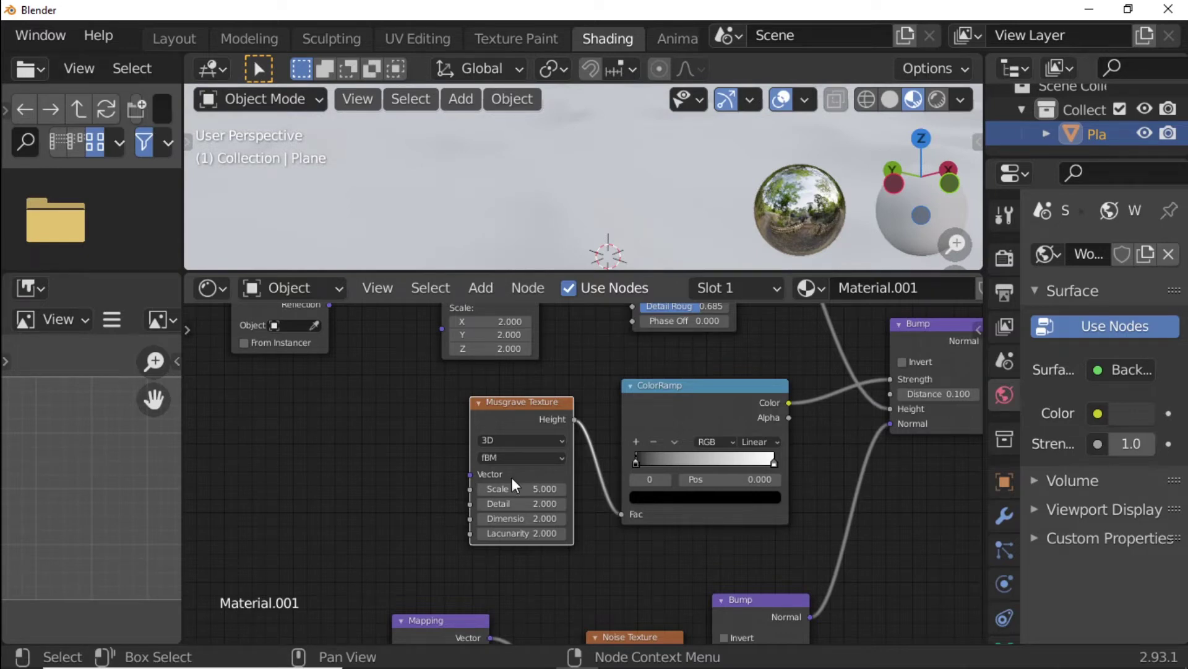
Give the Musgrave Texture Scale 1.890, Detail 9.4 and Dimension 1.7, leaving Lacunarity at 2.000
scroll(512, 479, up, 3)
click(520, 497)
text(1.890)
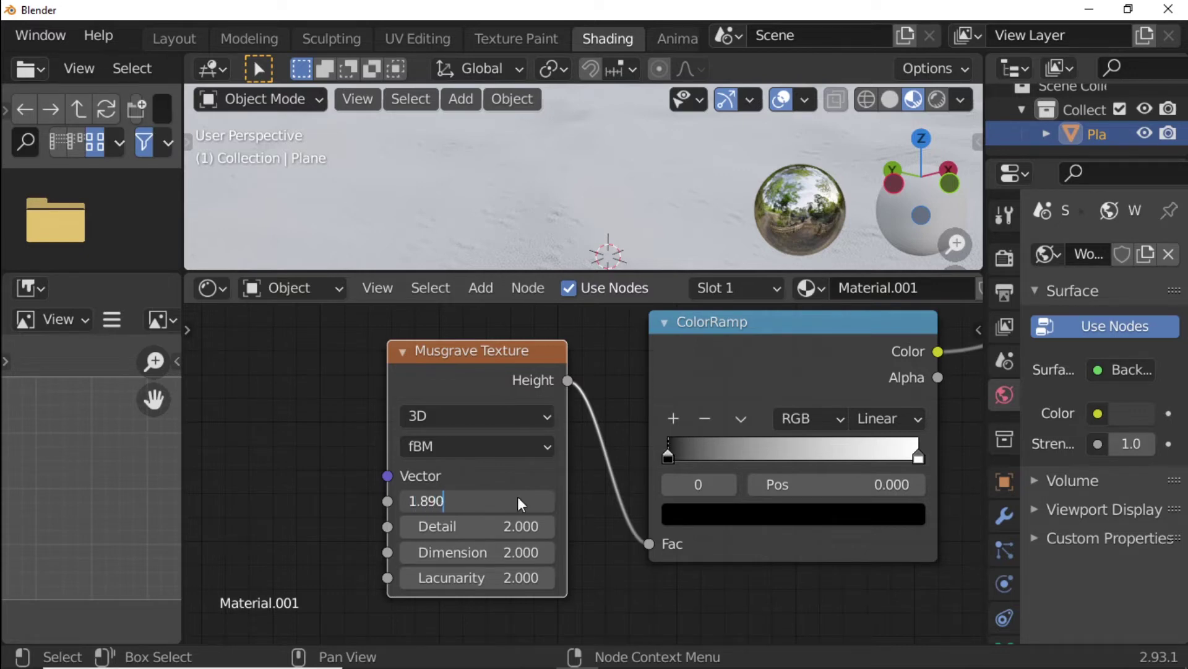
key(Return)
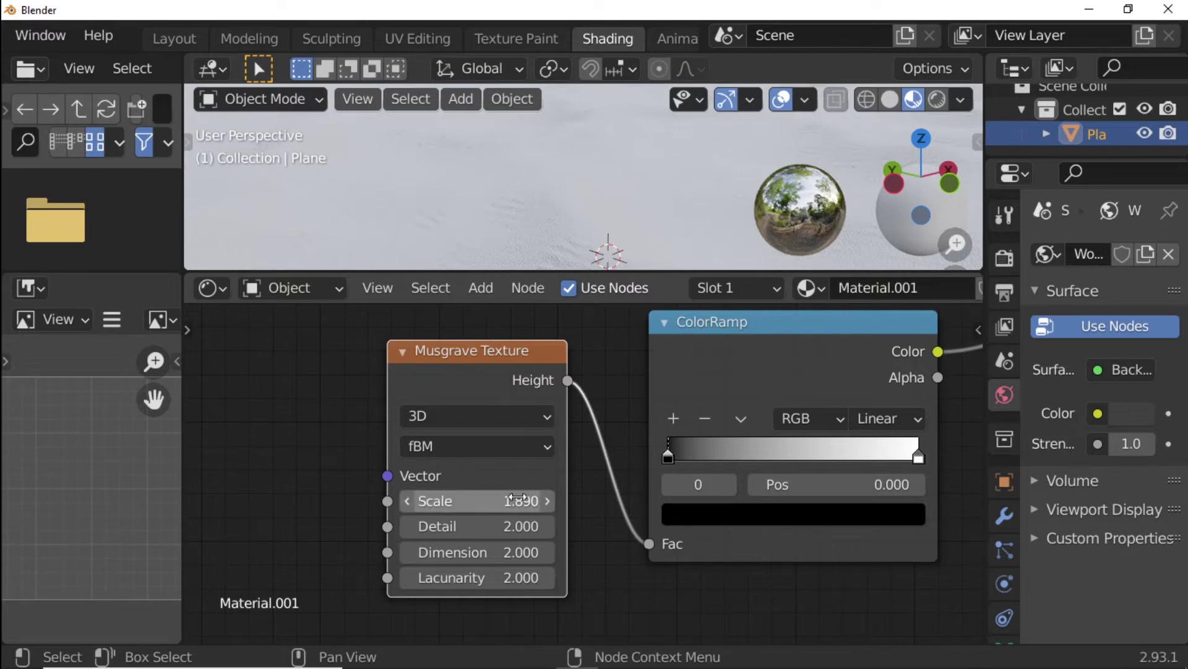
click(517, 525)
text(9.4)
key(Return)
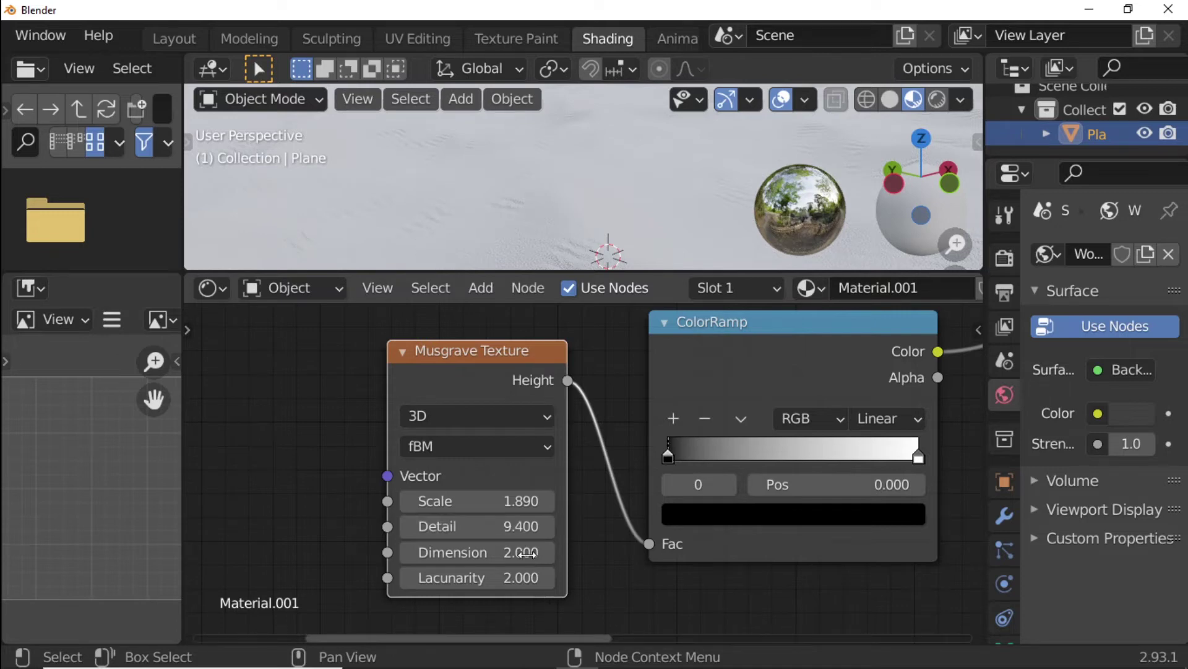
click(526, 553)
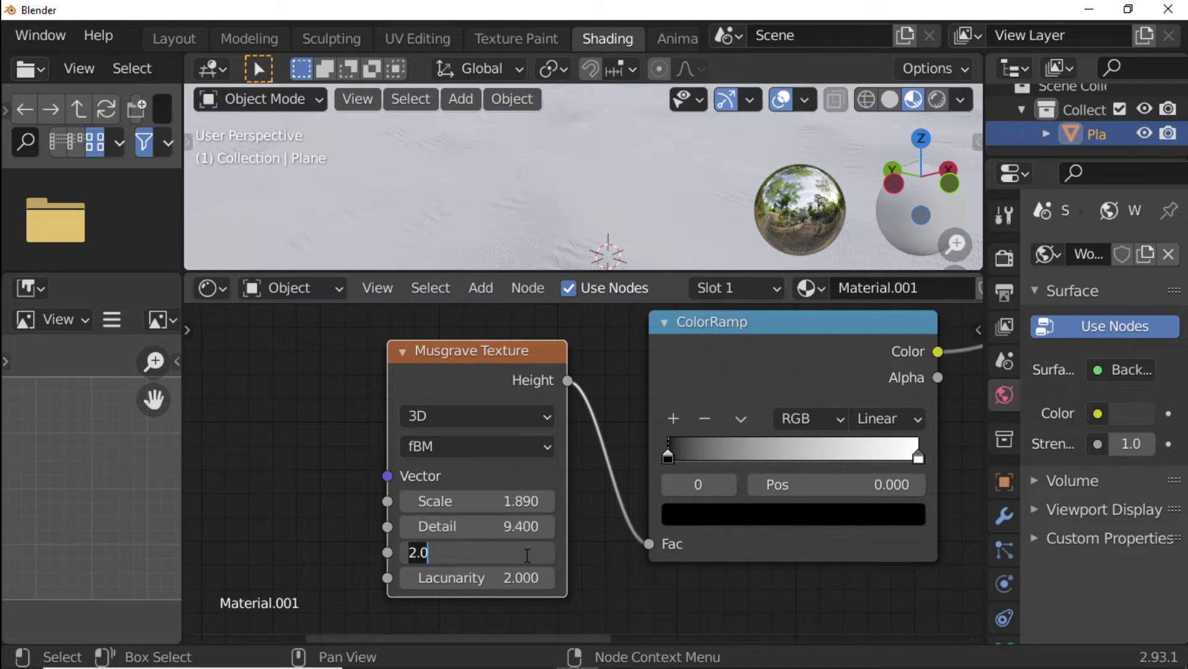
text(1.7)
key(Return)
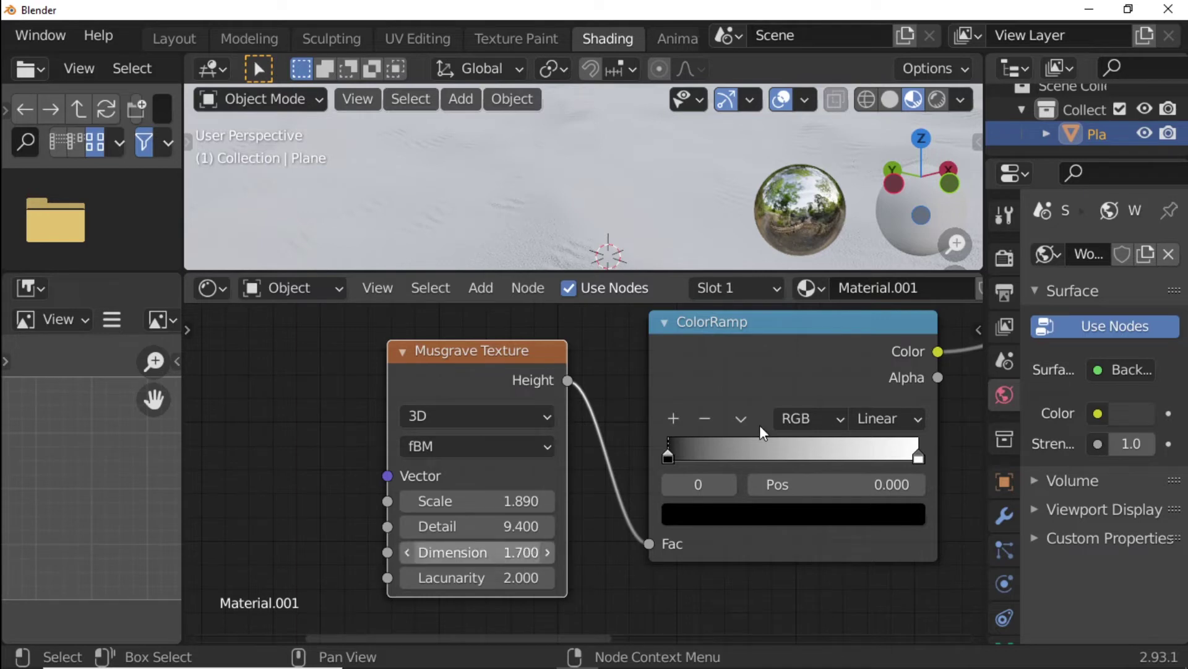
click(760, 515)
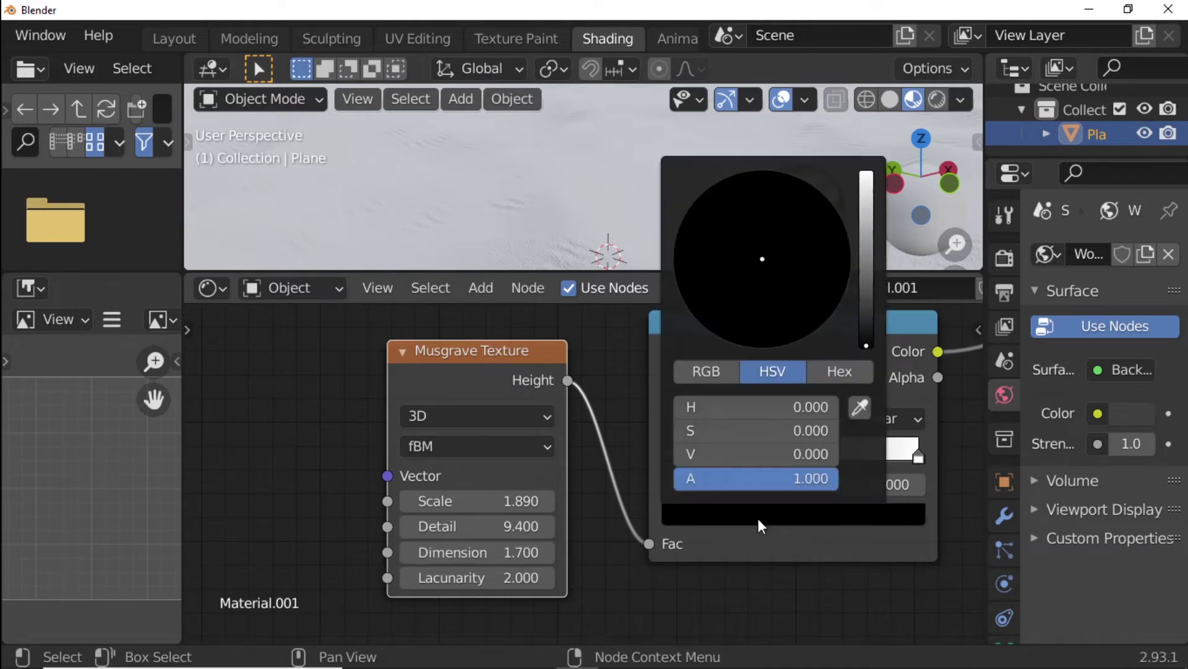
Change the ColorRamp's black stop to the dark grey hex 1F1F1F
click(833, 373)
click(786, 409)
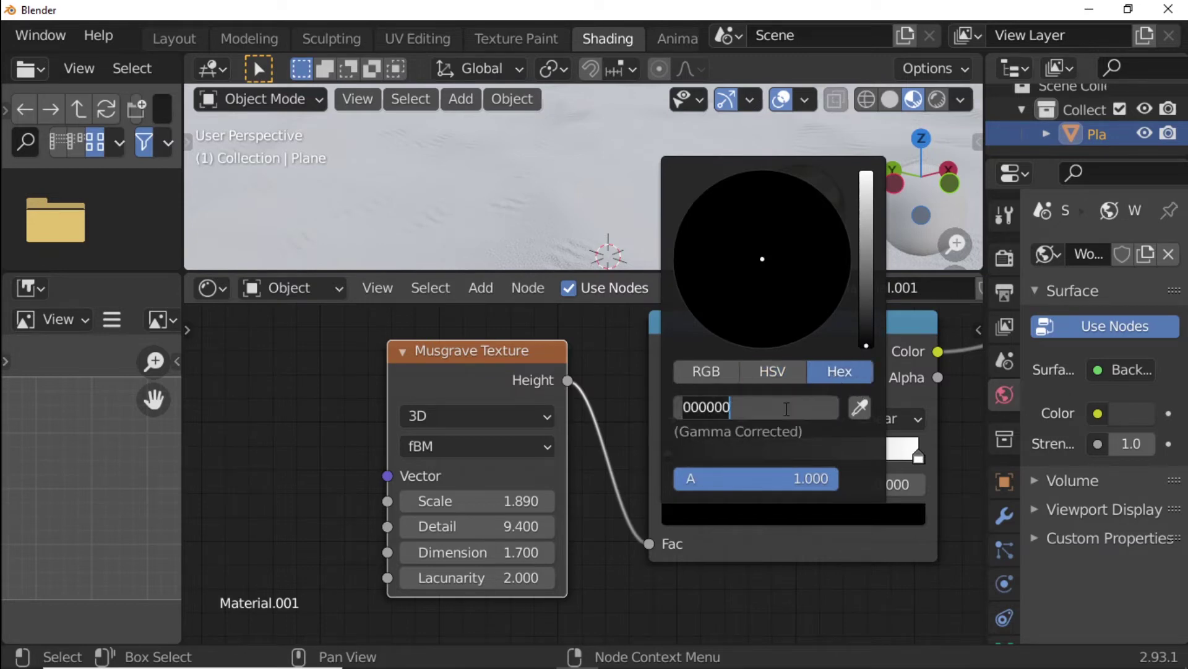
text(1f1)
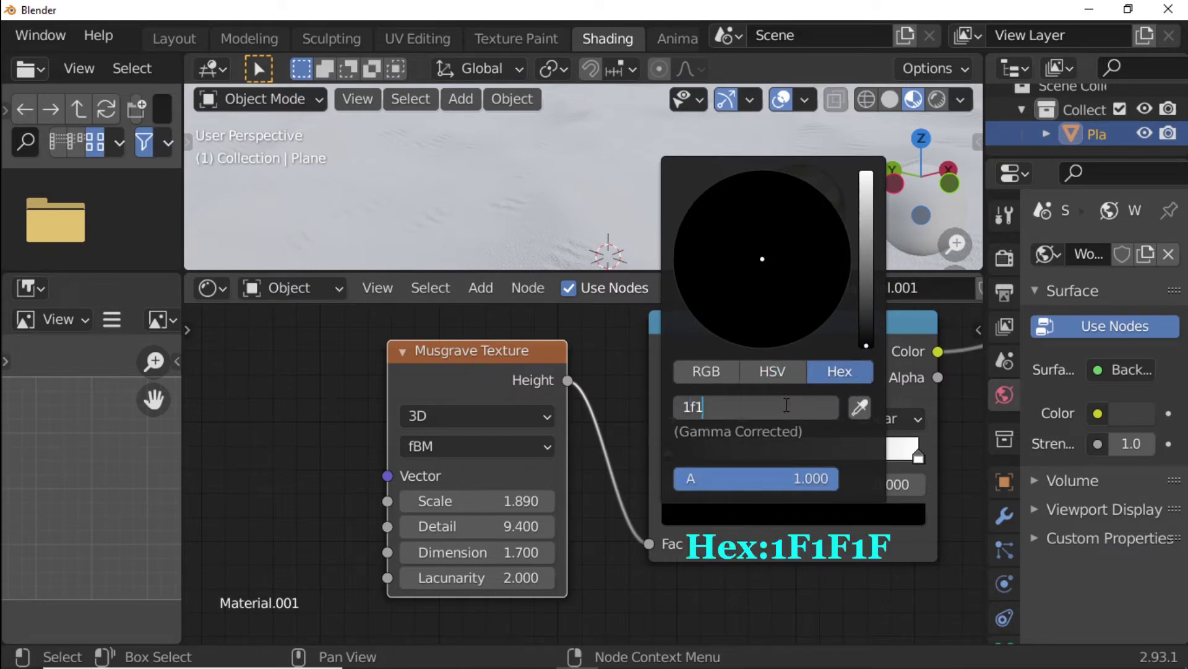
text(f1f)
key(Return)
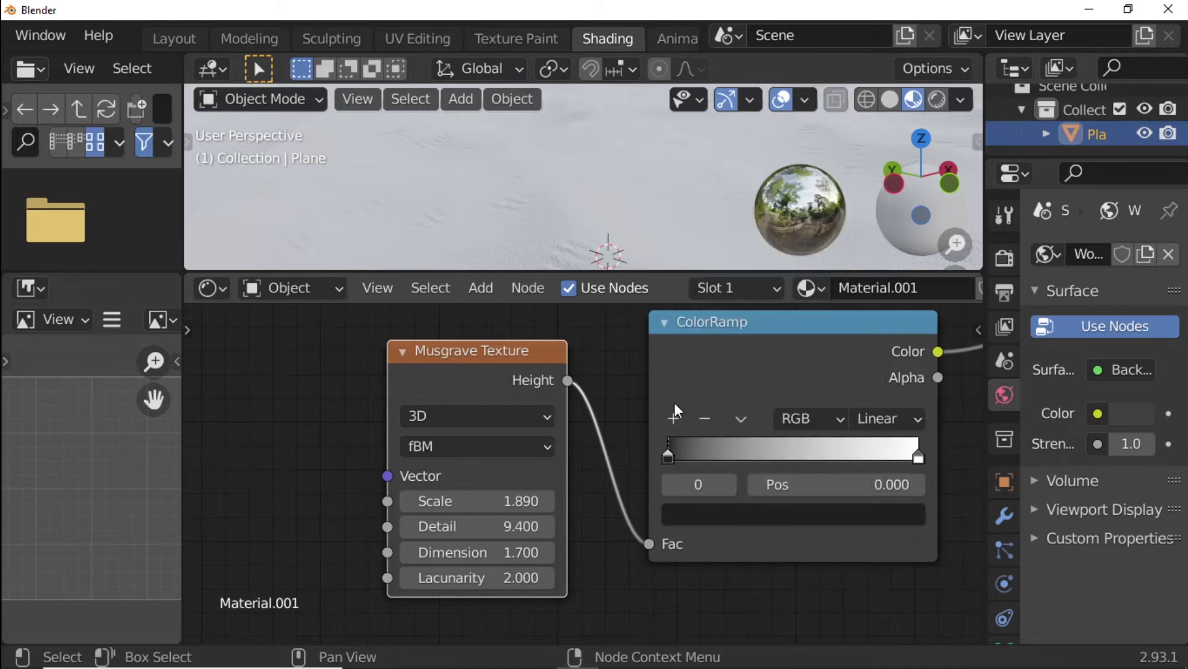
scroll(674, 402, down, 5)
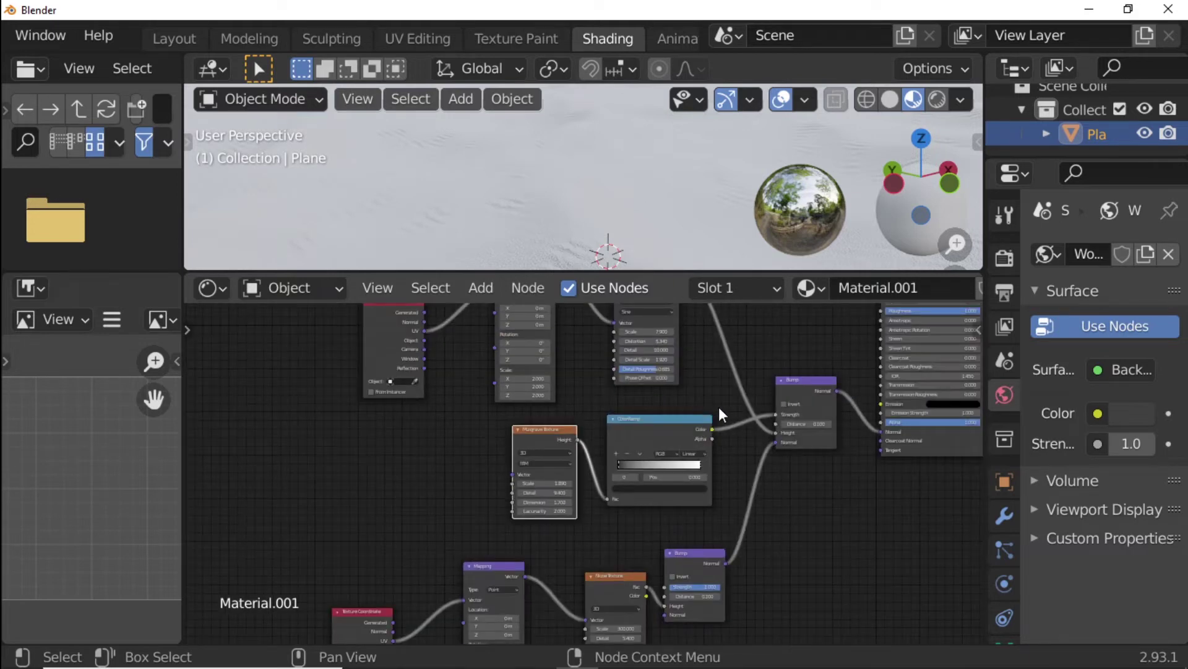
scroll(719, 406, down, 2)
Set the Principled BSDF Base Color of Material.001 to sandy brown hex 735238
click(586, 430)
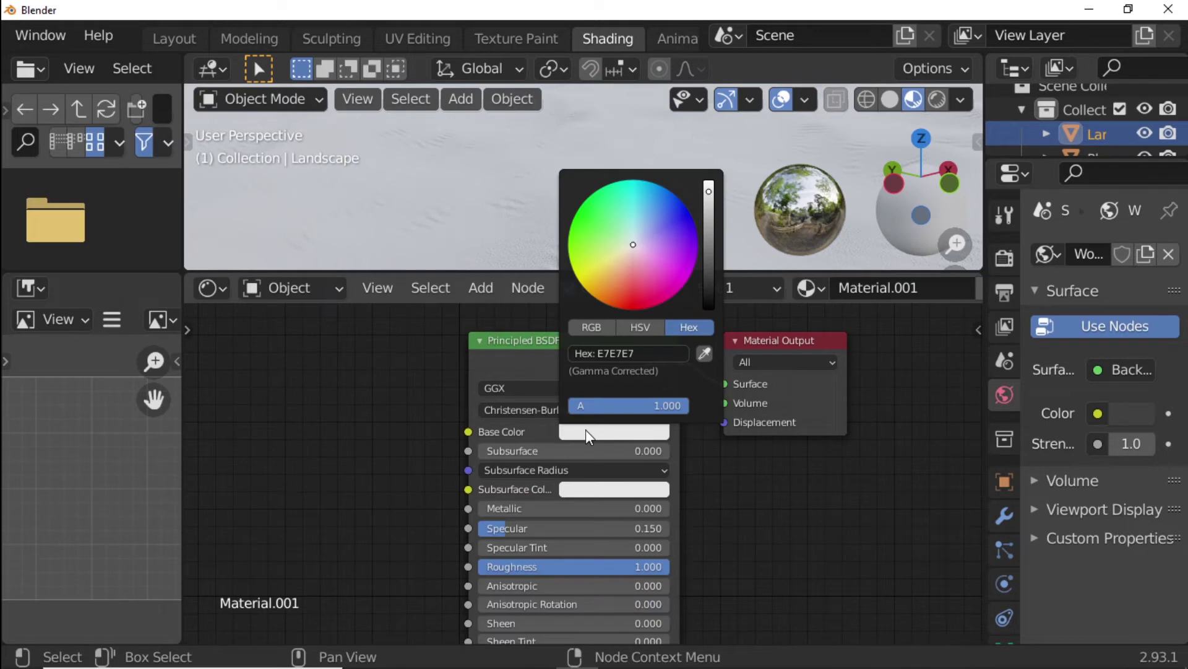
click(626, 352)
text(7)
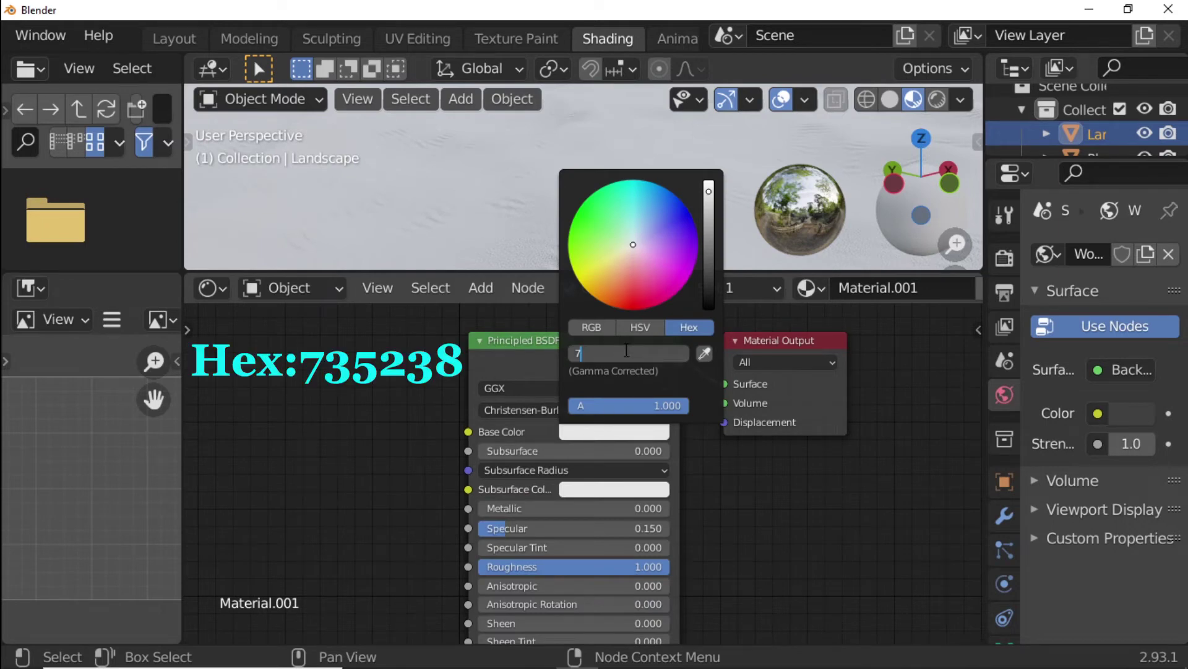
text(35238)
key(Return)
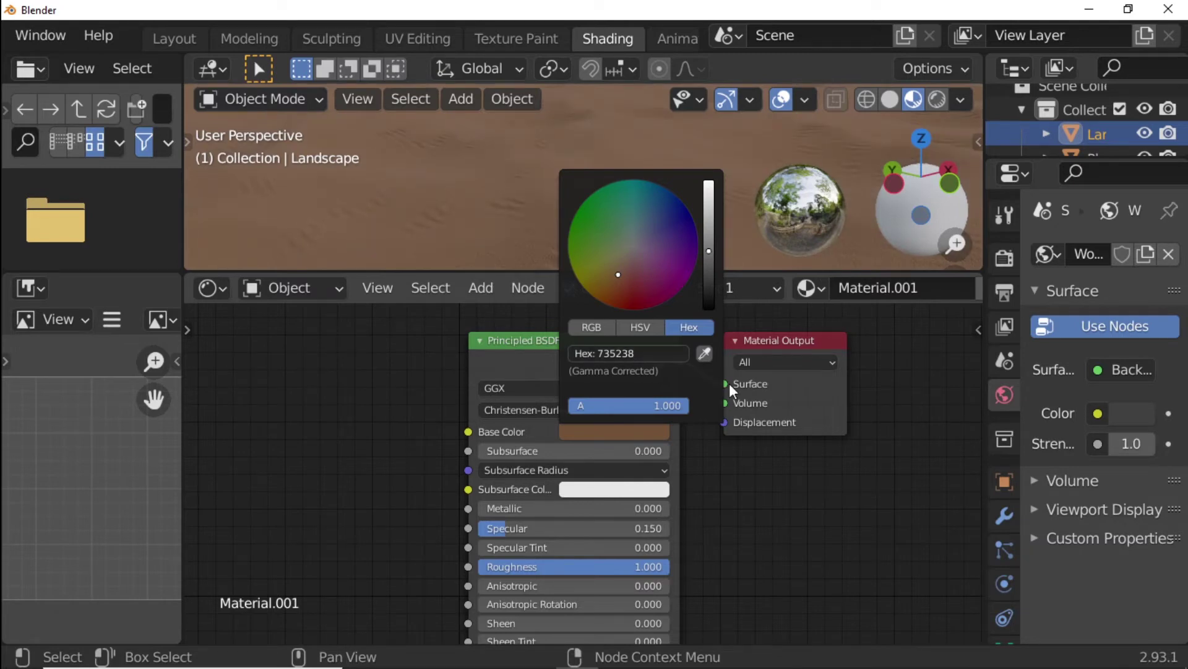
click(185, 39)
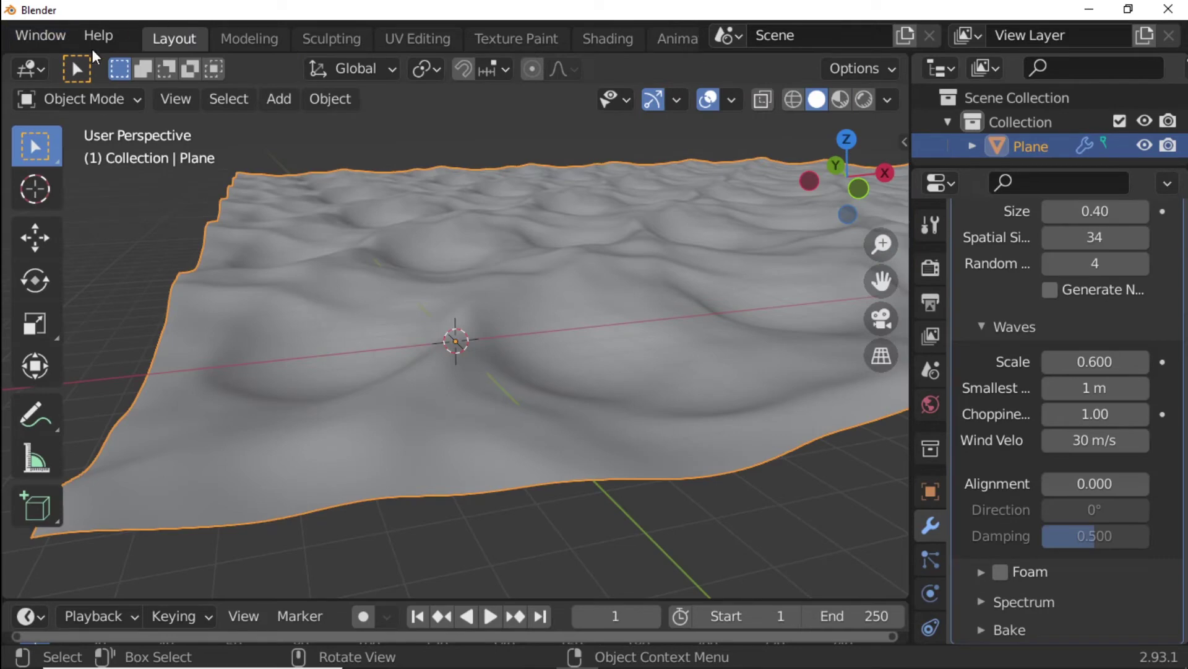
Search the Preferences add-ons for 'land', confirm A.N.T.Landscape is checked, and close Preferences
scroll(77, 41, left, 5)
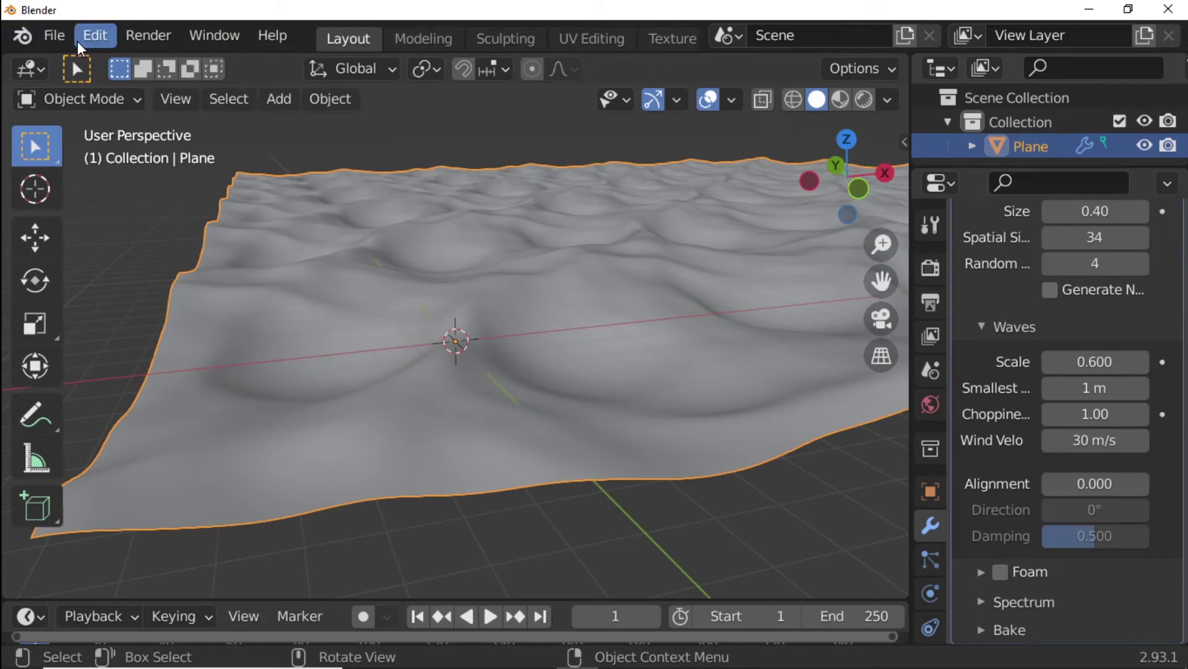
click(83, 38)
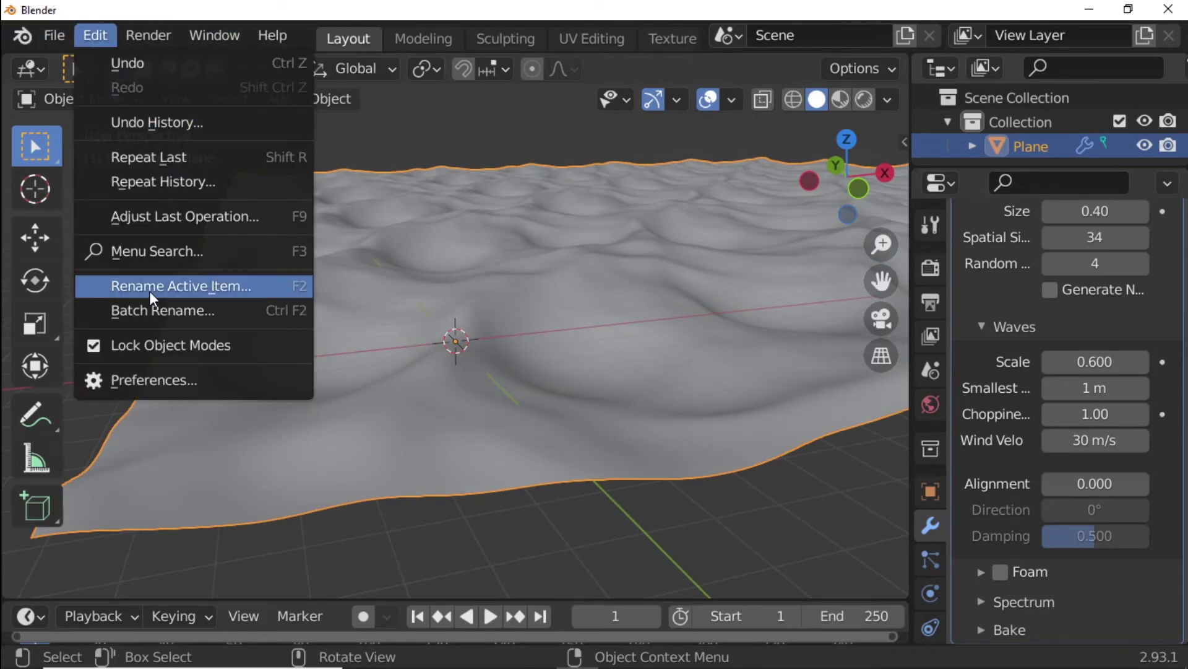
click(204, 384)
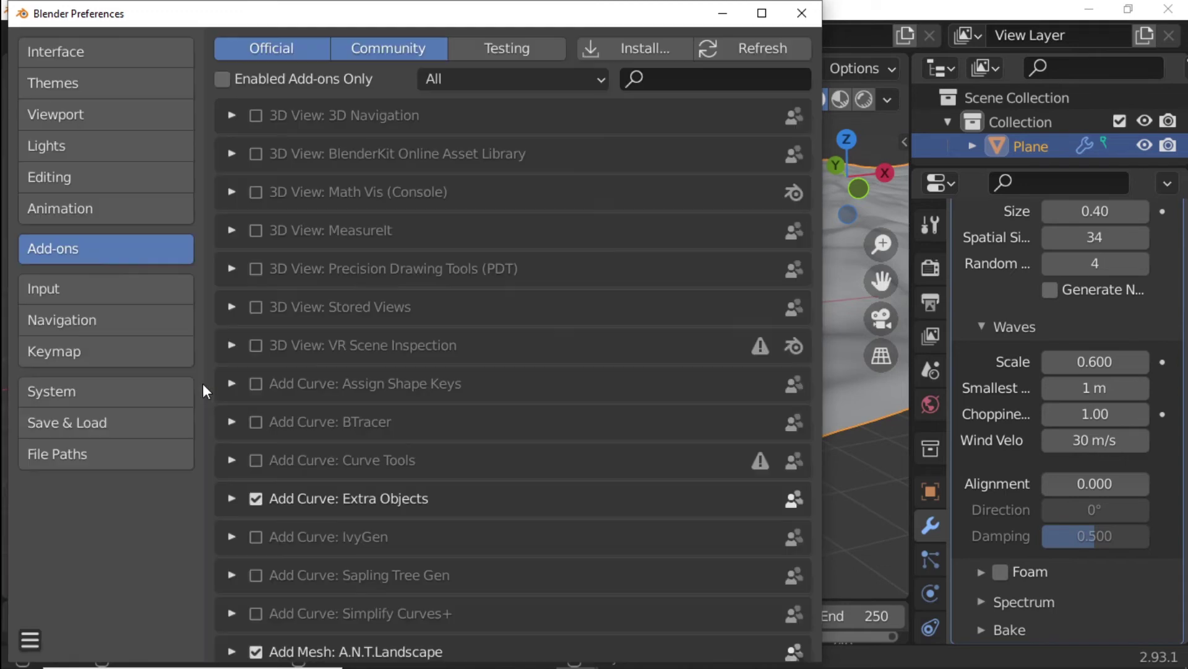
click(686, 77)
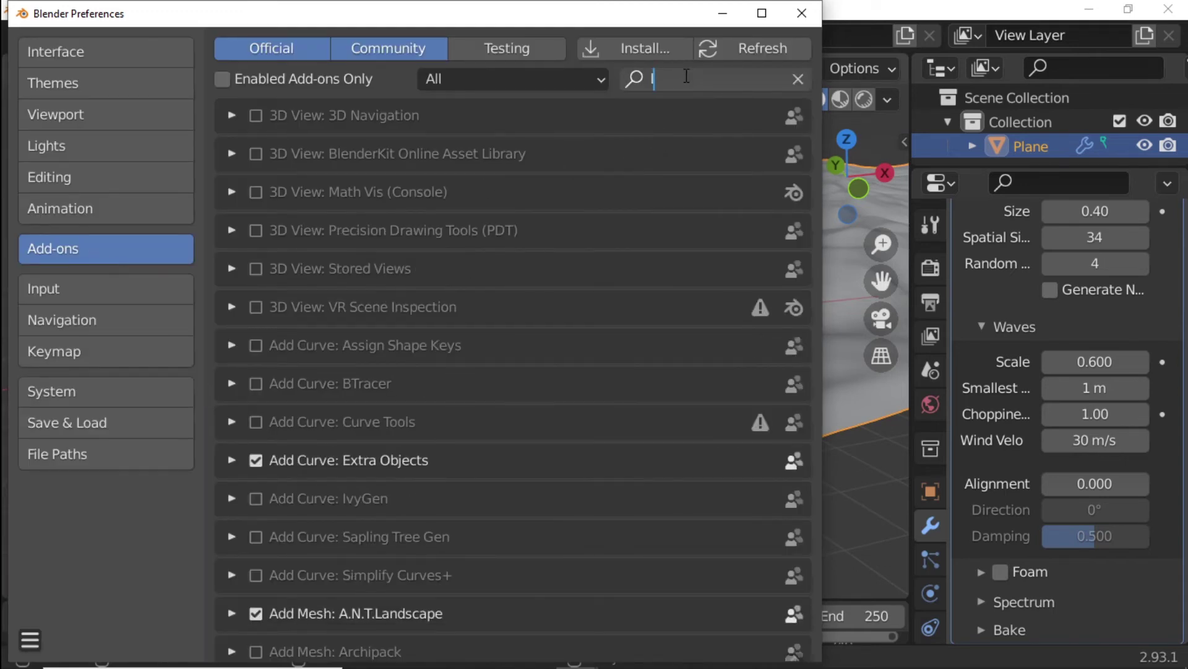
text(la)
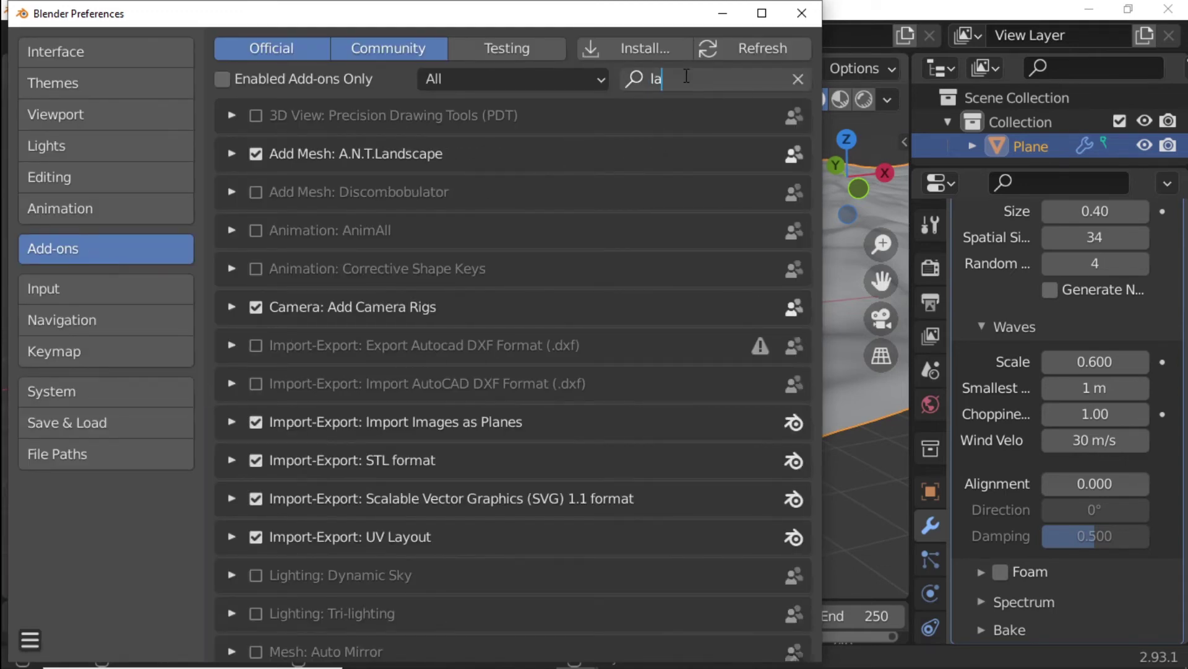
text(n)
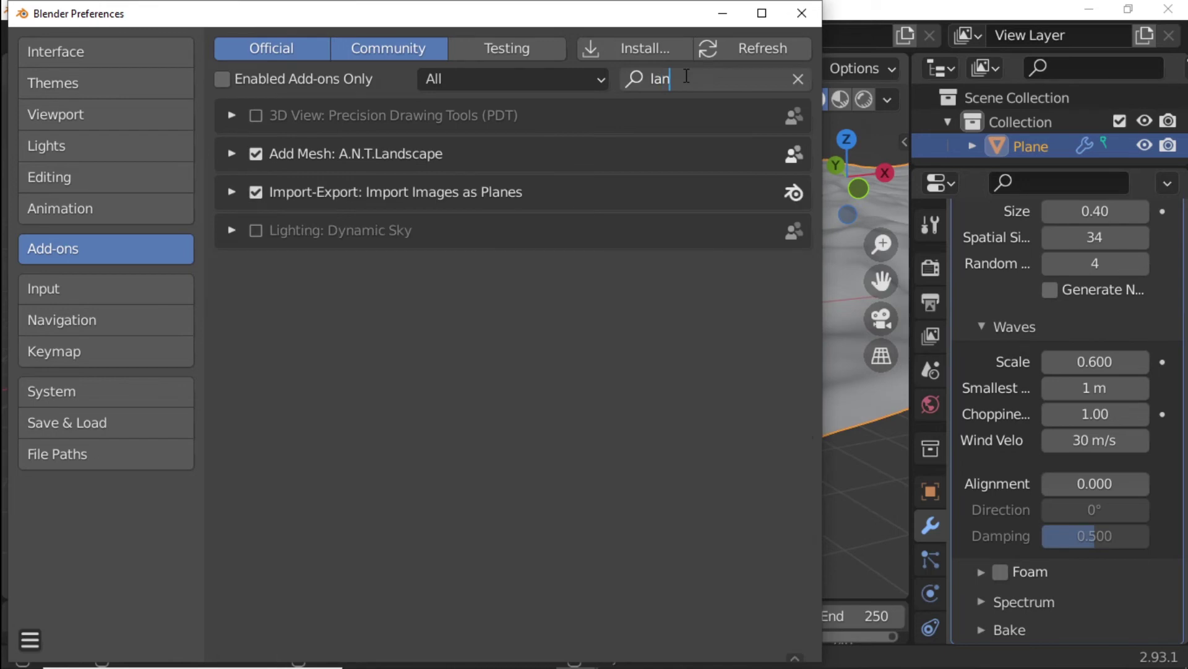
text(d)
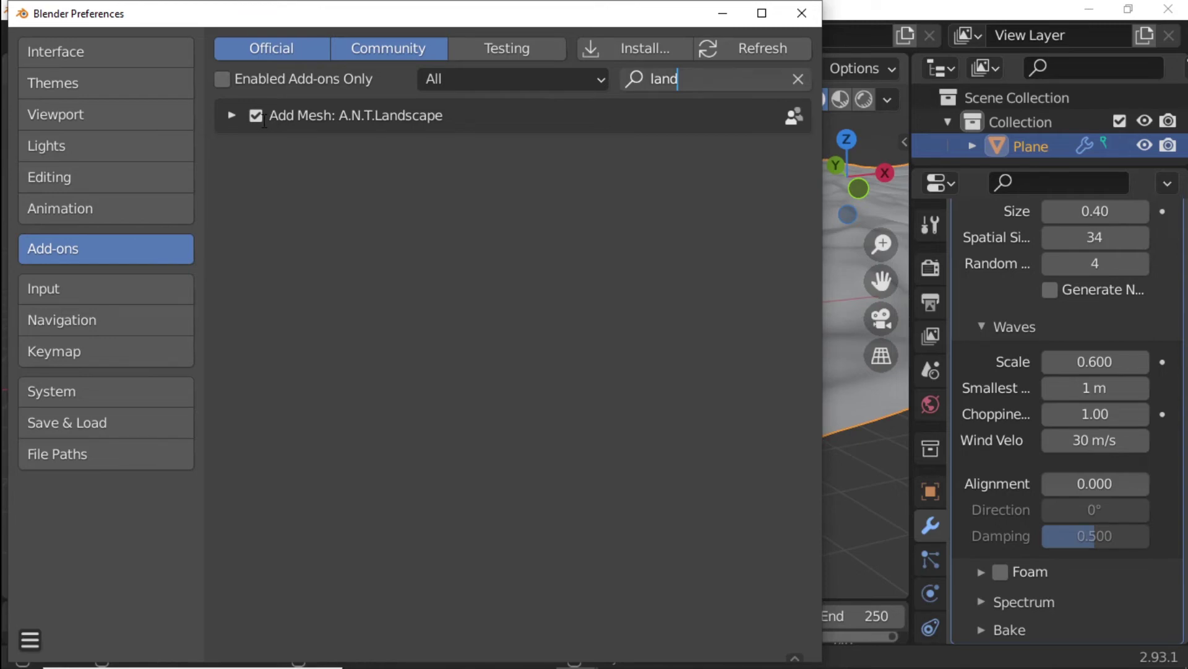
key(Return)
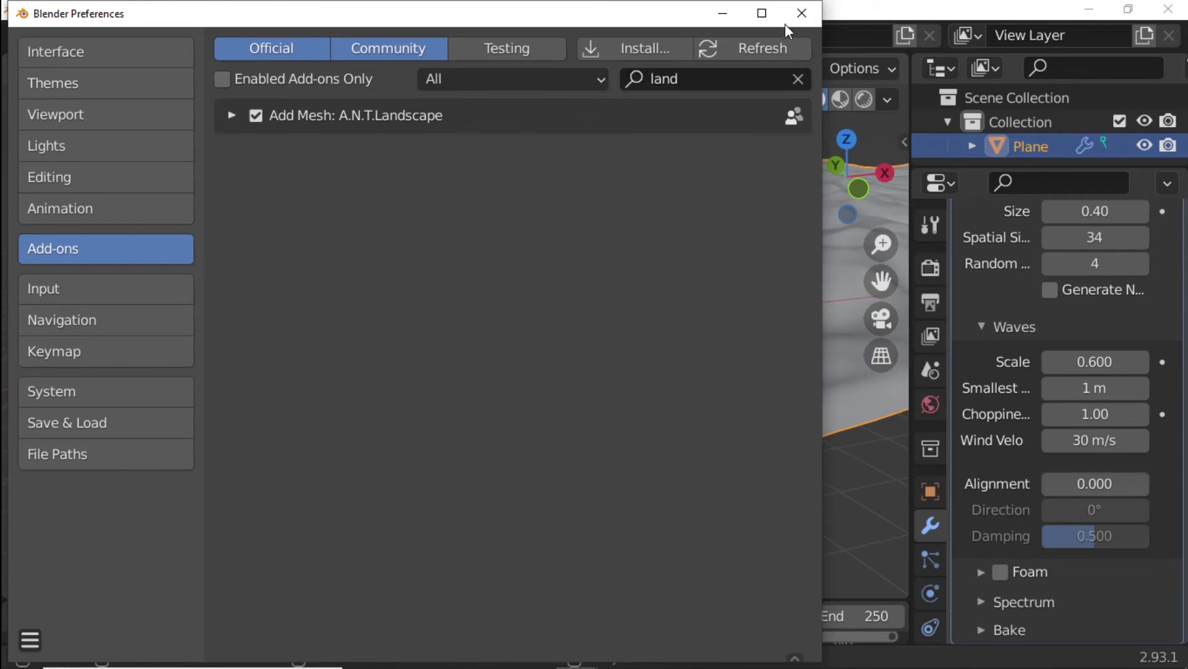
click(800, 17)
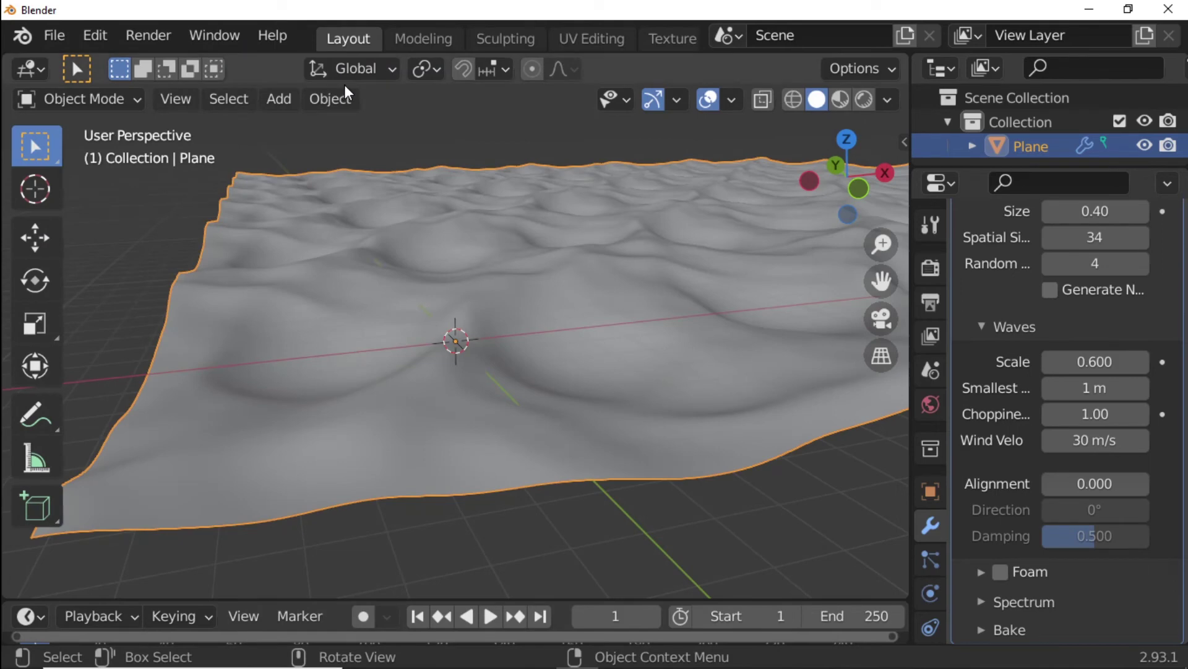
Add an A.N.T. Landscape mesh to the scene
click(279, 101)
mouse_move(293, 125)
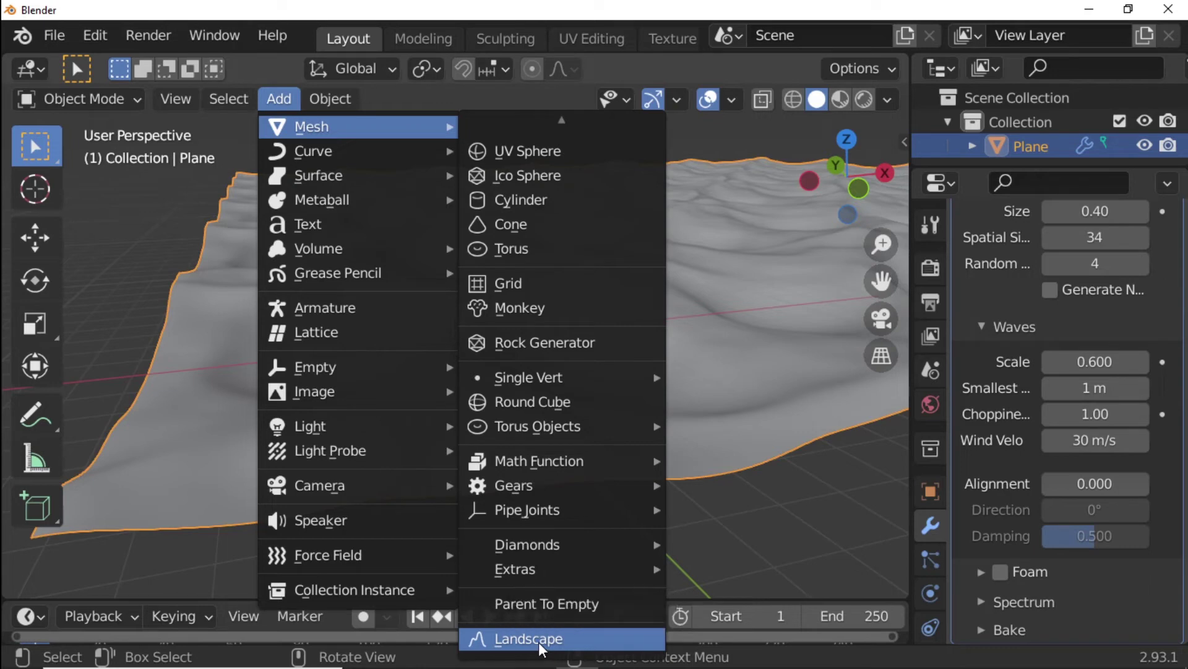
click(529, 639)
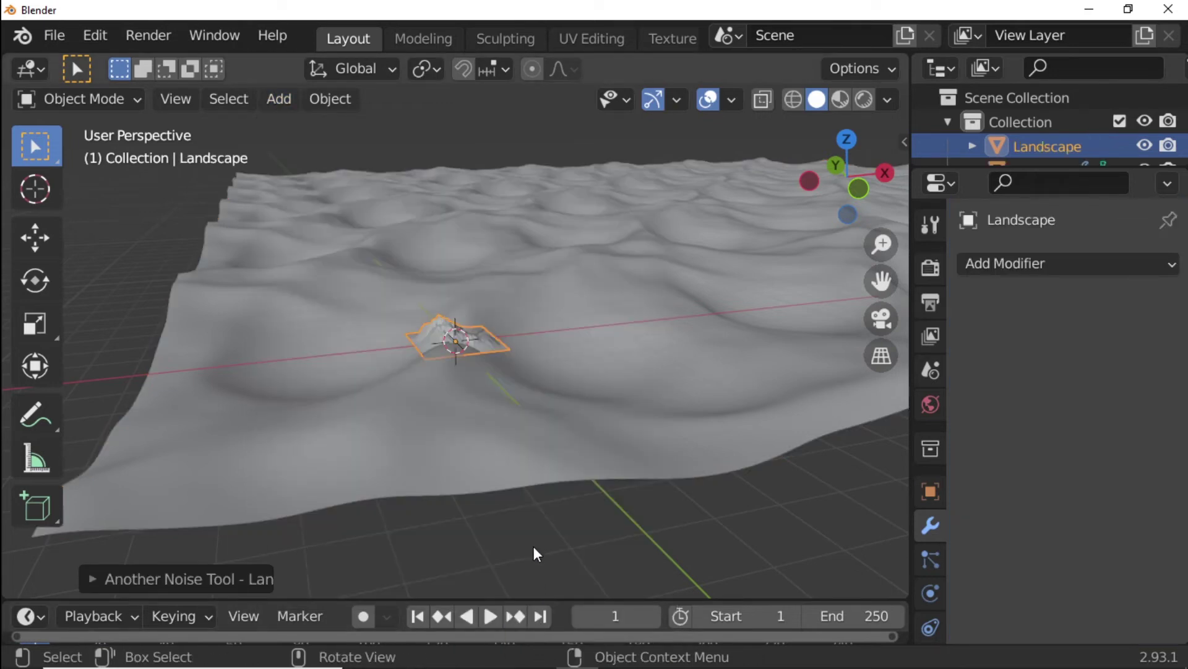
Scale the landscape uniformly to 10.8665 on X, Y and Z
key(n)
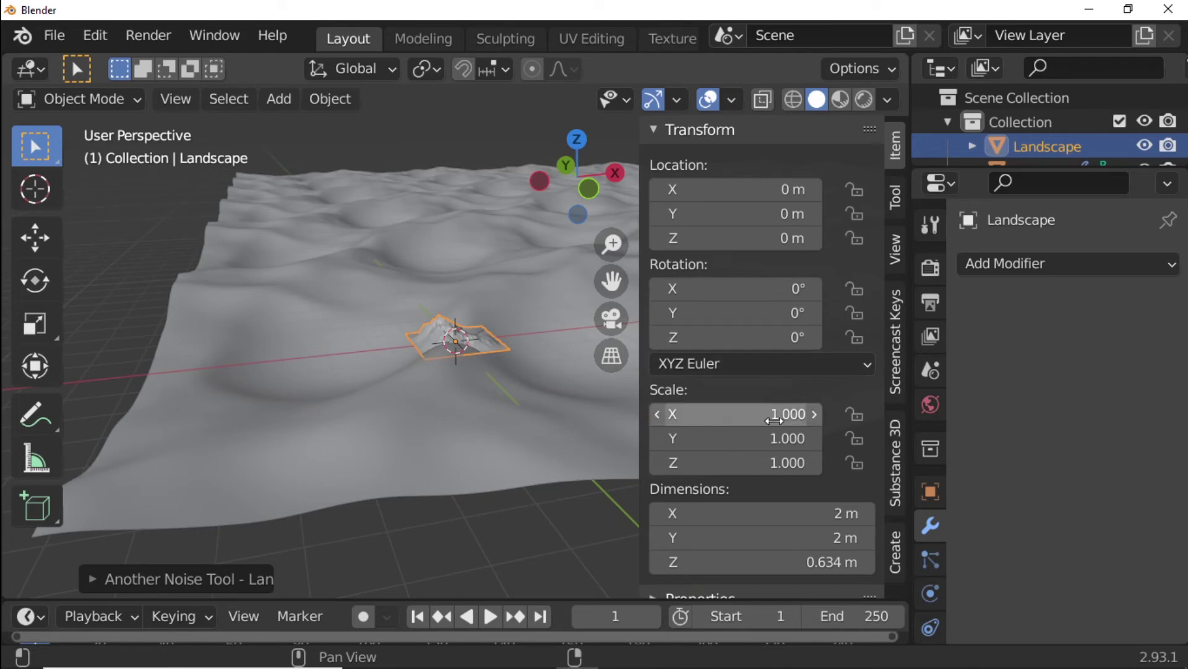
drag(774, 421, 774, 463)
text(1)
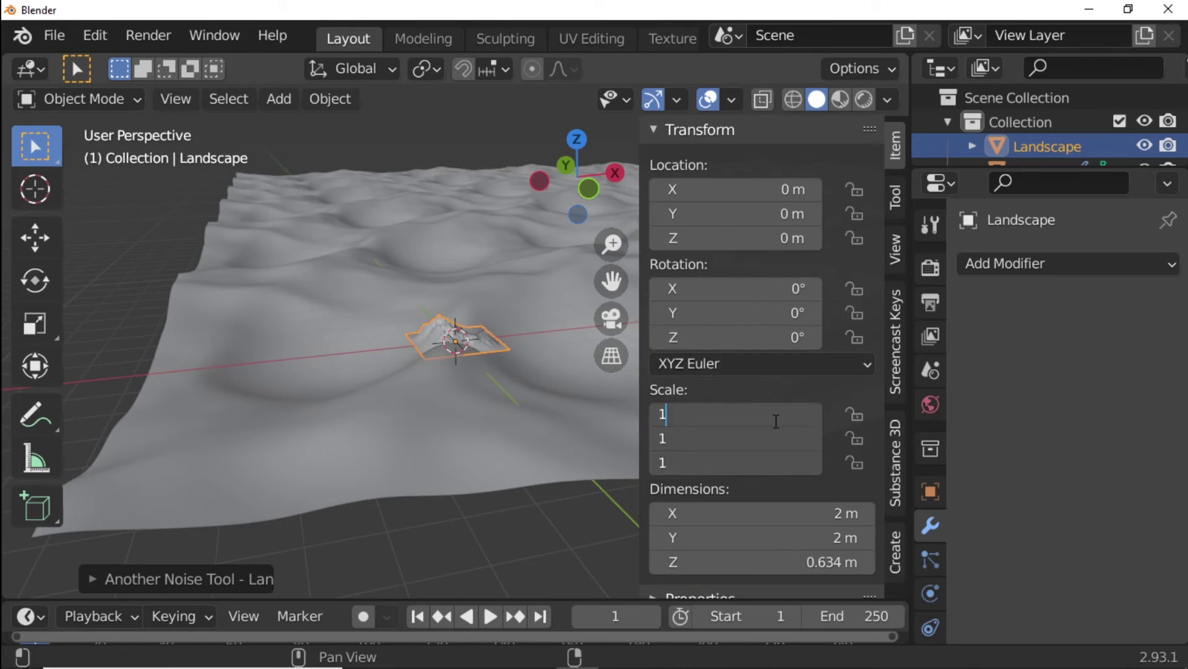
text(0.8665)
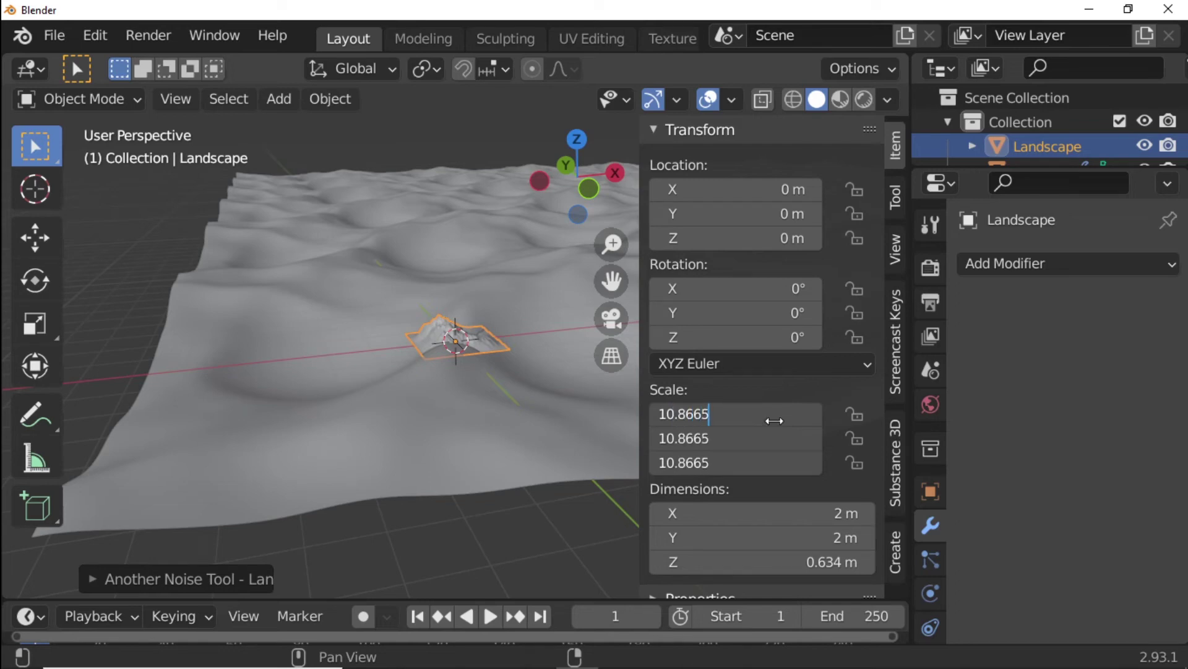
key(Return)
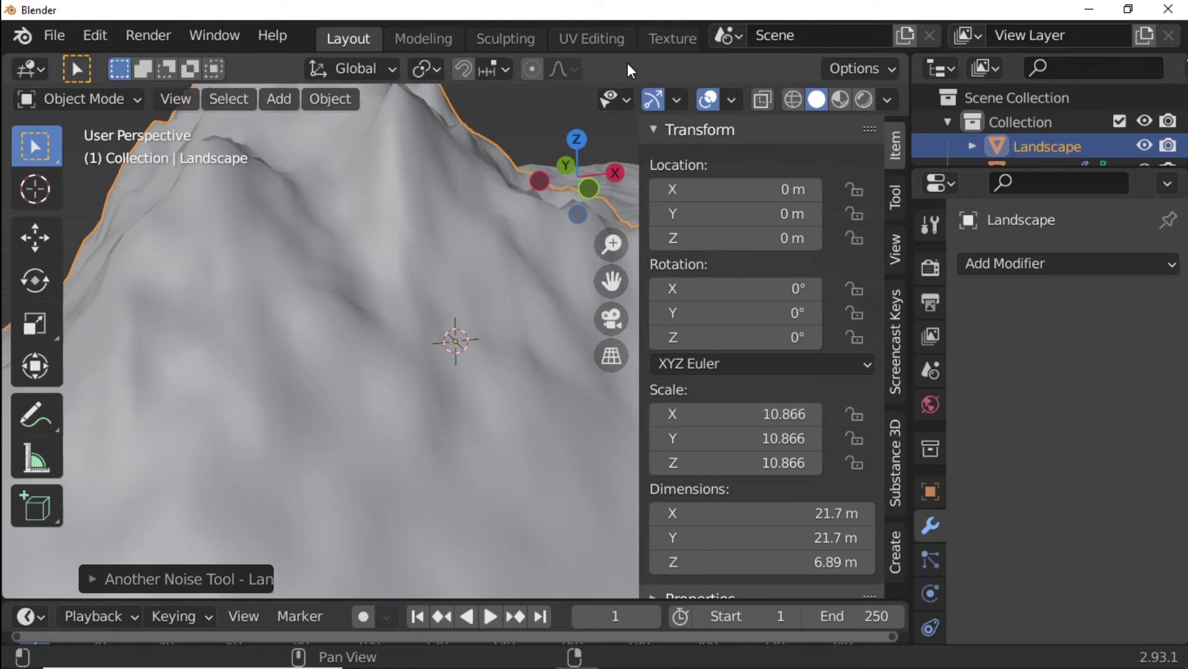
scroll(488, 240, down, 6)
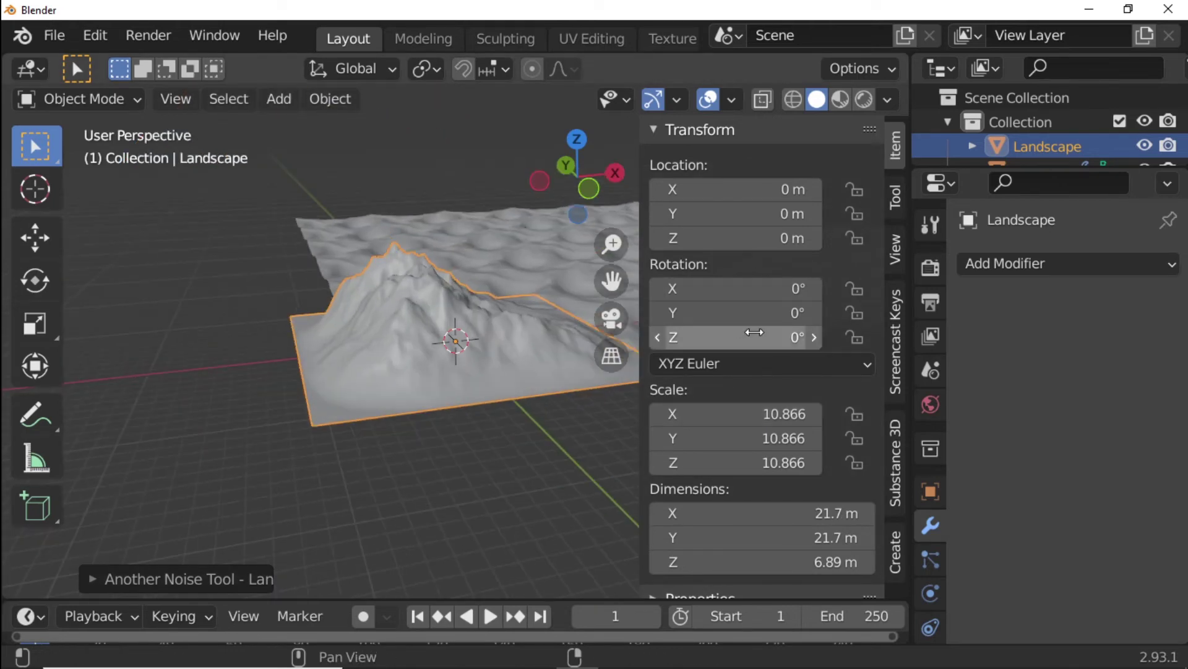
Move the landscape to location X 74.893, Y 36.301, Z -0.93485 m
click(784, 188)
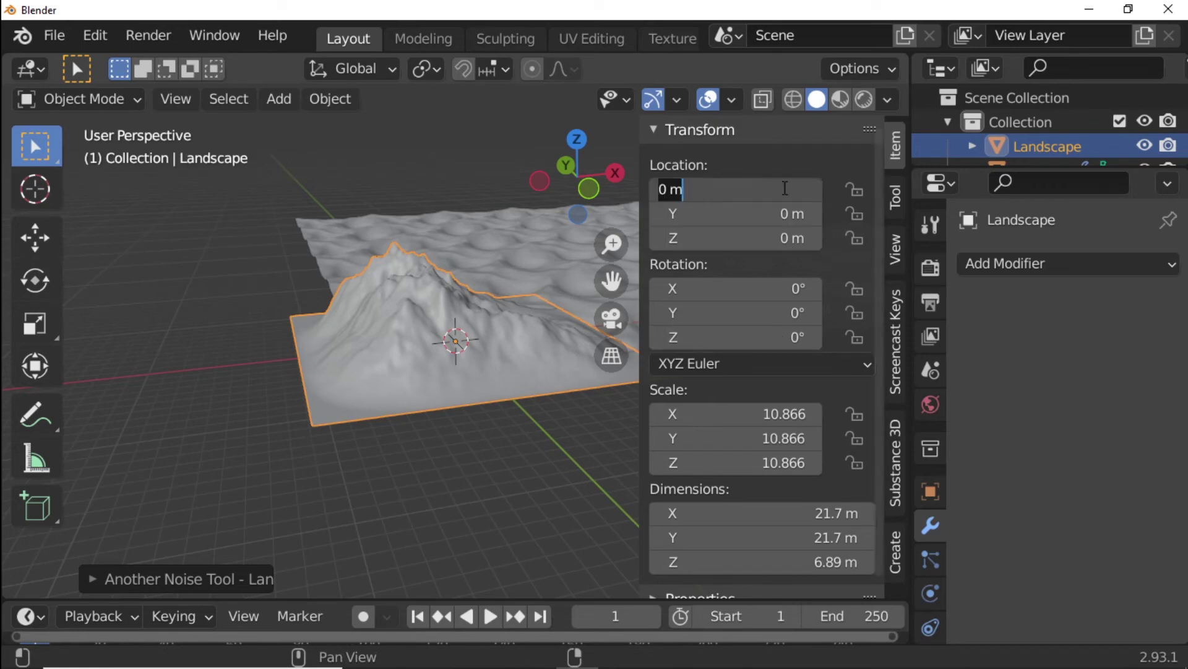
text(74.893)
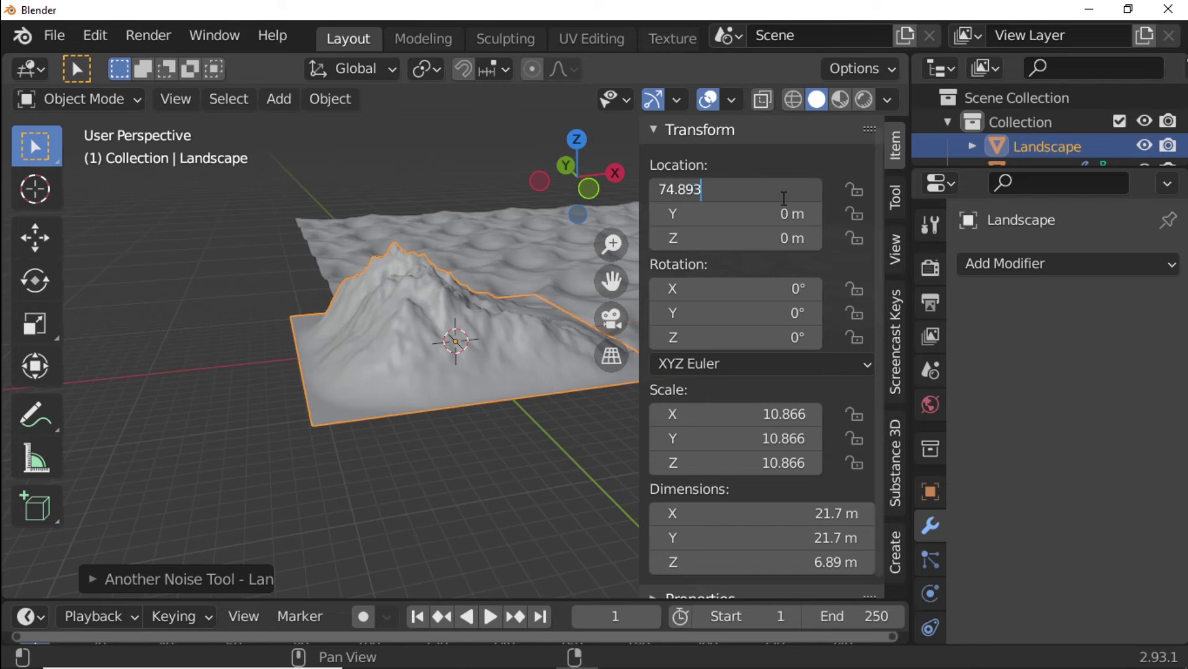
key(Return)
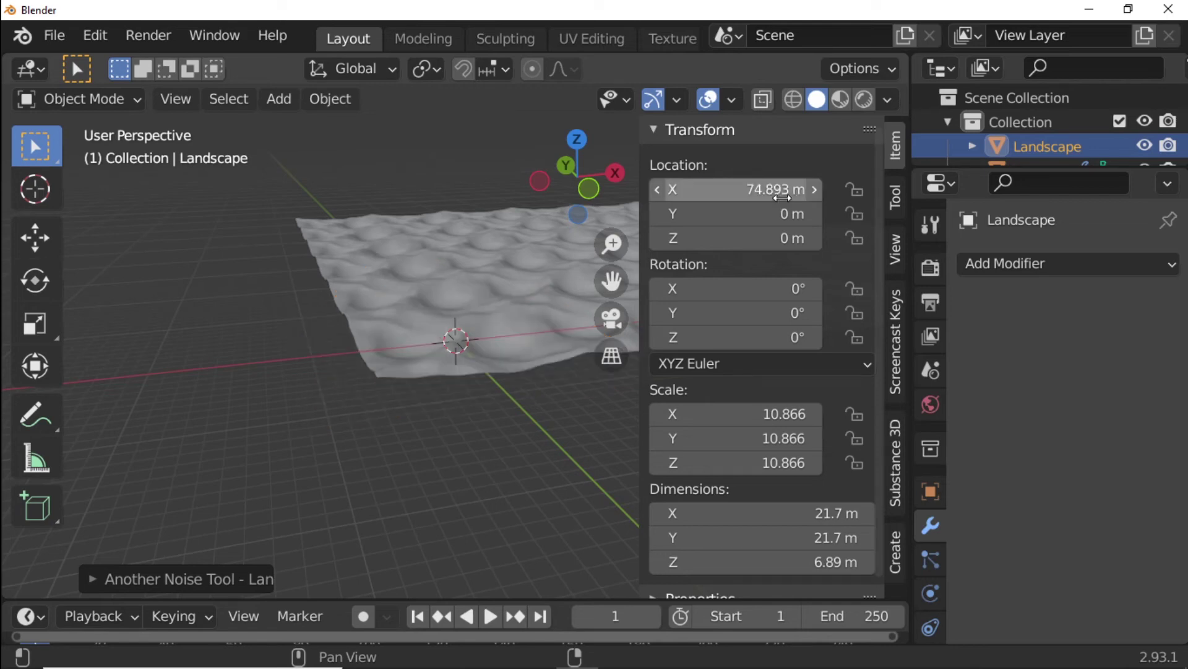
click(788, 216)
text(3)
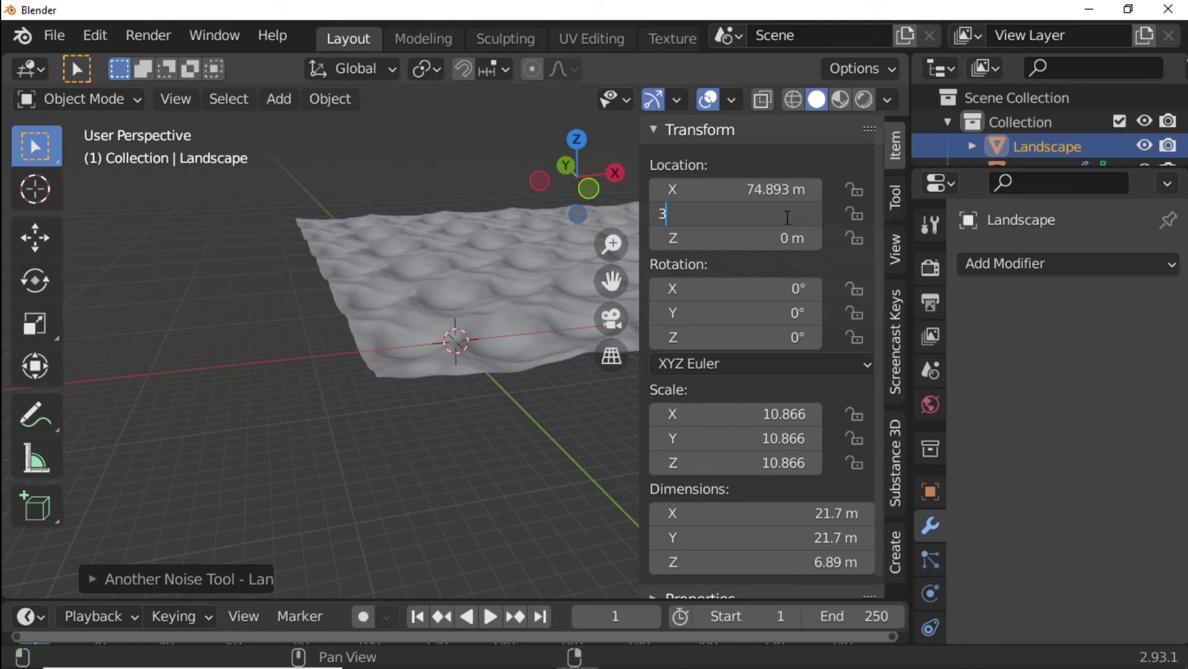
text(6.301)
key(Return)
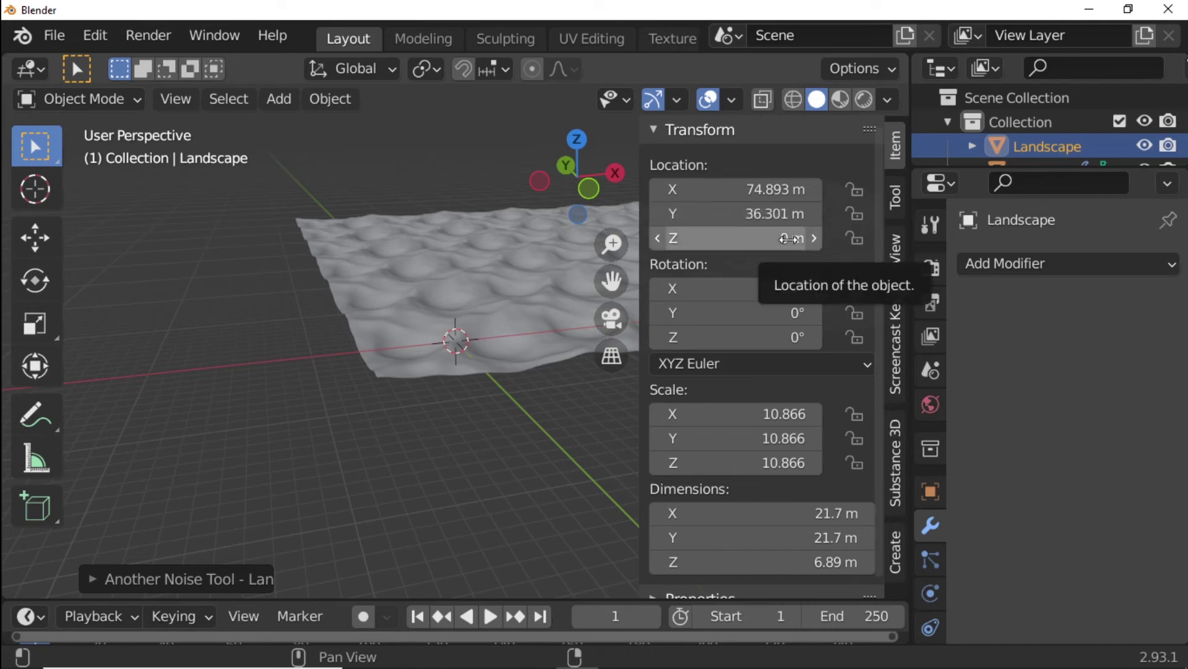
click(791, 240)
key(BackSpace)
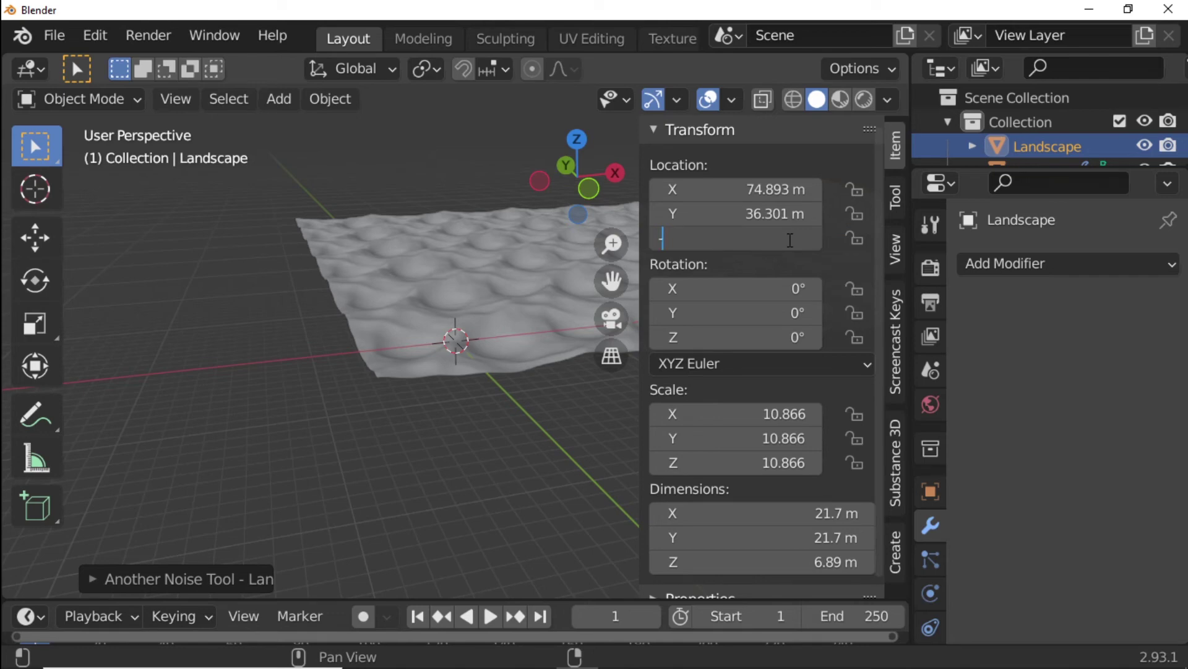
text(-.93485)
key(Return)
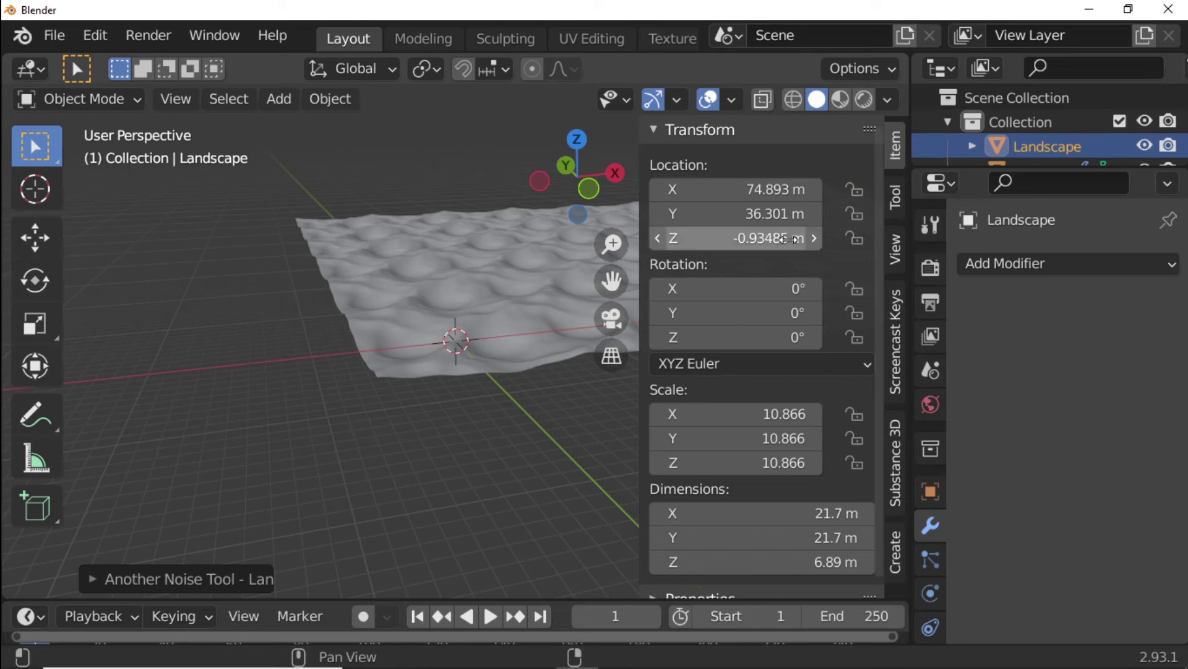
Rotate the landscape 35.5° around the Z axis
click(788, 334)
text(3)
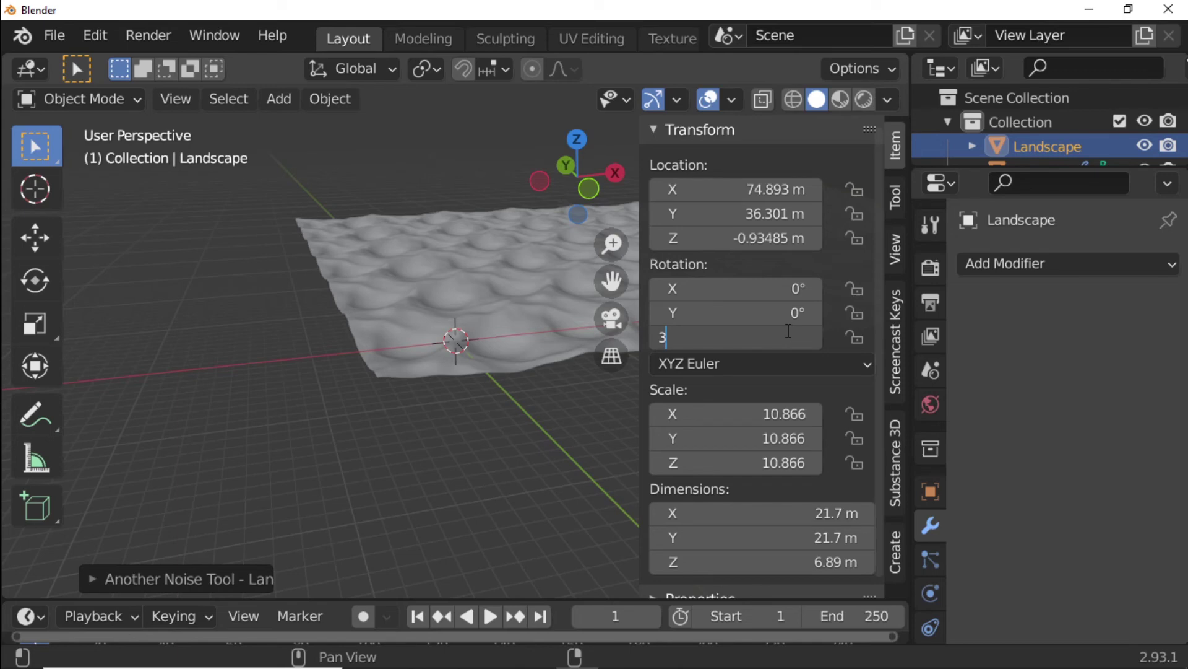
text(5.5)
key(Return)
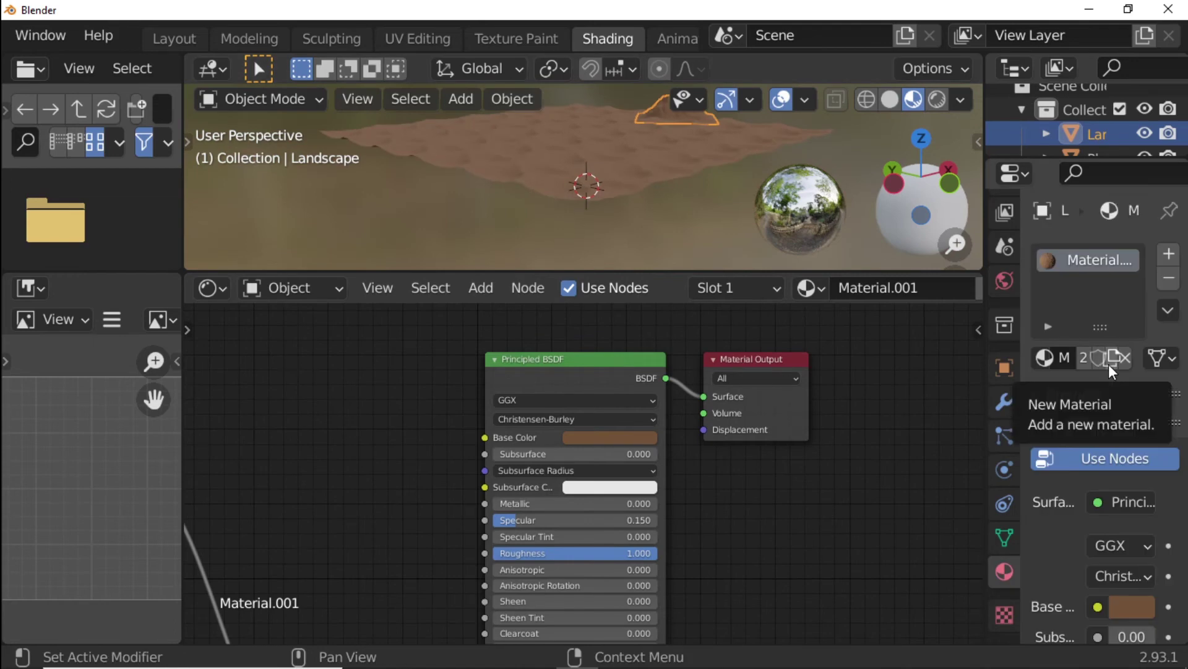
Create a new material for the landscape with dark brown base colour hex 3F2D1F
click(1109, 364)
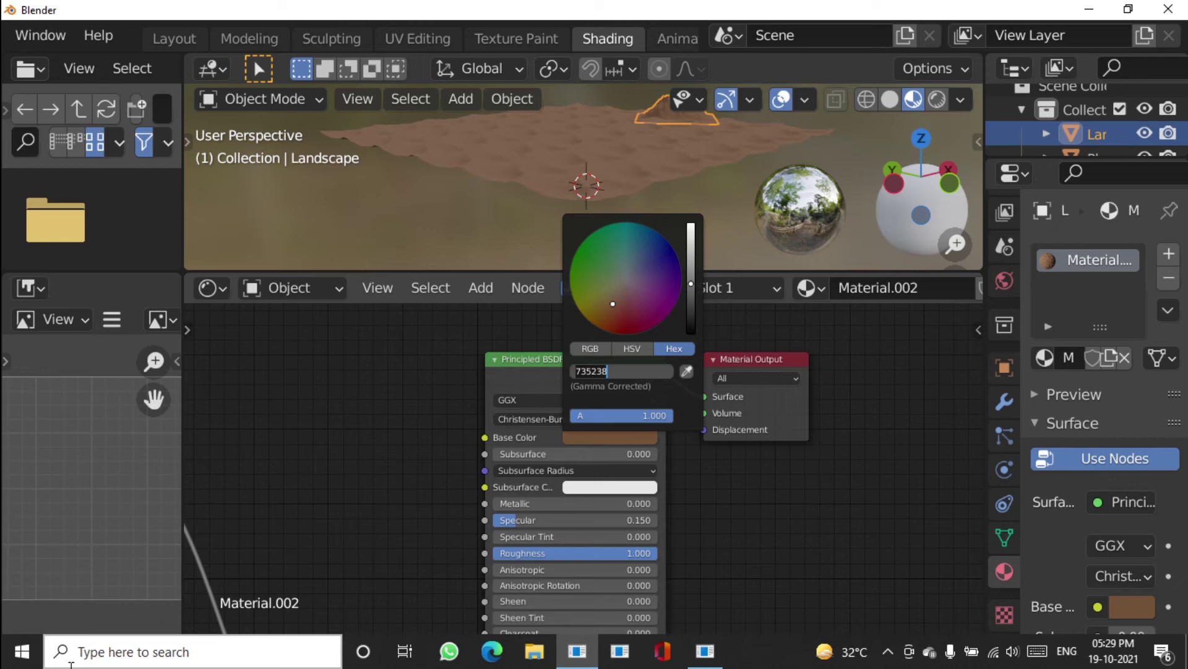
text(3)
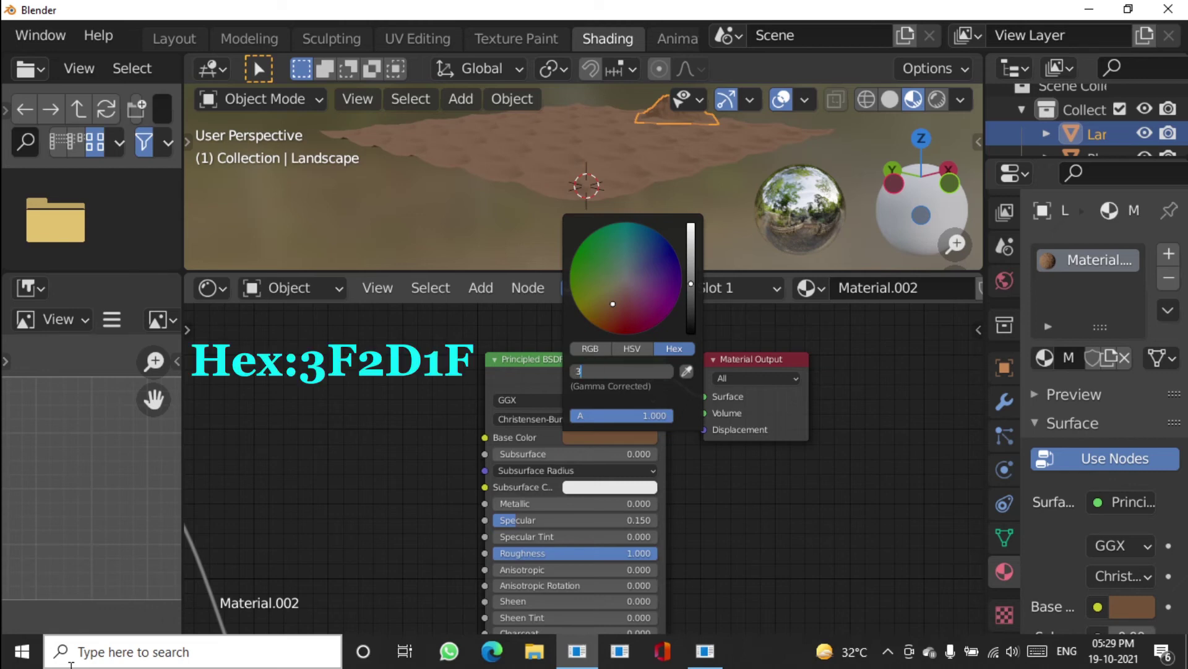
text(f2d1f)
key(Return)
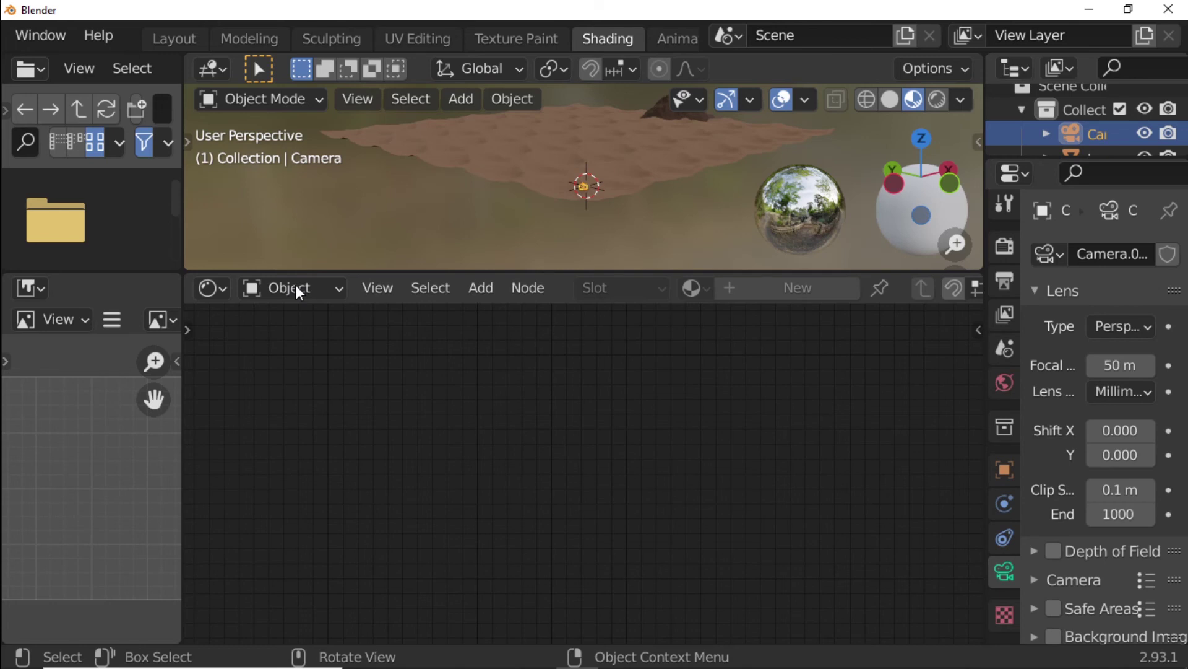
Switch the Shader Editor to the World nodes and make room beside the Background node
click(296, 287)
click(284, 340)
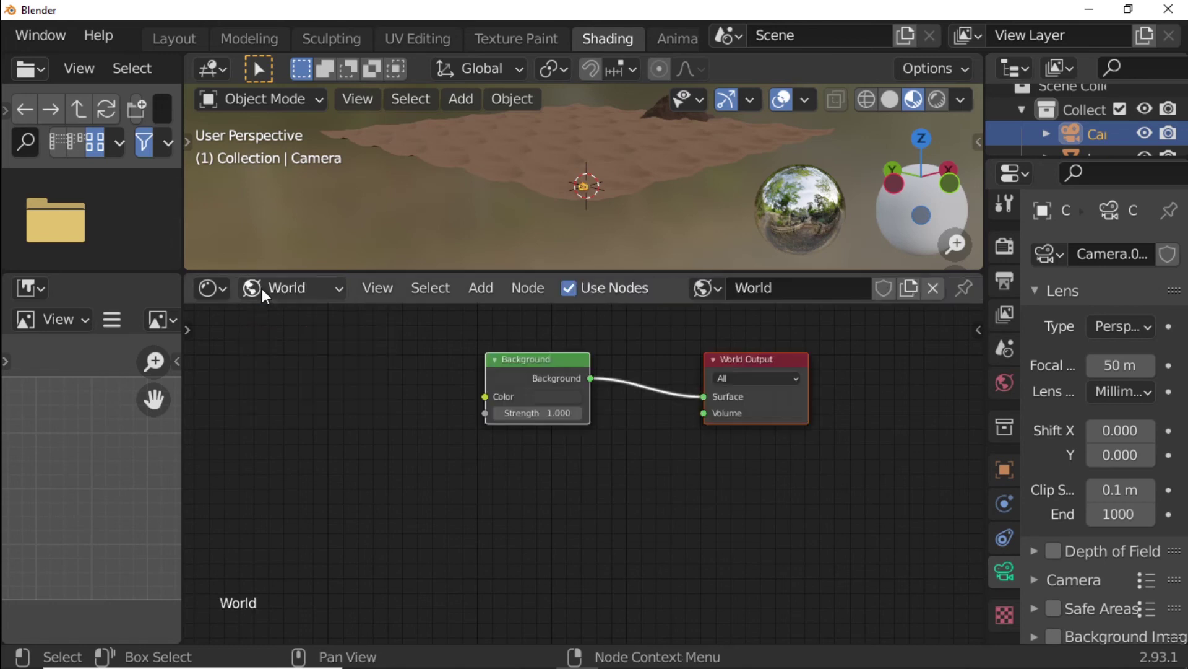
middle_drag(374, 348, 548, 382)
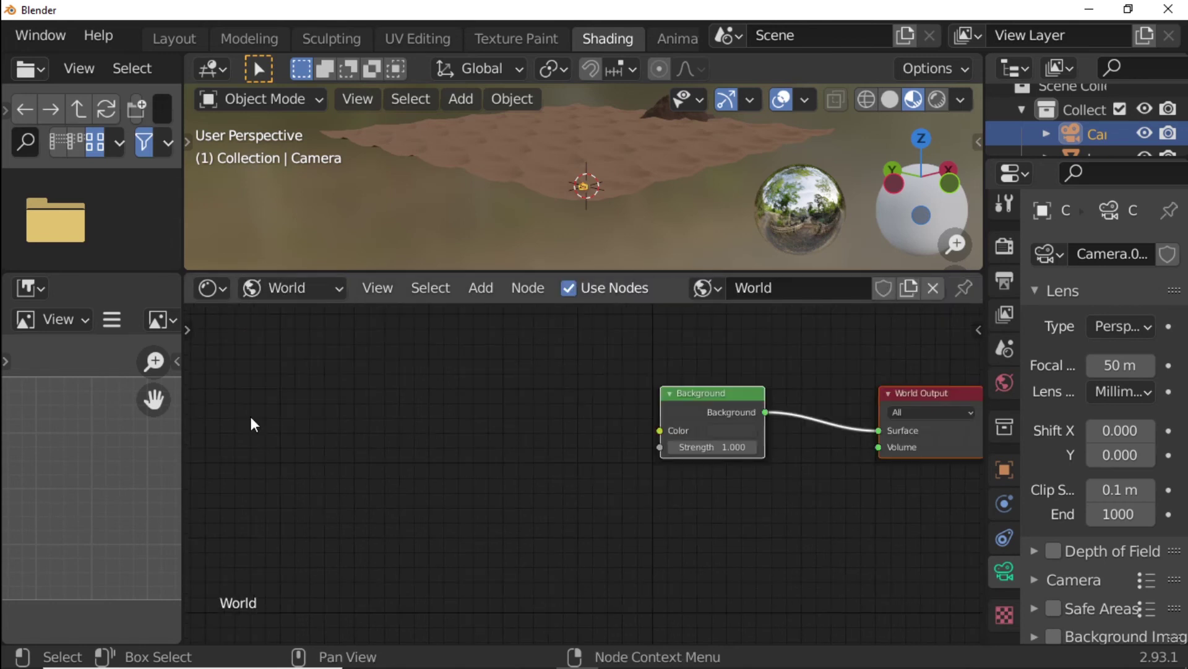
click(717, 399)
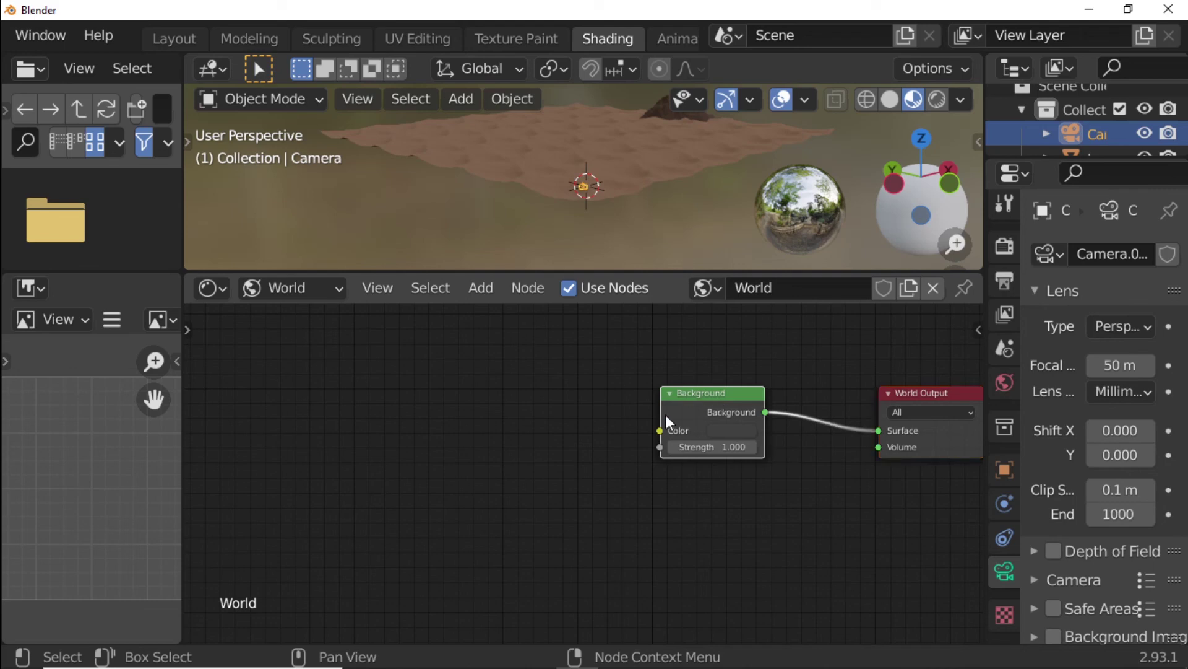
click(584, 429)
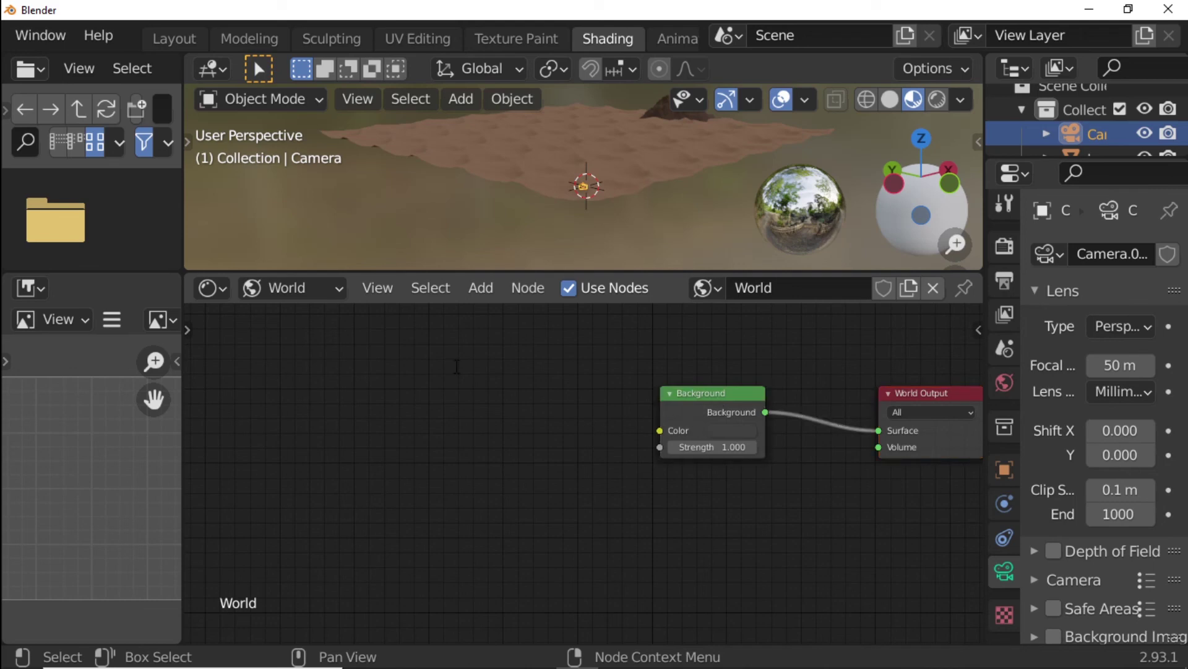
Add an Environment Texture feeding Background Color, with a Mapping node driving its Vector
key(shift+a)
text(e)
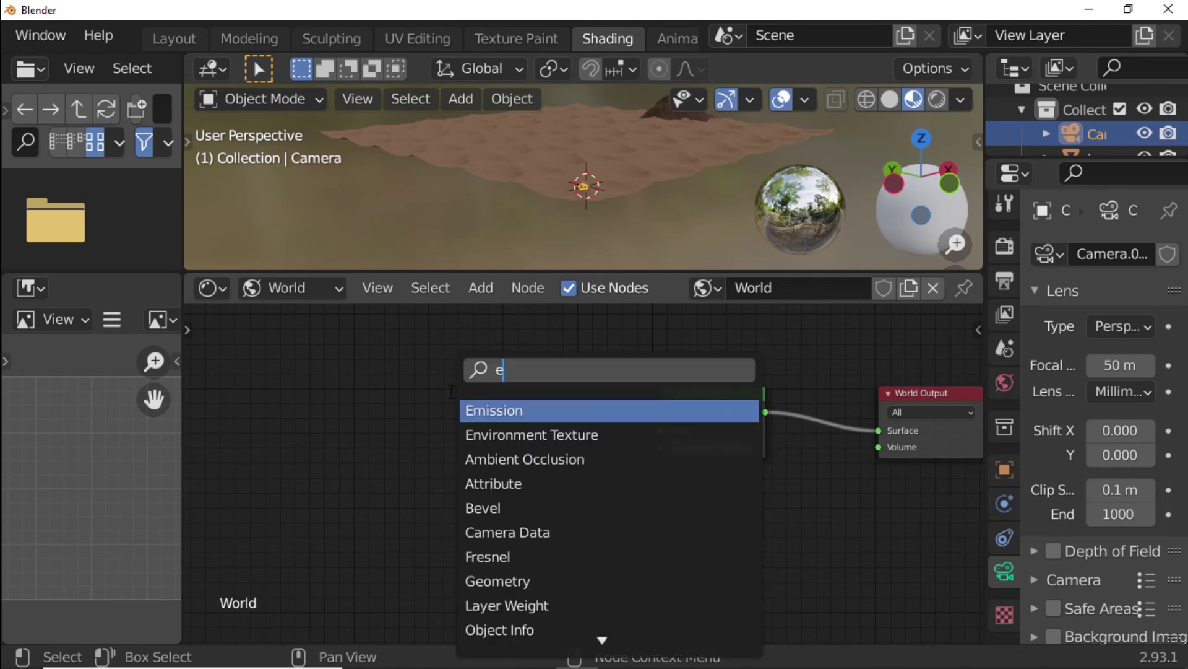
text(n)
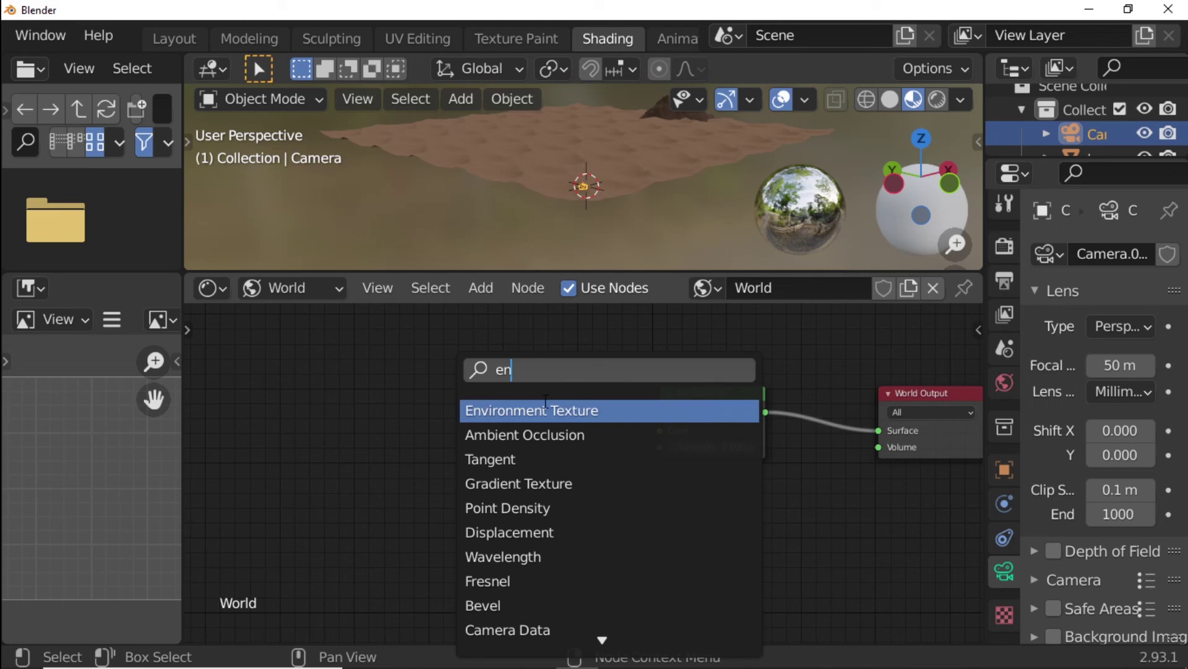
click(545, 401)
click(581, 404)
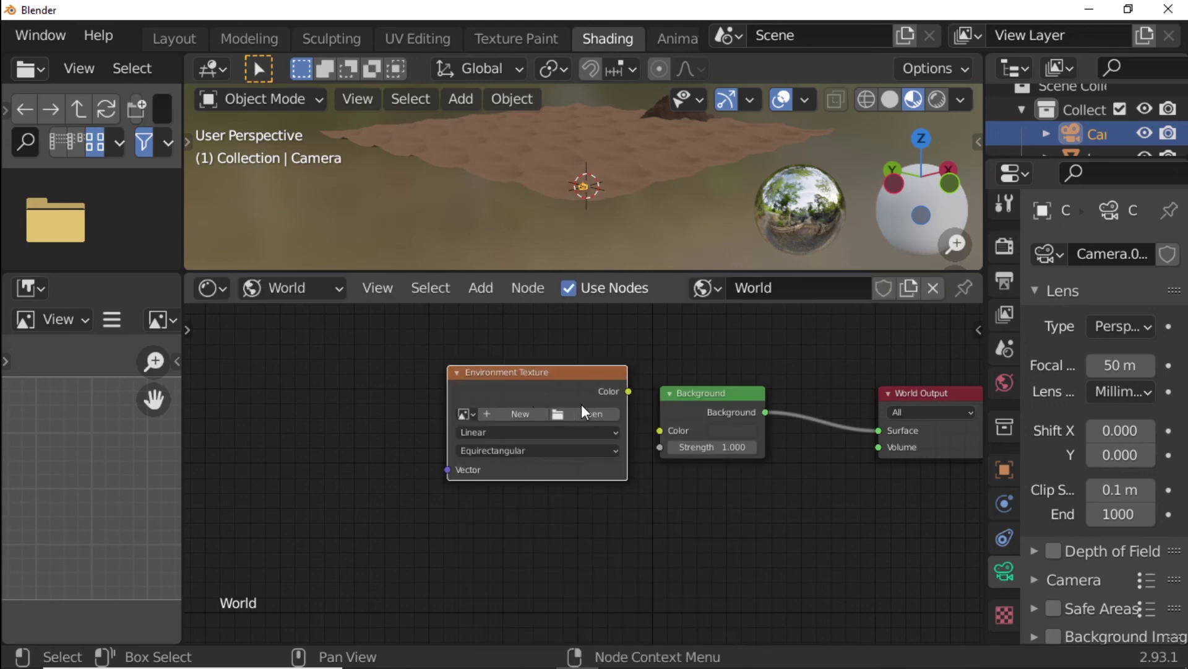
drag(629, 394, 660, 431)
key(ctrl+t)
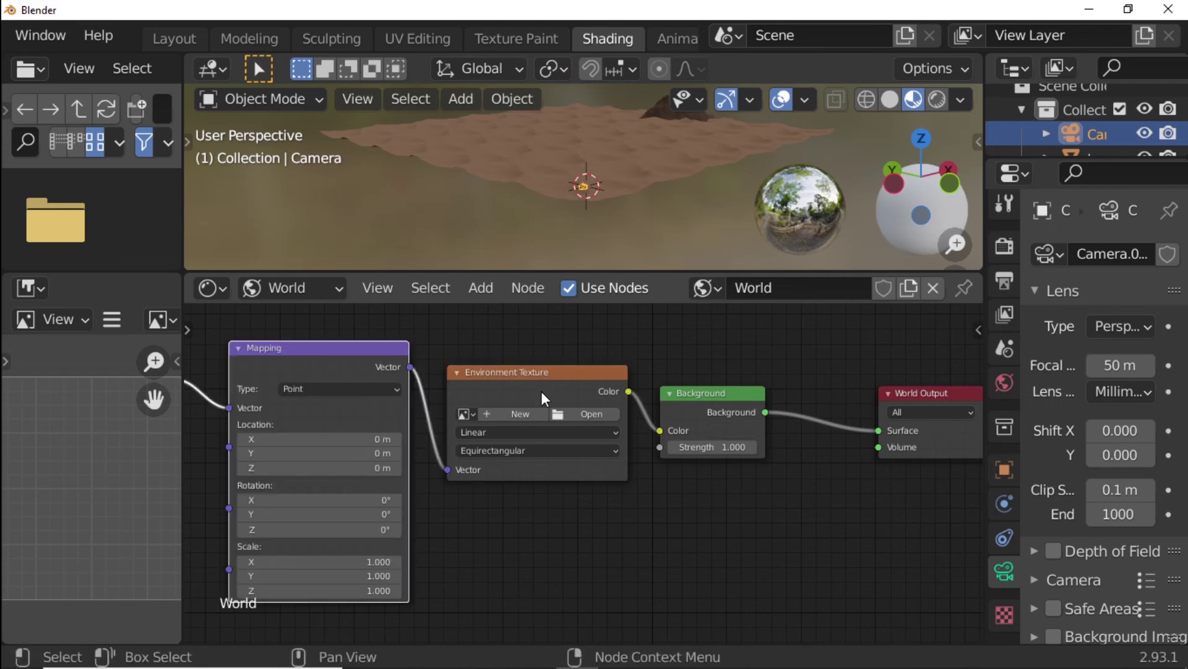
Load signal_hill_sunrise_2k.exr from the hdri folder into the Environment Texture
click(581, 414)
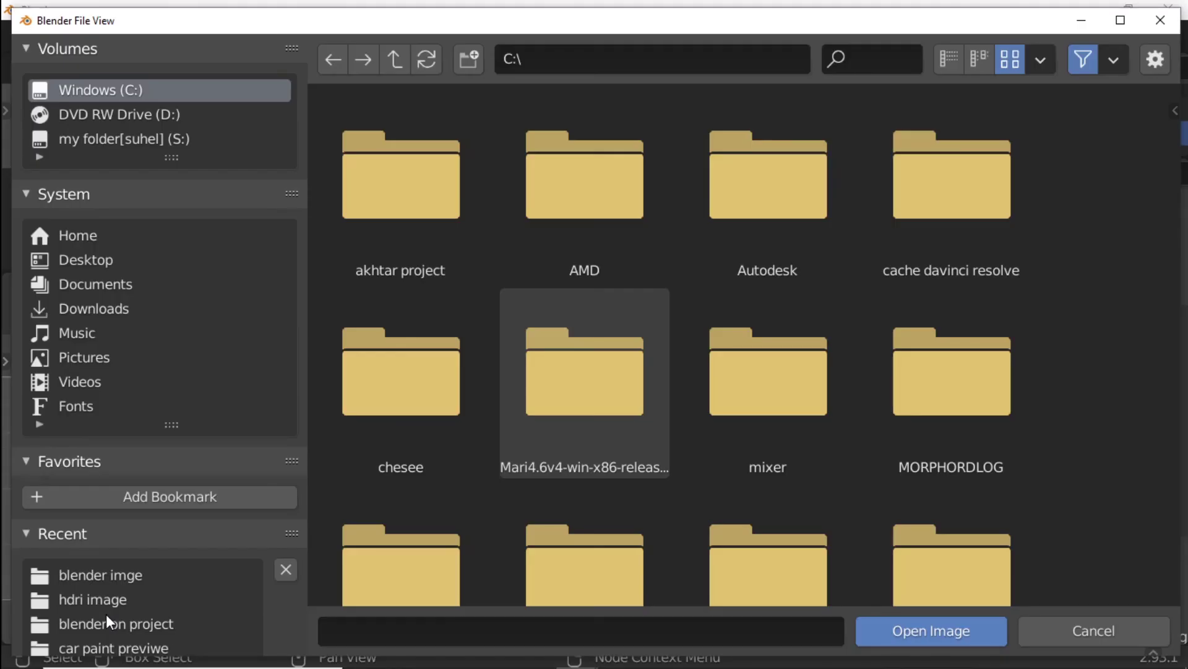
click(106, 609)
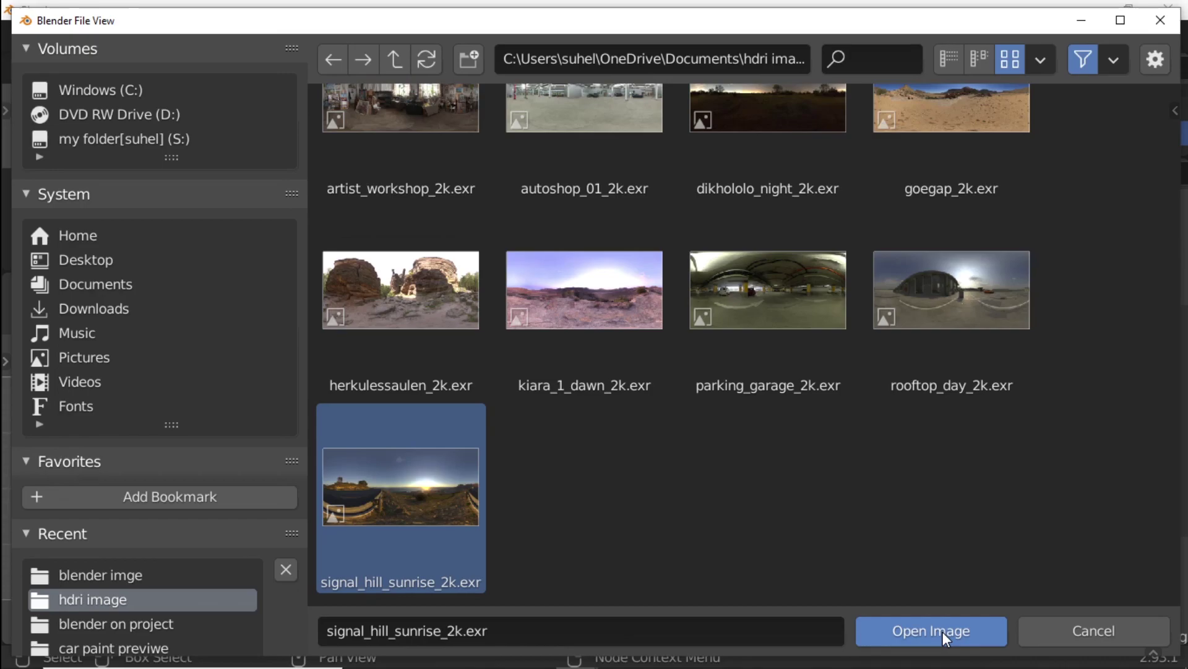
click(942, 631)
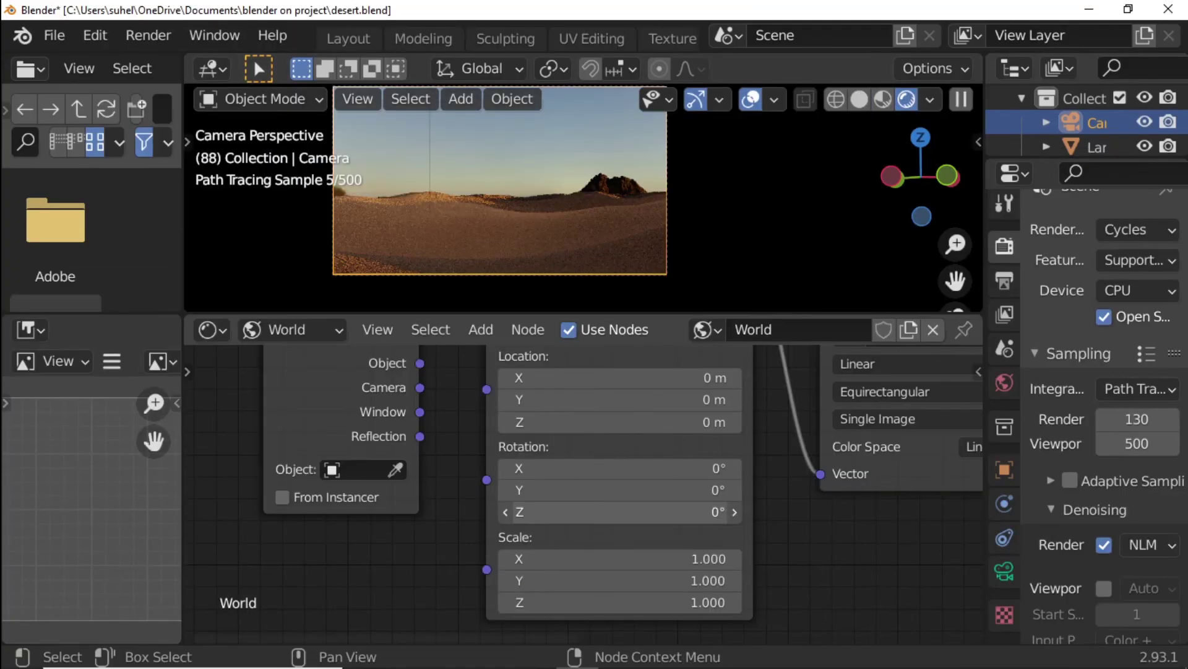
Set the Mapping node's Z rotation to -1.5°
click(673, 513)
text(0d)
text(-)
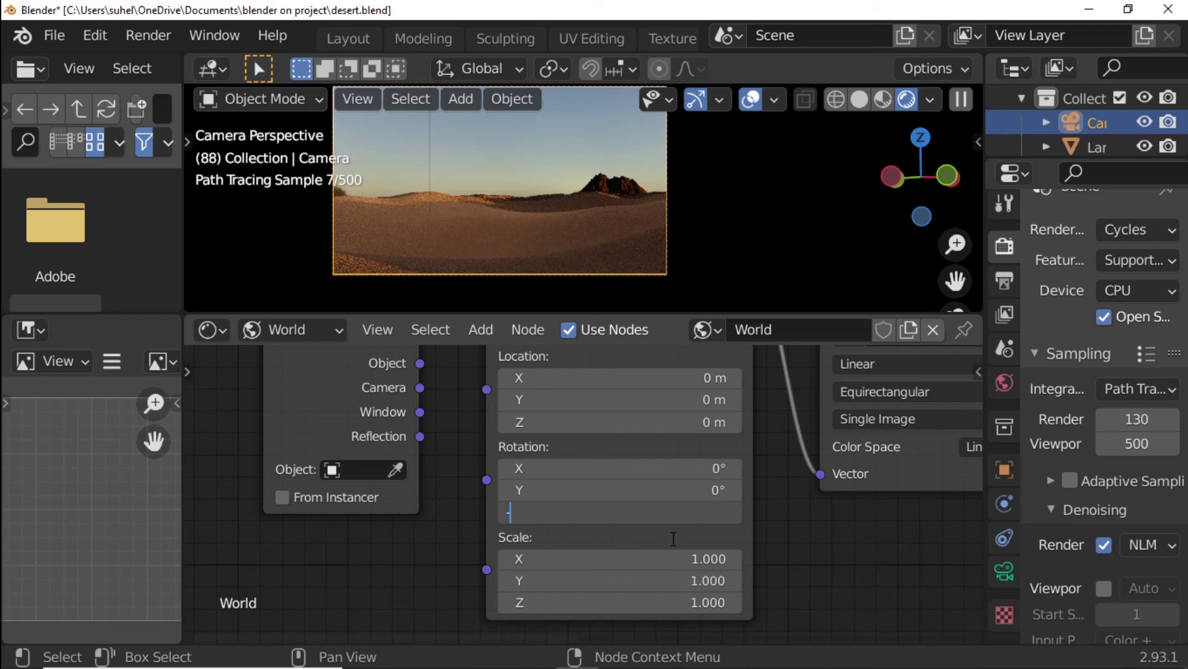
text(1.5)
key(Return)
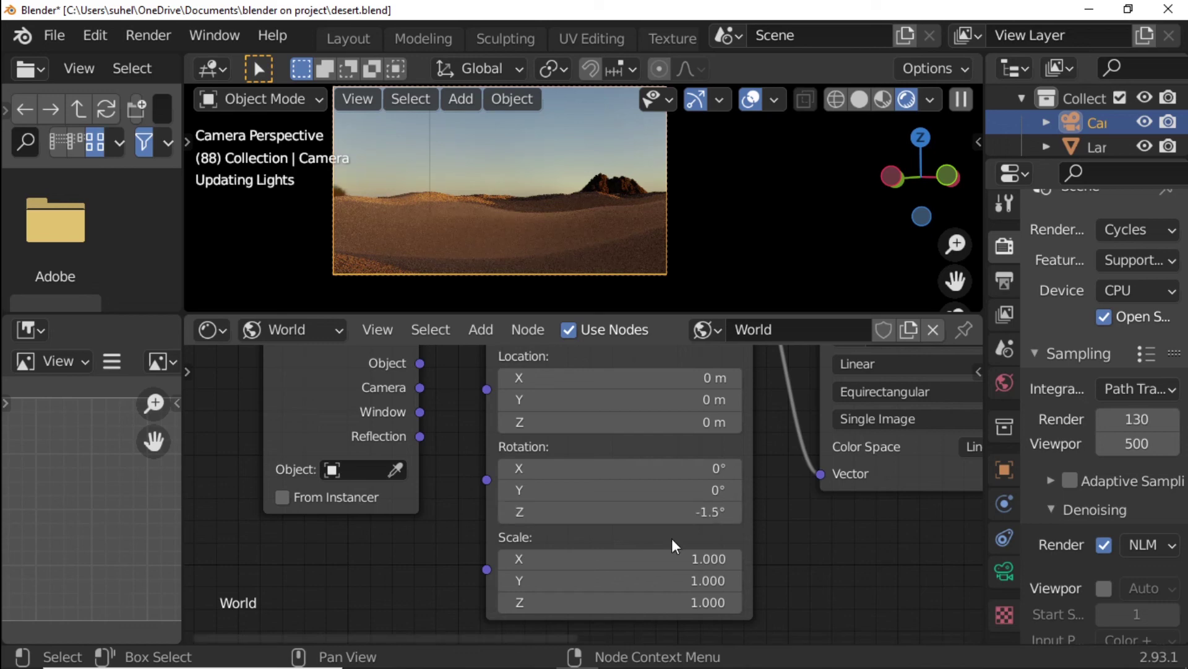